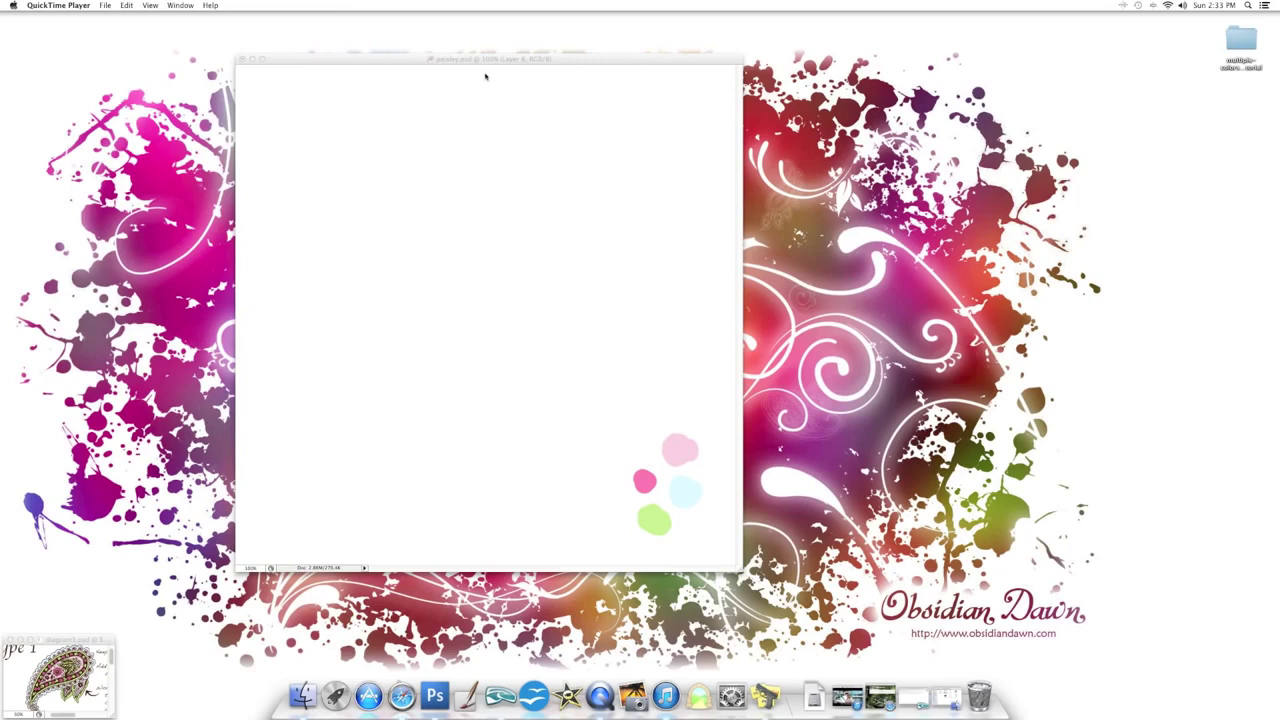
# Toggle Layer 8's visibility, then ready the Brush with a dark brown foreground colour
pyautogui.click(436, 62)
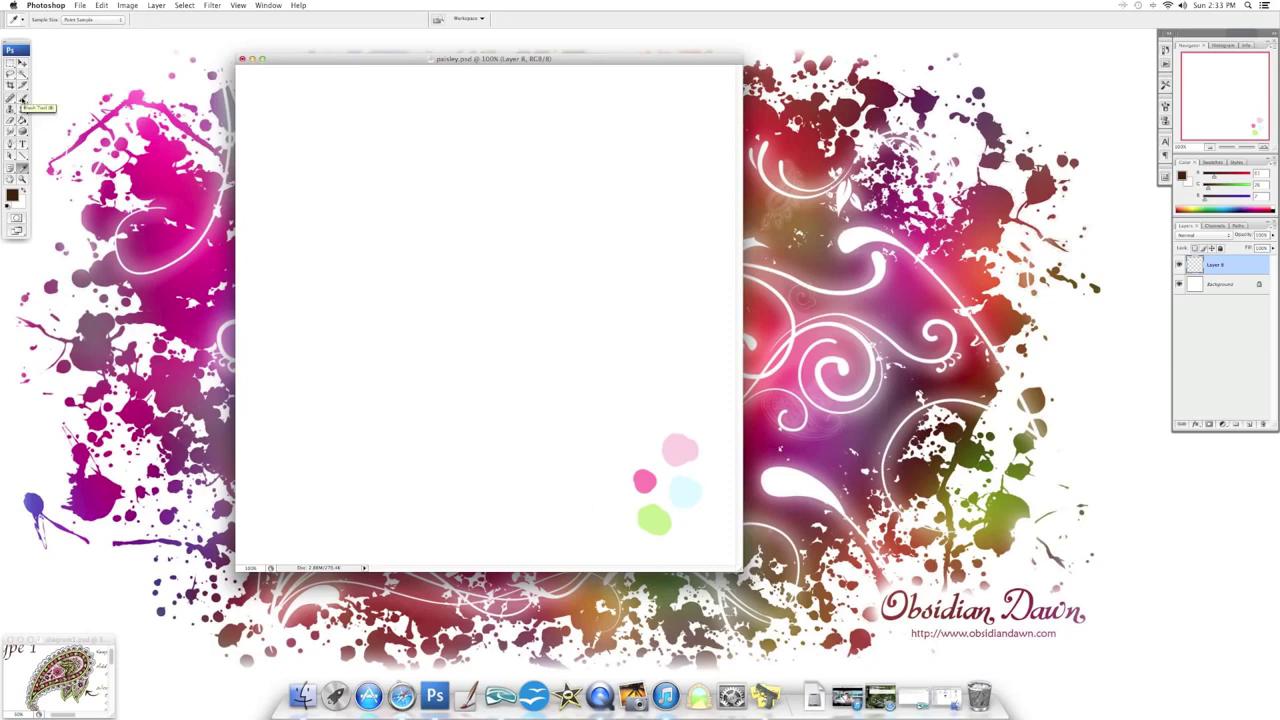
pyautogui.click(1179, 265)
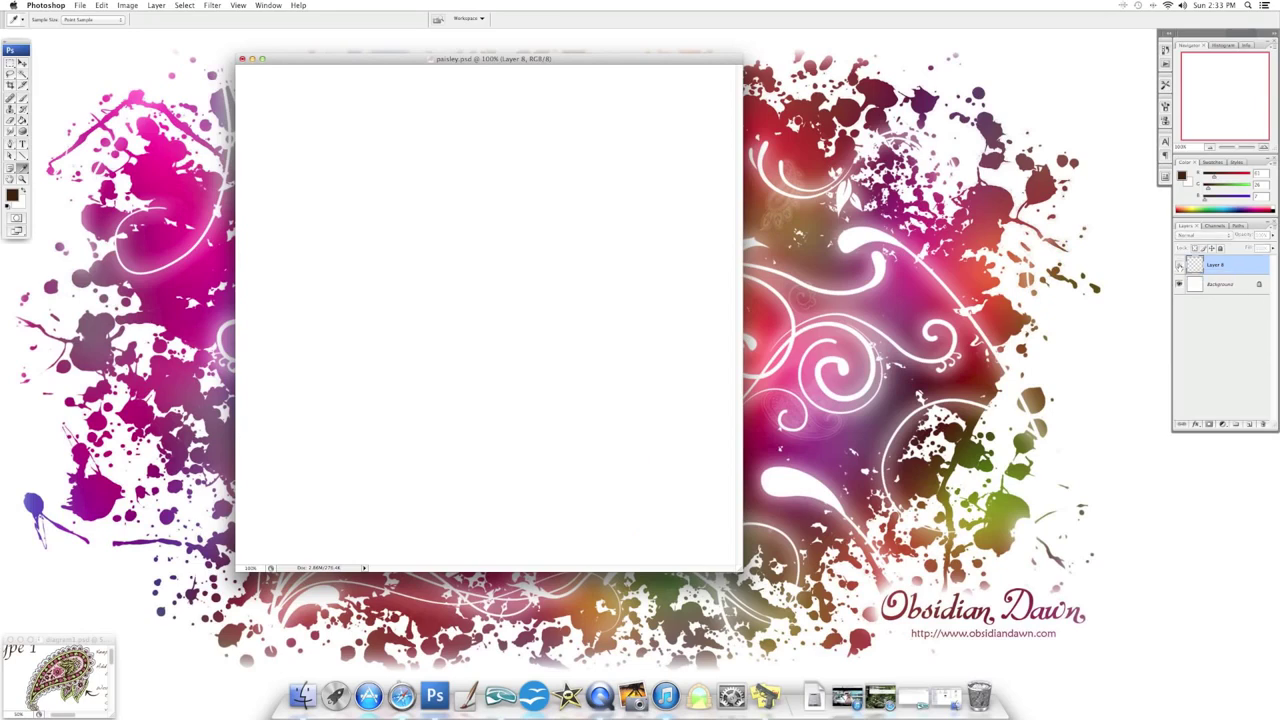
pyautogui.click(1179, 265)
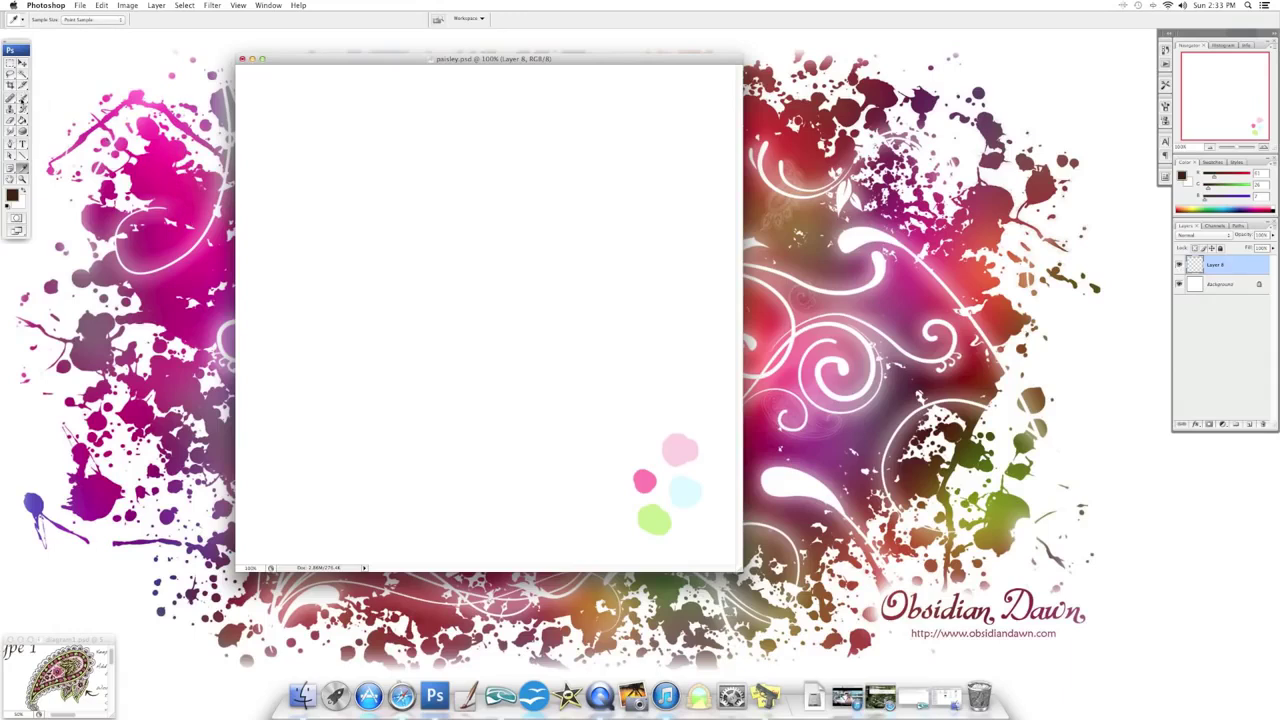
pyautogui.click(22, 100)
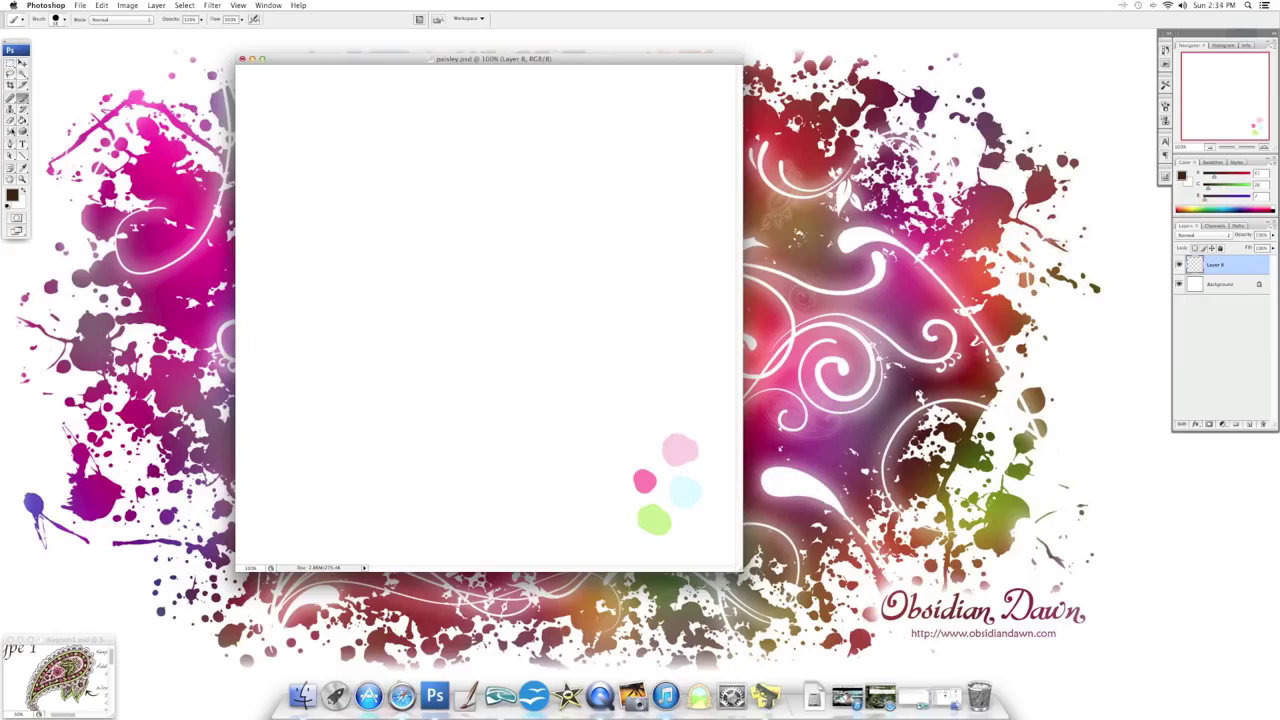
pyautogui.click(12, 195)
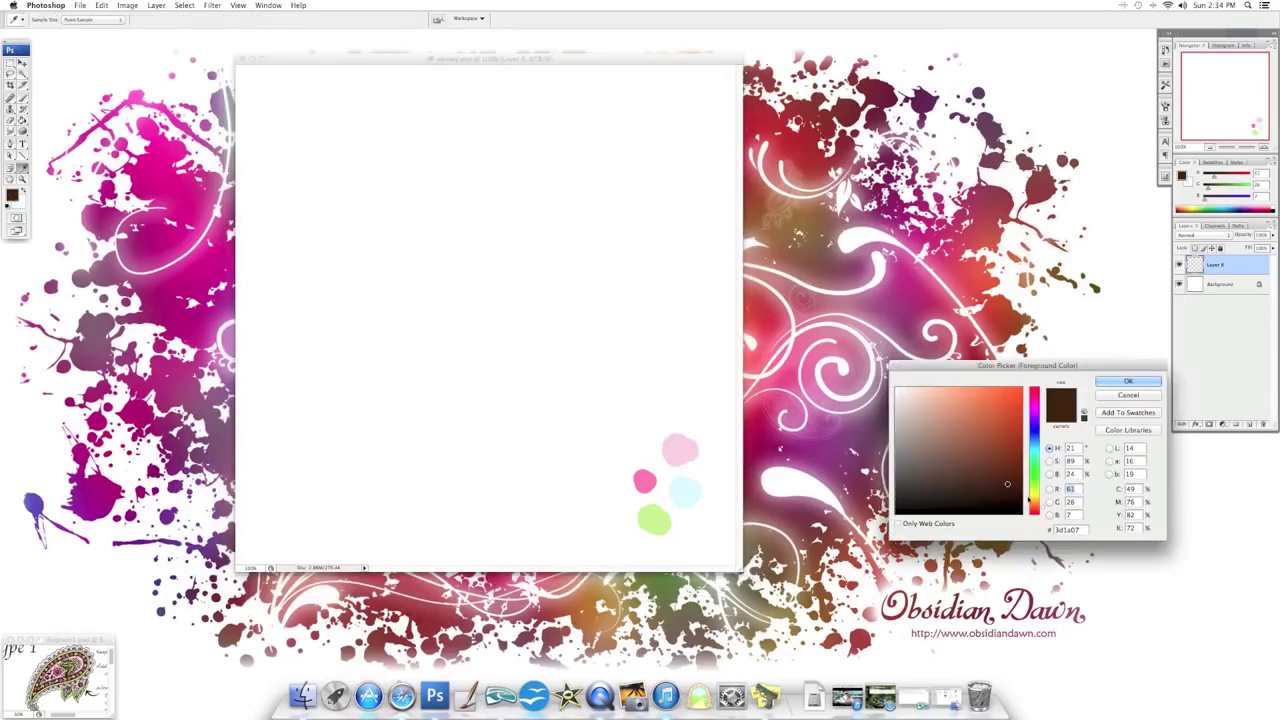
pyautogui.click(1128, 381)
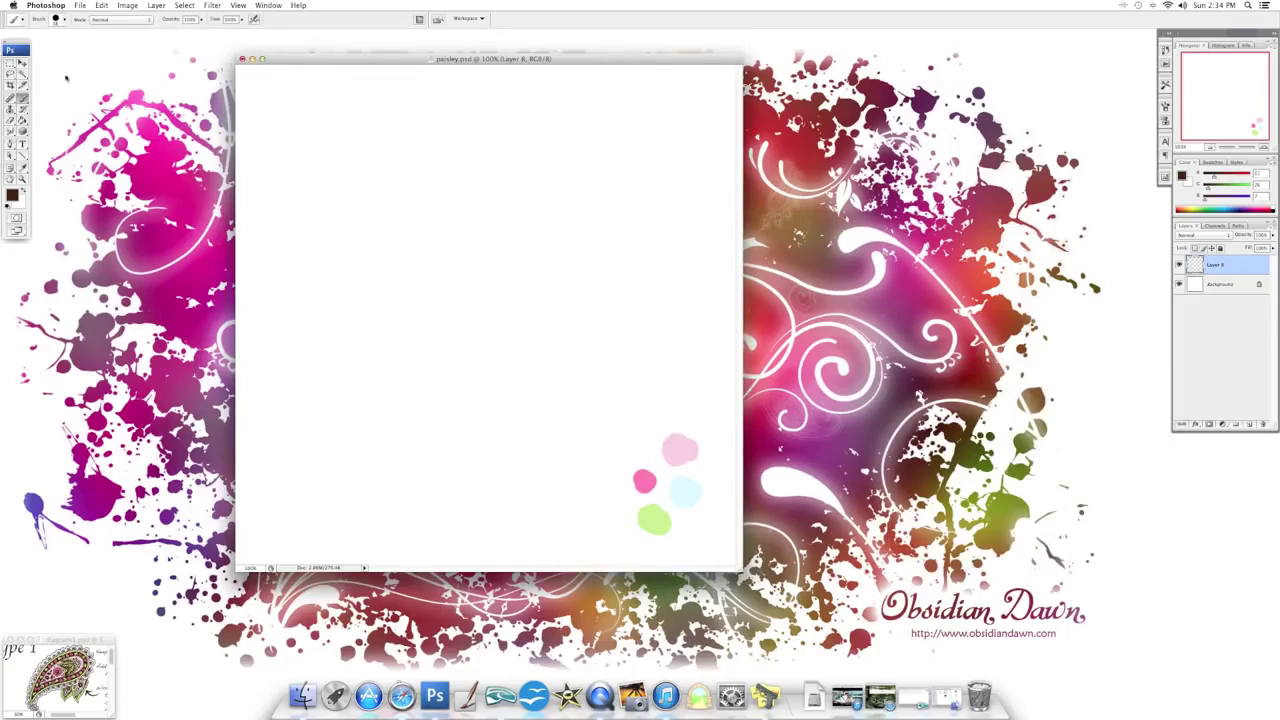
# Load the SS-paisley-sketches brush set, replacing the current brushes
pyautogui.click(66, 19)
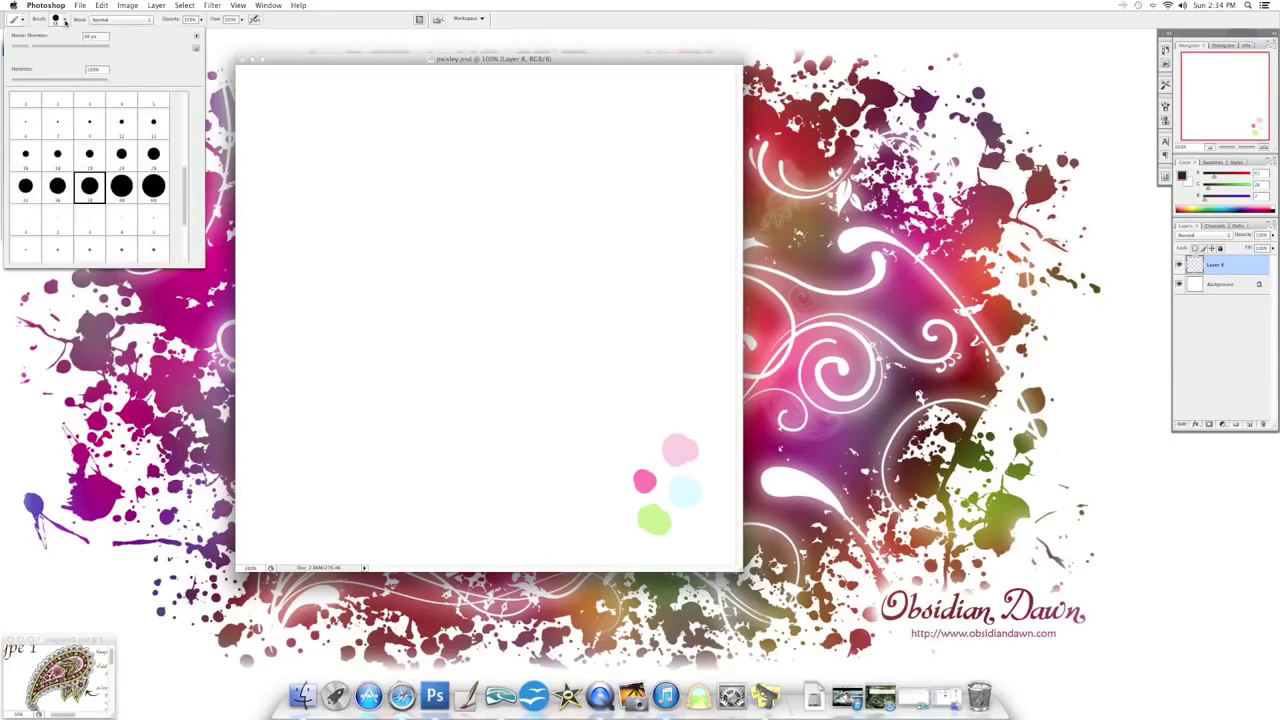
pyautogui.click(197, 37)
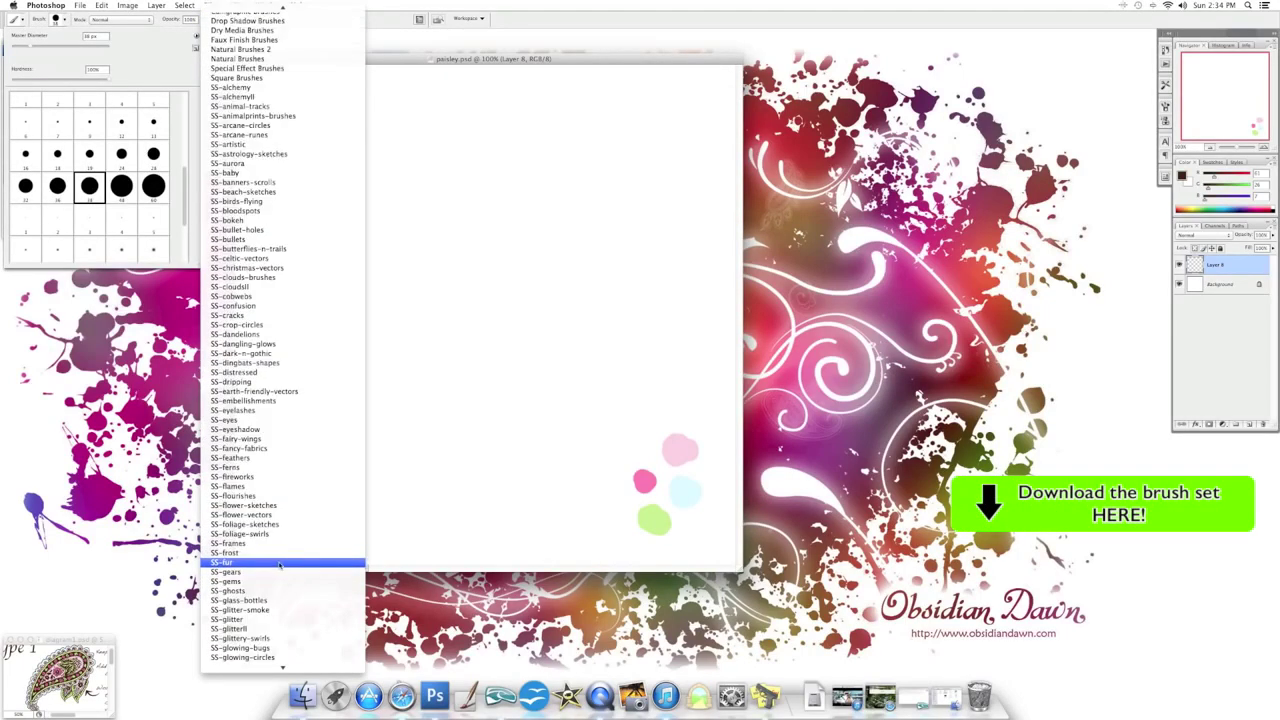
pyautogui.scroll(-5, 279, 565)
pyautogui.scroll(-5, 279, 565)
pyautogui.scroll(-5, 279, 565)
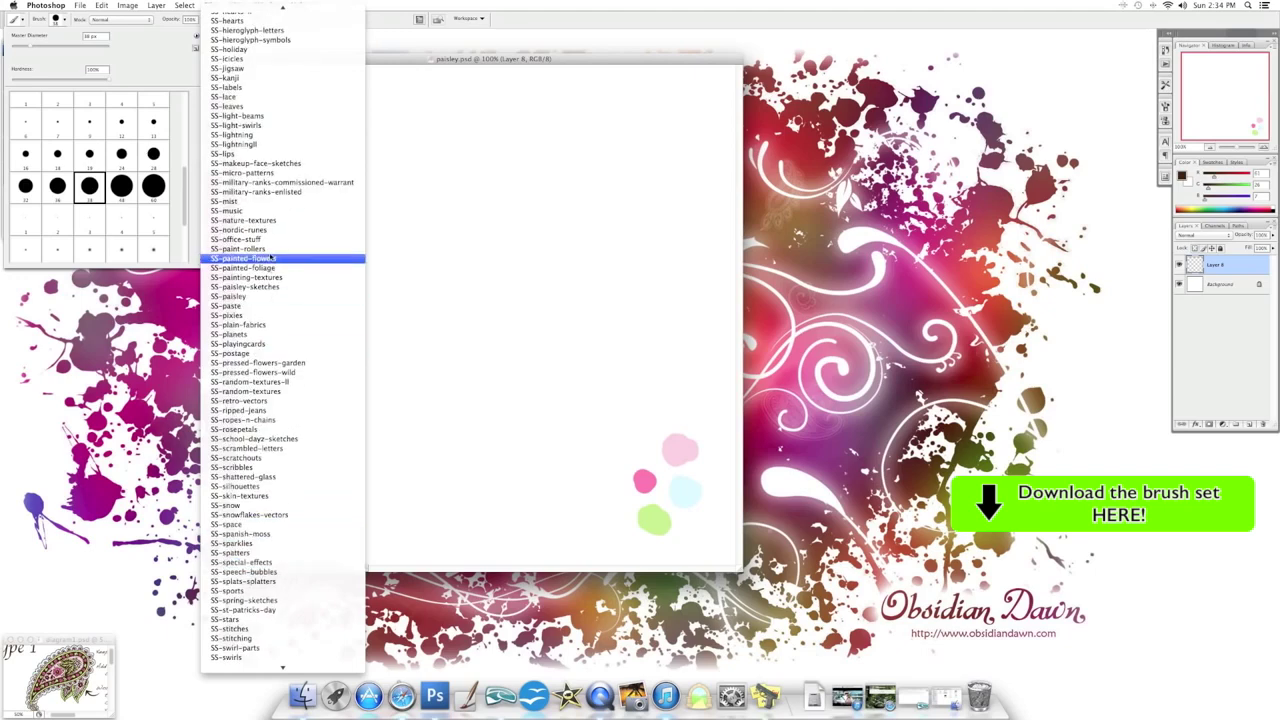
pyautogui.click(263, 290)
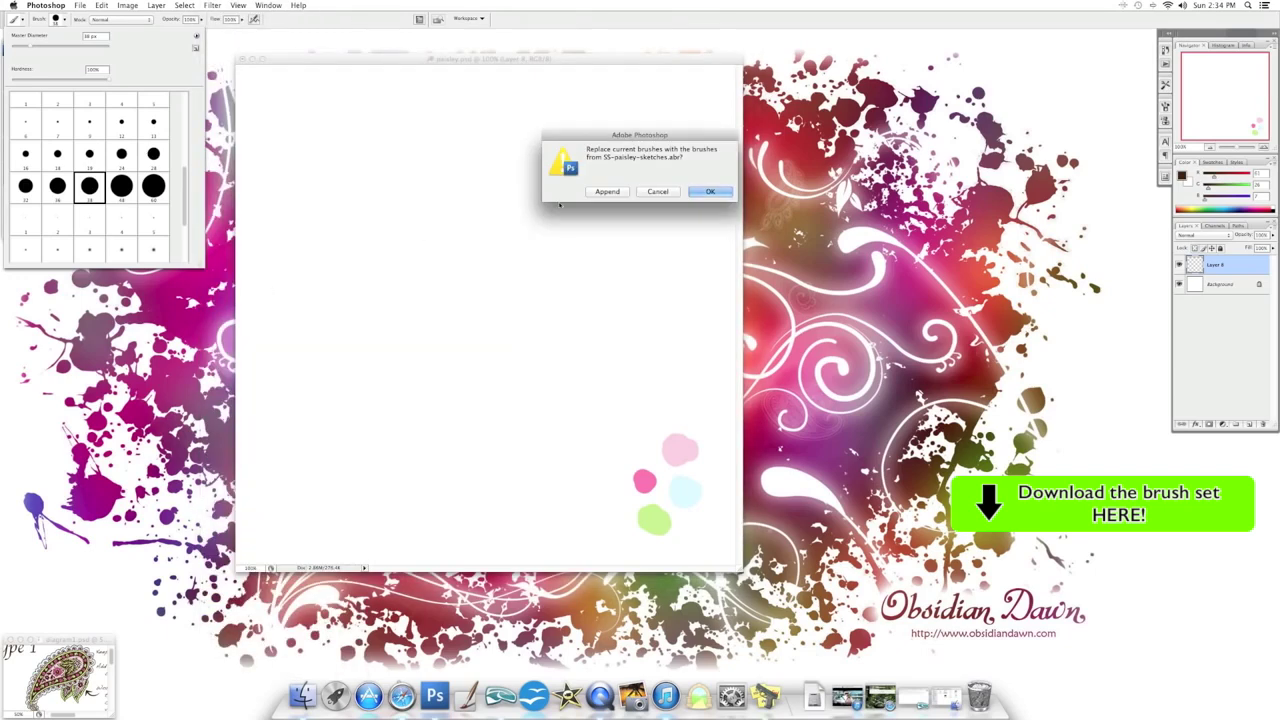
pyautogui.click(705, 190)
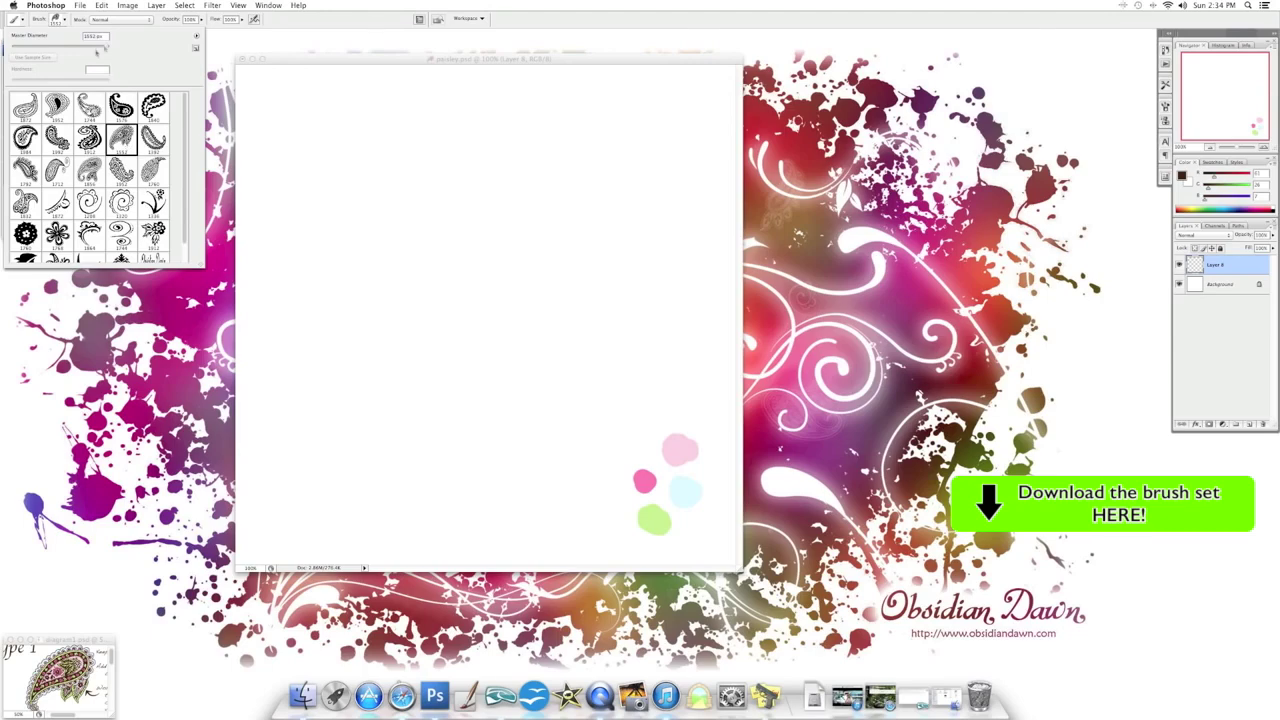
# Stamp a large paisley tip once onto a new empty layer
pyautogui.click(492, 321)
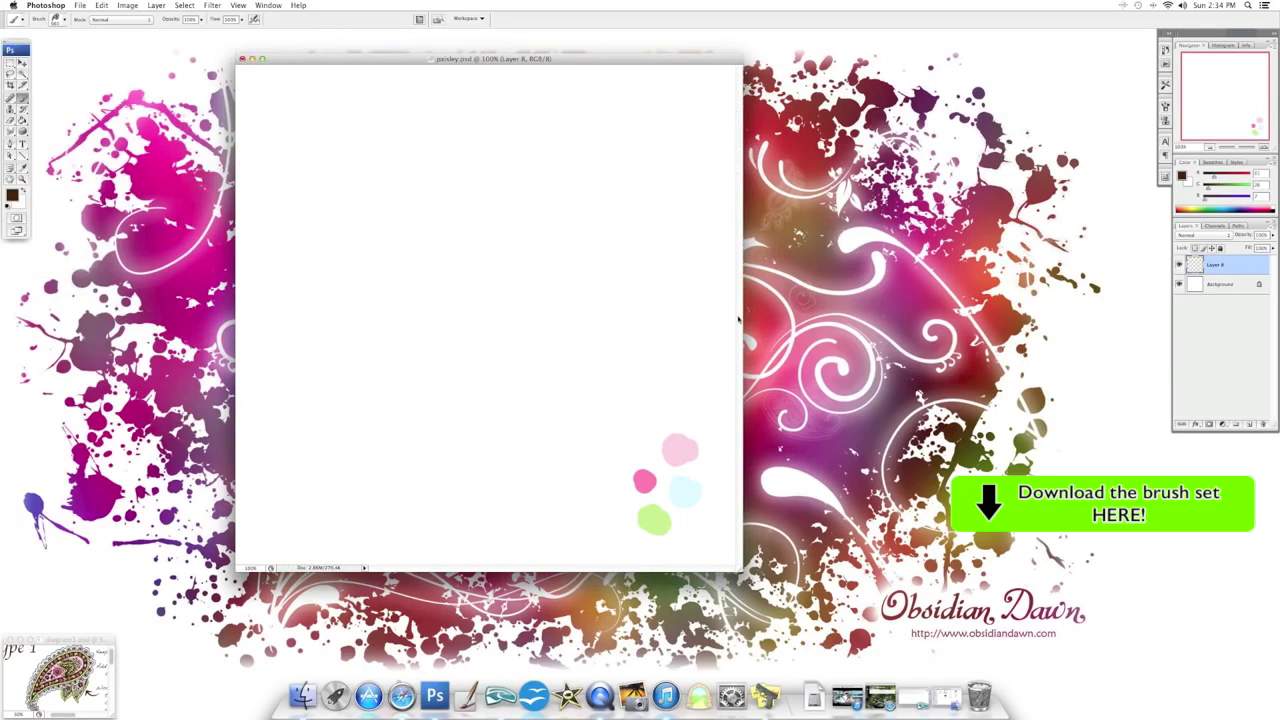
pyautogui.click(1249, 424)
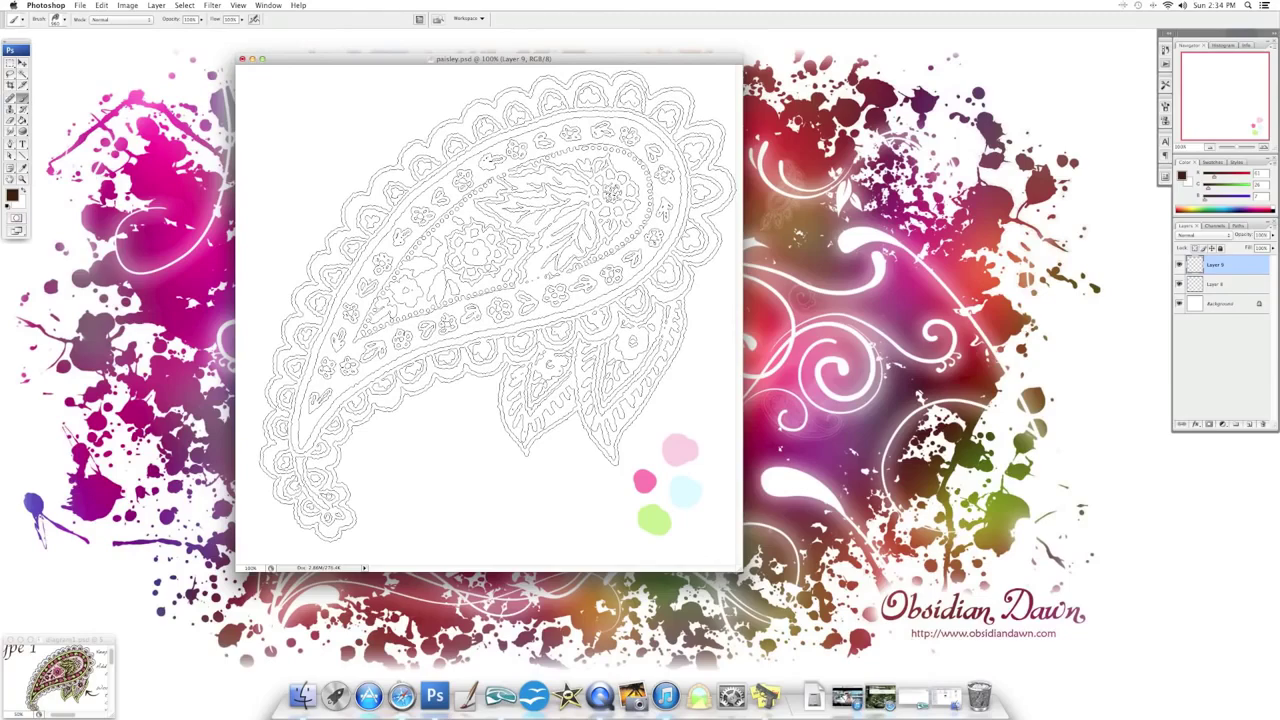
pyautogui.click(497, 306)
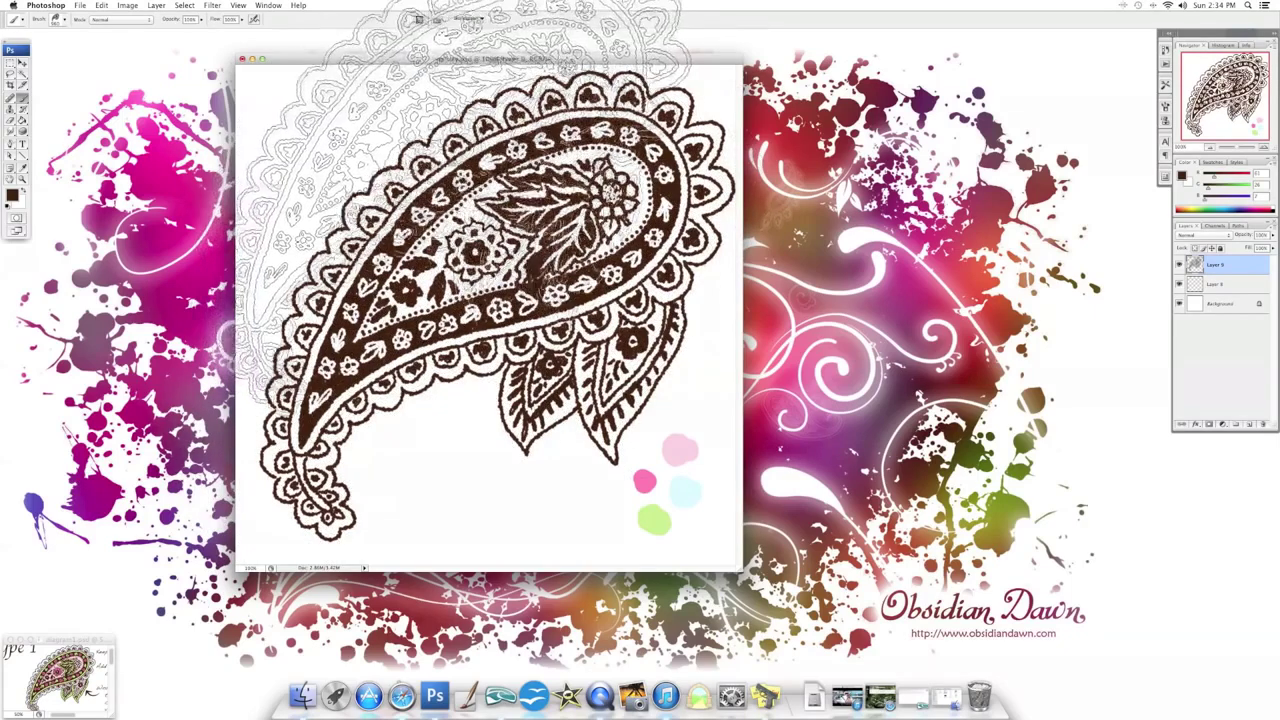
# Reload Basic Brushes, pick the 9 px round tip, and dab one spot on the paisley
pyautogui.click(60, 19)
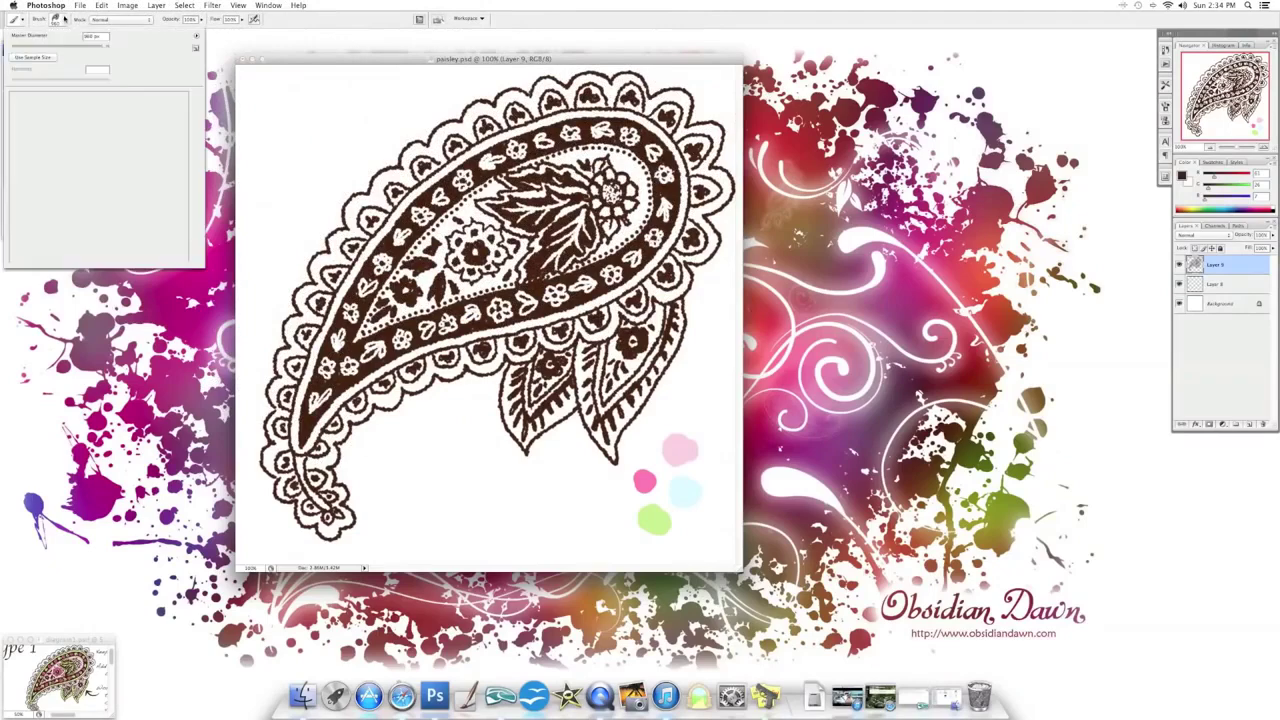
pyautogui.click(197, 36)
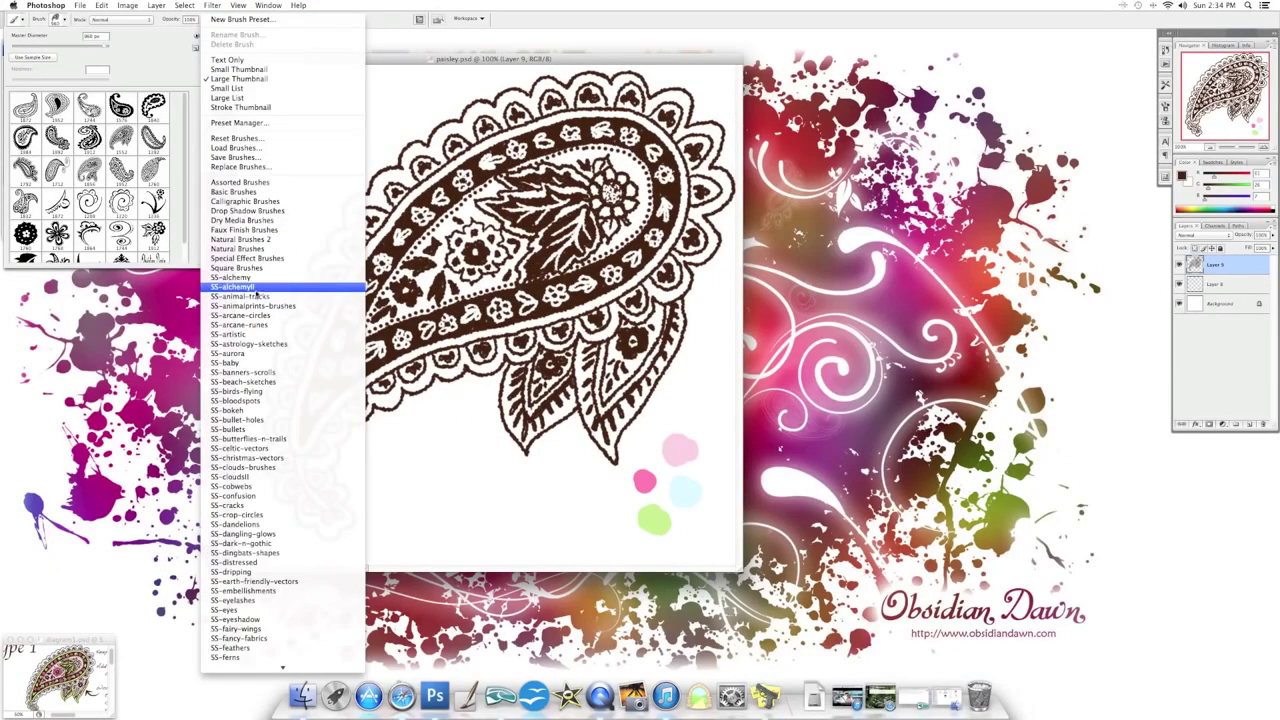
pyautogui.click(235, 191)
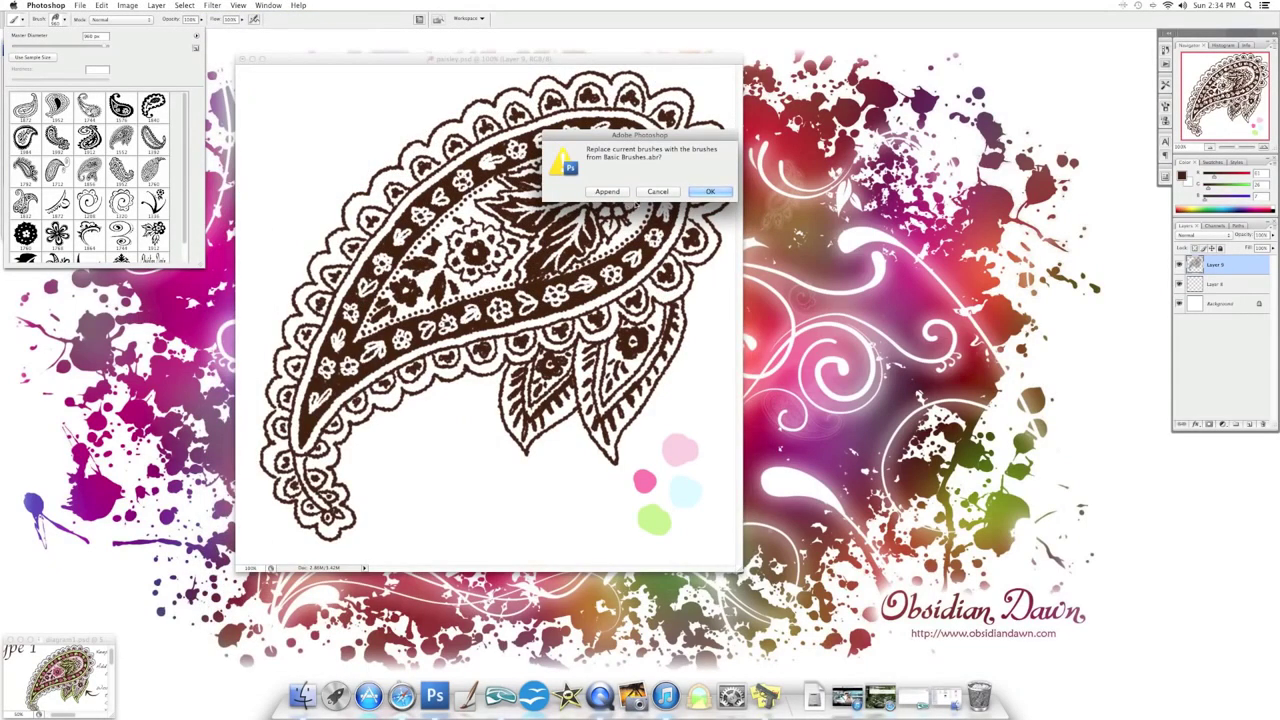
pyautogui.click(702, 193)
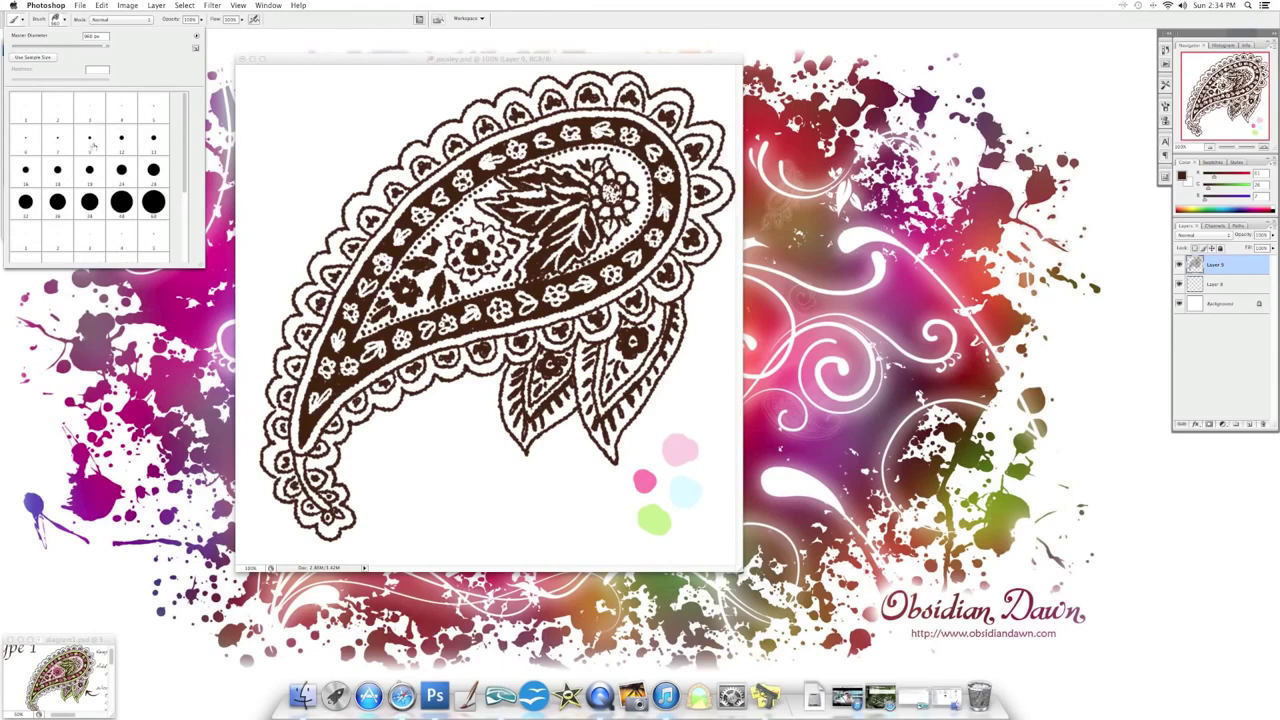
pyautogui.click(90, 140)
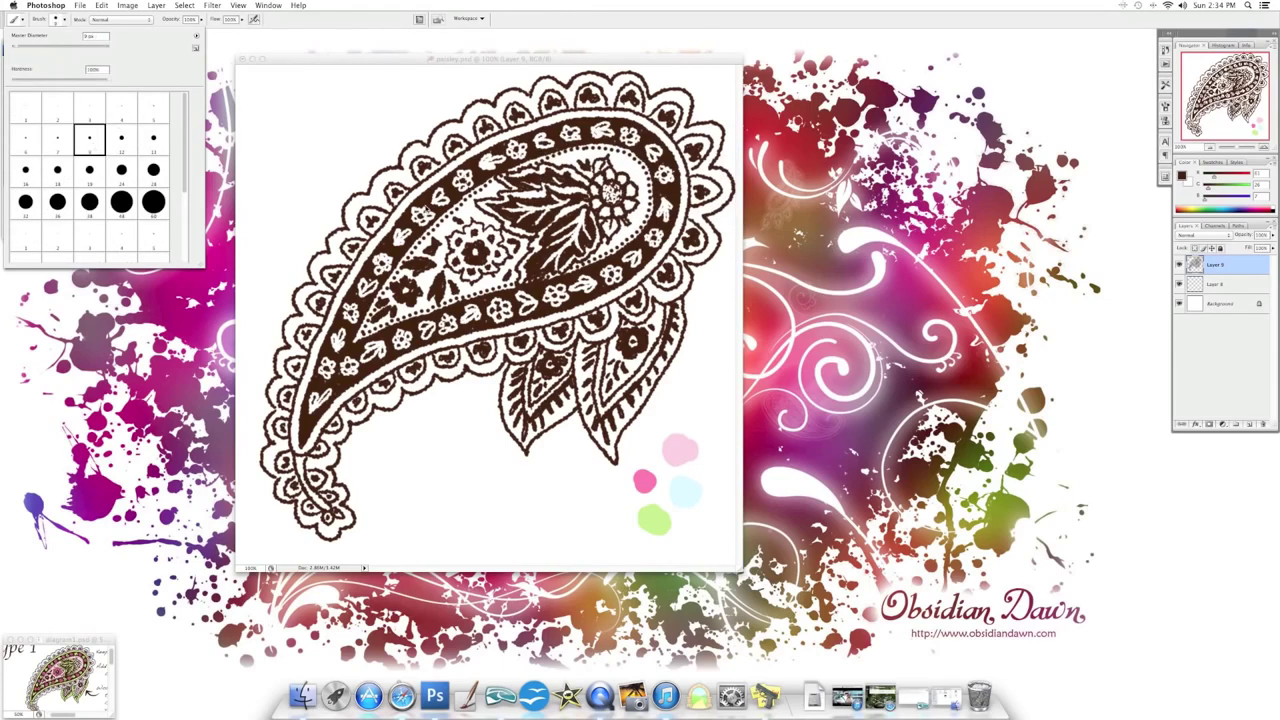
pyautogui.click(65, 20)
pyautogui.click(512, 197)
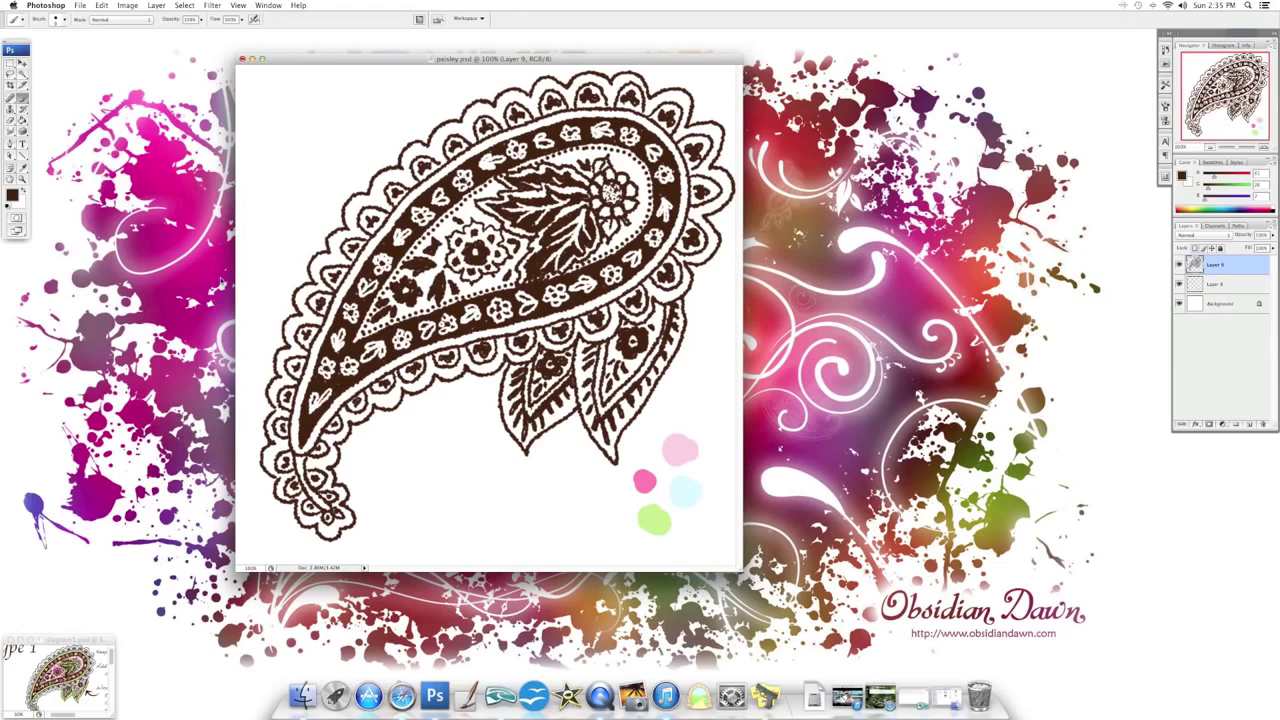
pyautogui.click(22, 167)
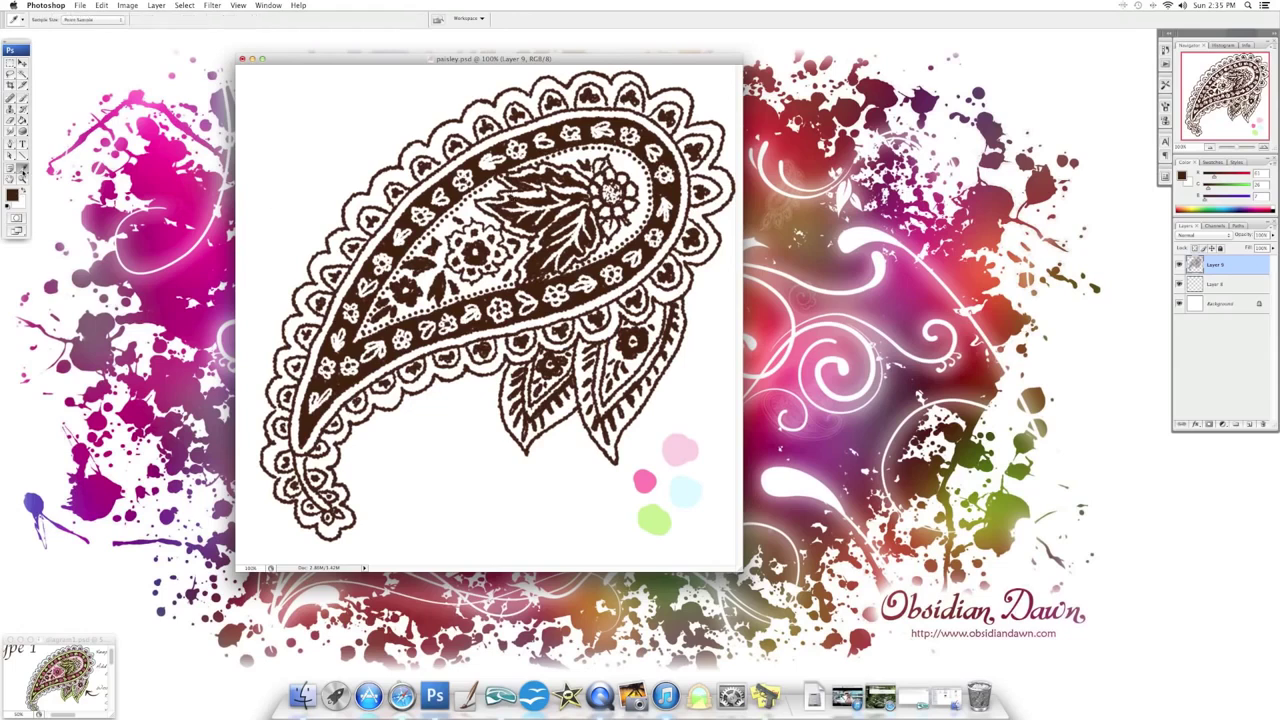
# Sample the pink dot as foreground colour and rename Layer 9 to 'brush shape'
pyautogui.click(644, 482)
pyautogui.press('b')
pyautogui.rightClick(1220, 265)
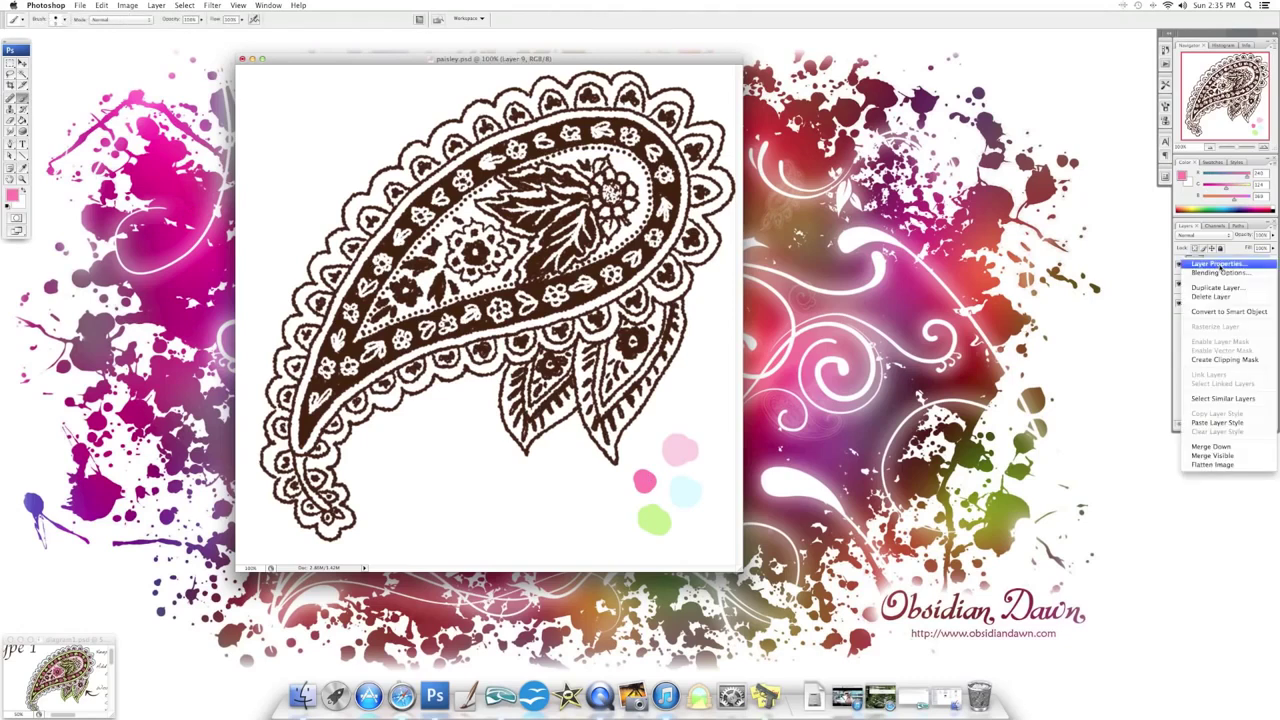
pyautogui.click(1215, 264)
pyautogui.write('brush')
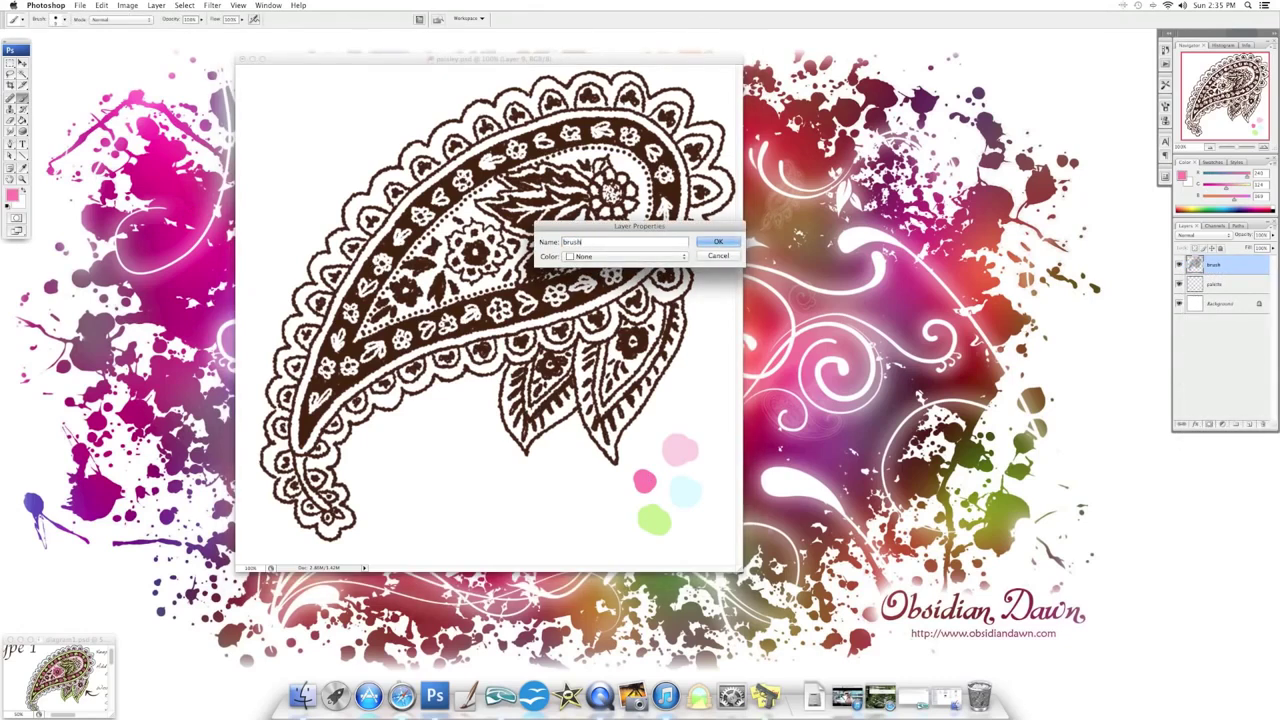
pyautogui.write(' shape')
pyautogui.press('Return')
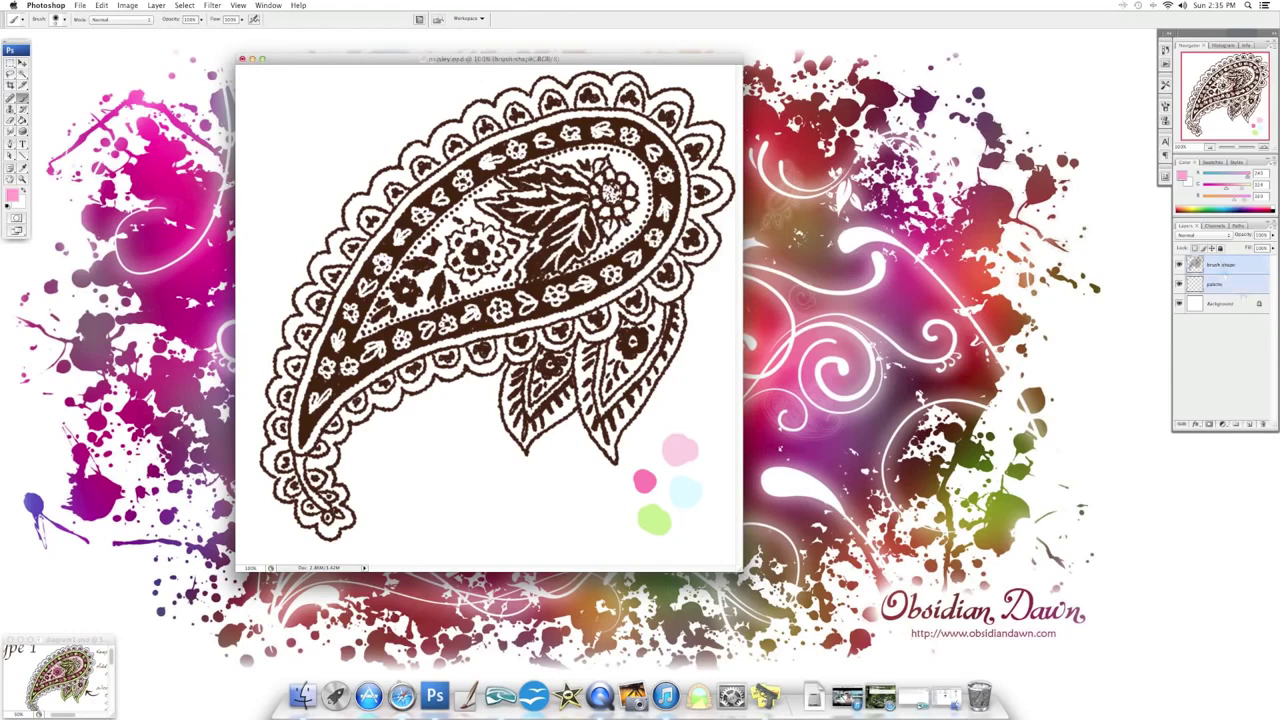
# Add an empty layer above palette and make brush shape active again
pyautogui.click(1250, 424)
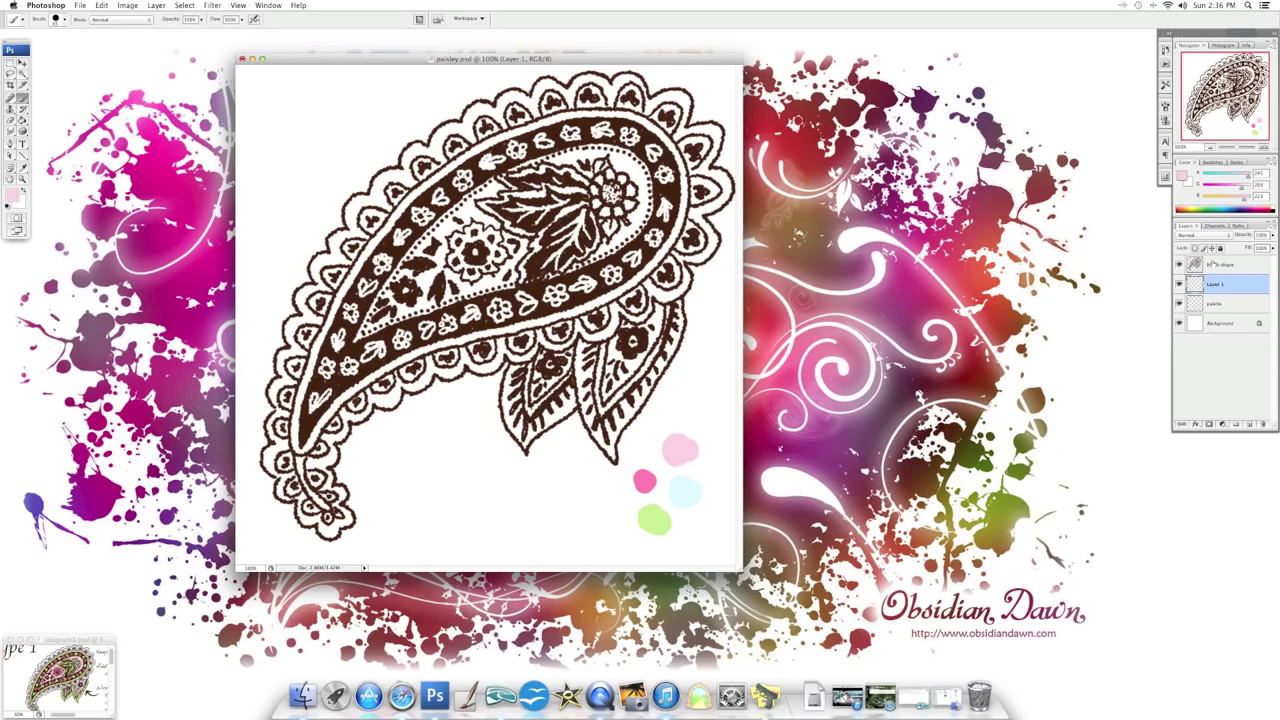
pyautogui.click(1214, 266)
pyautogui.click(22, 75)
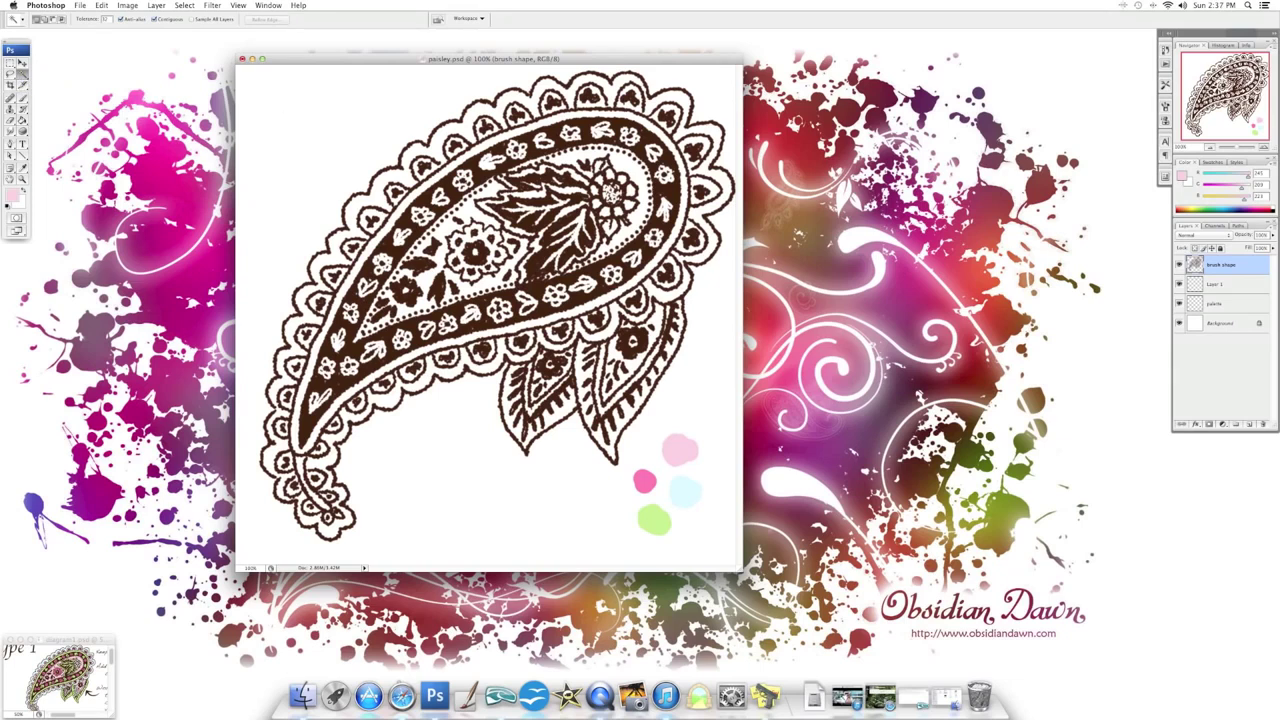
# Magic Wand the area around the paisley and expand the selection by 8 pixels
pyautogui.click(345, 195)
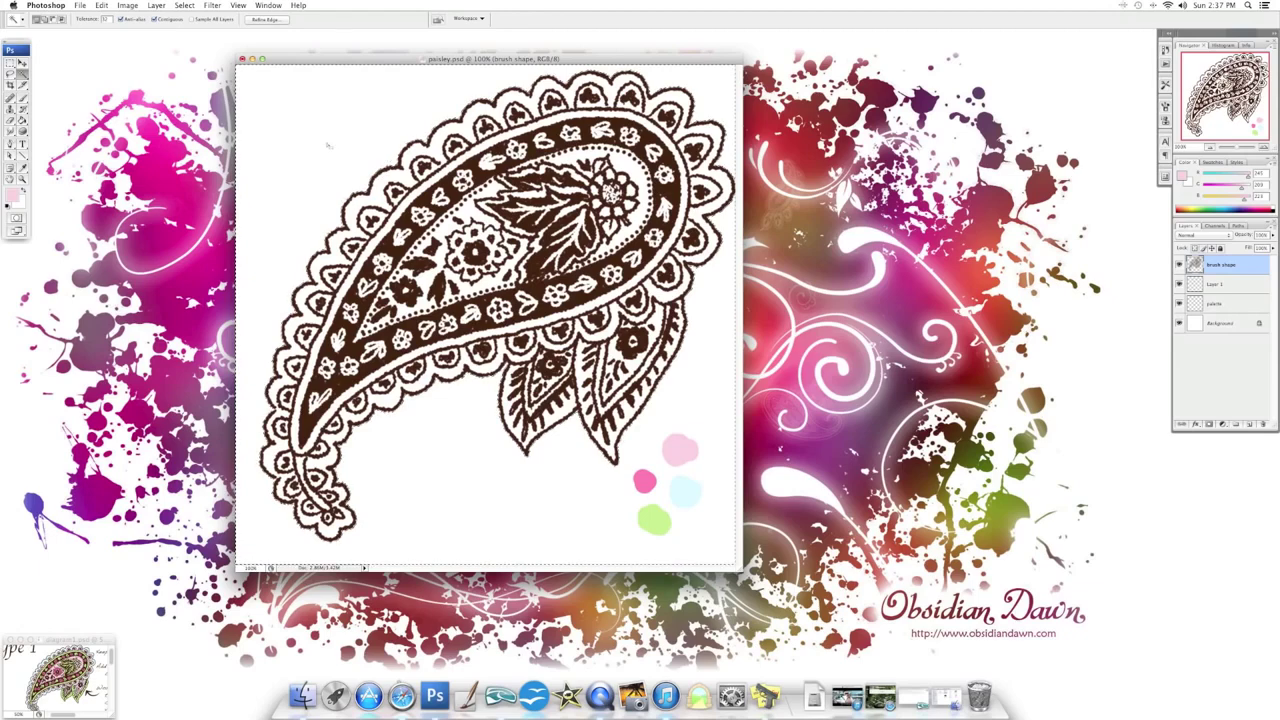
pyautogui.click(185, 5)
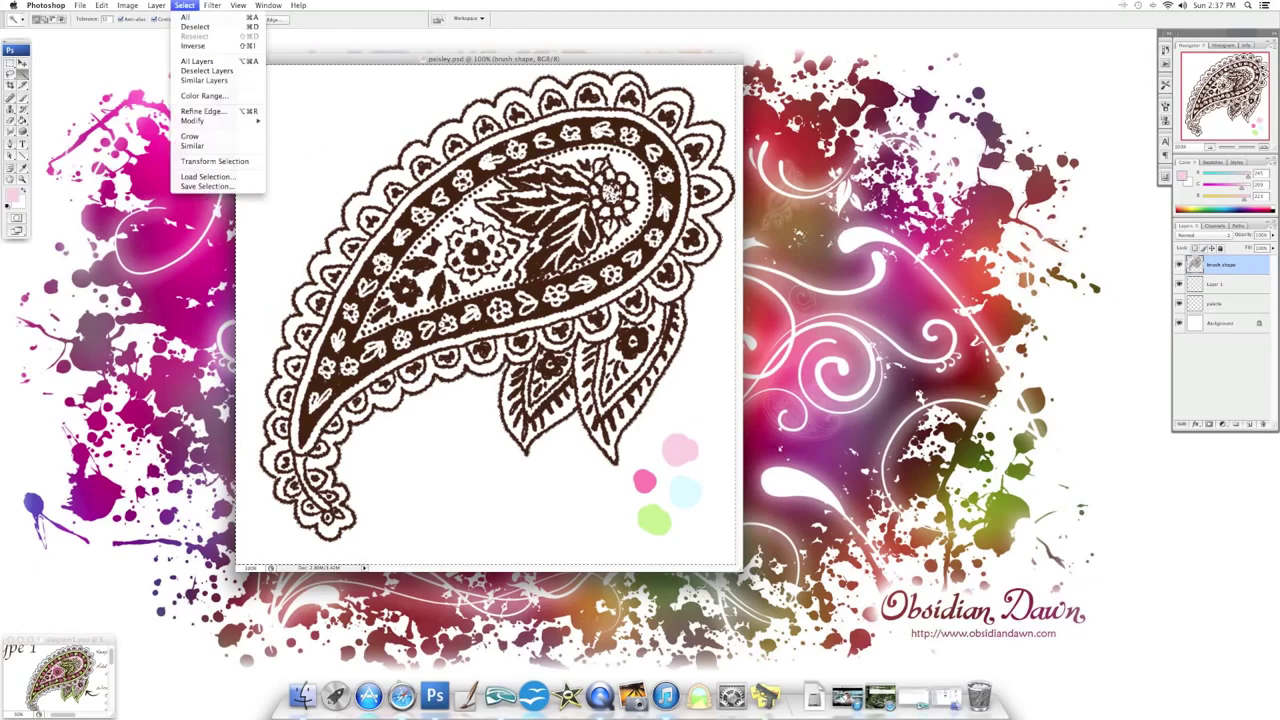
pyautogui.moveTo(194, 121)
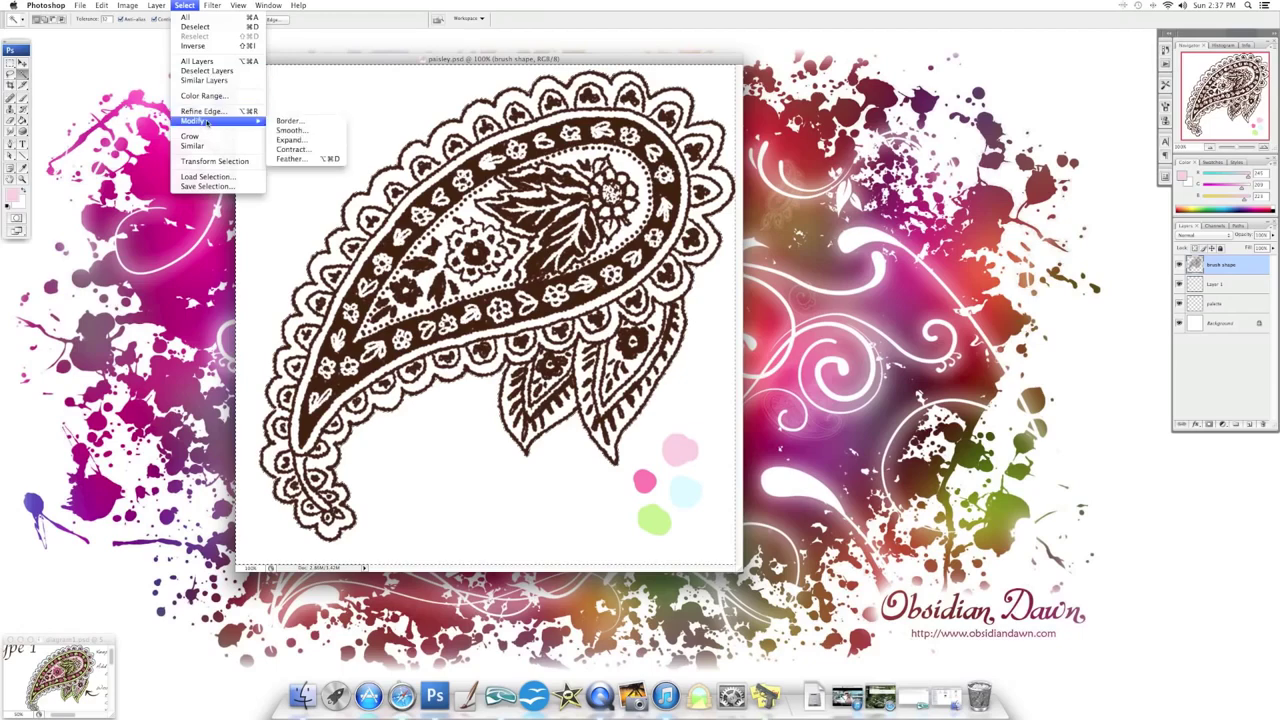
pyautogui.click(300, 140)
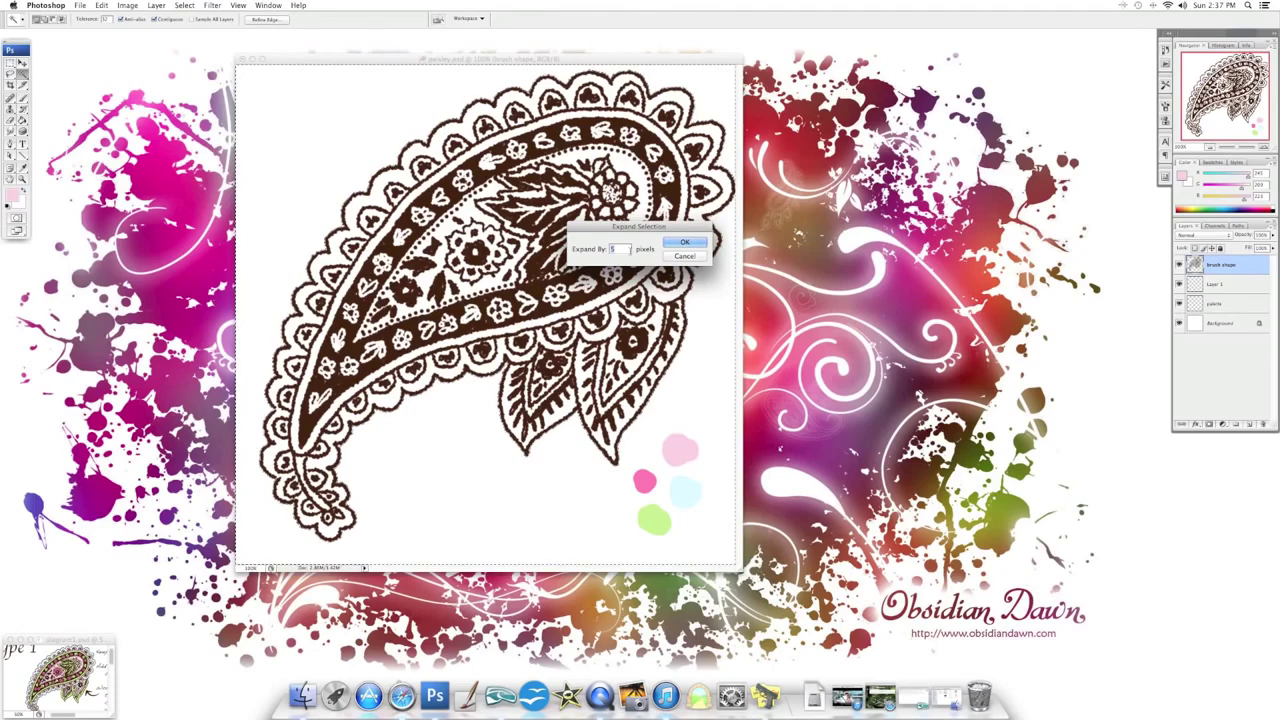
pyautogui.write('8')
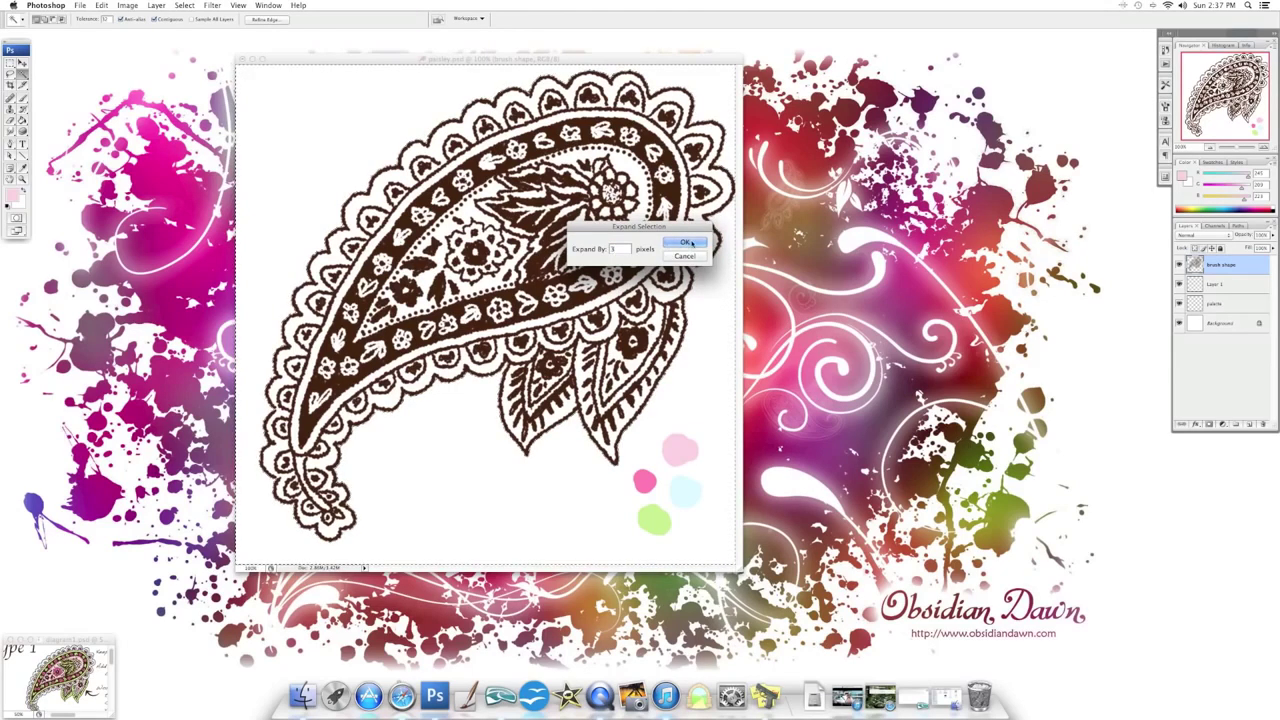
pyautogui.click(689, 243)
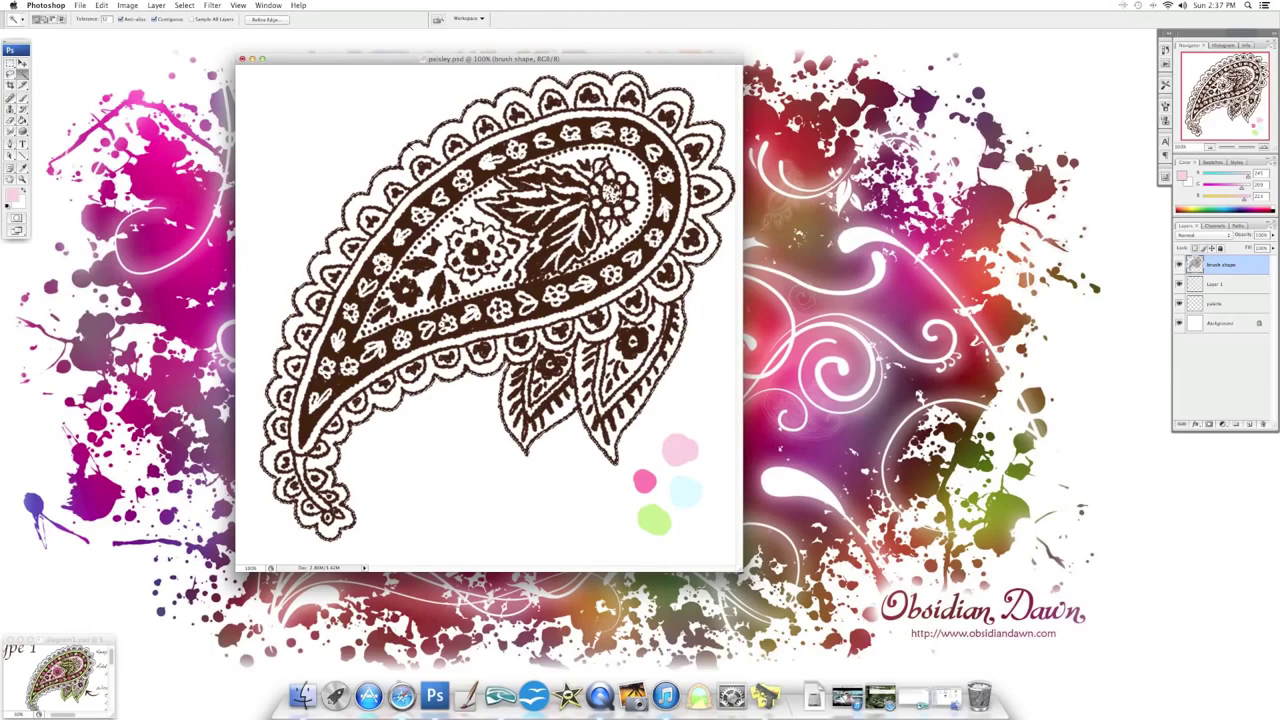
pyautogui.click(184, 5)
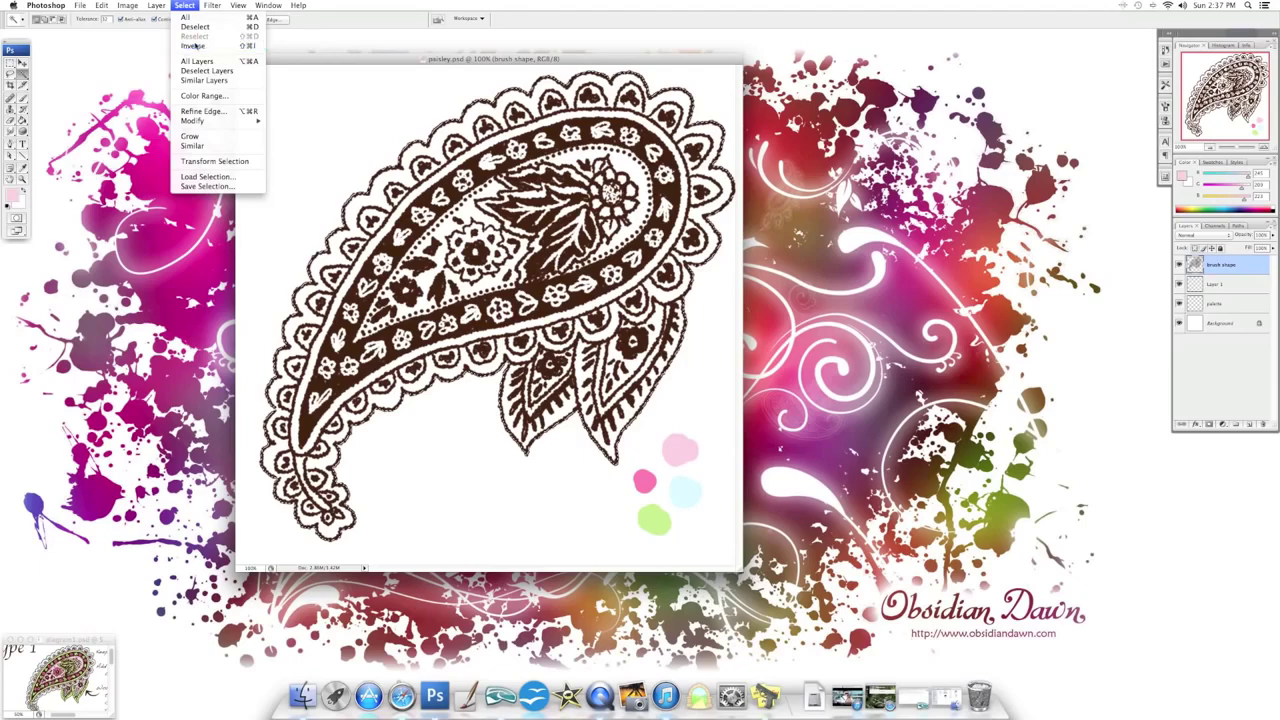
# Invert the selection and rename Layer 1 to 'pinks'
pyautogui.click(198, 47)
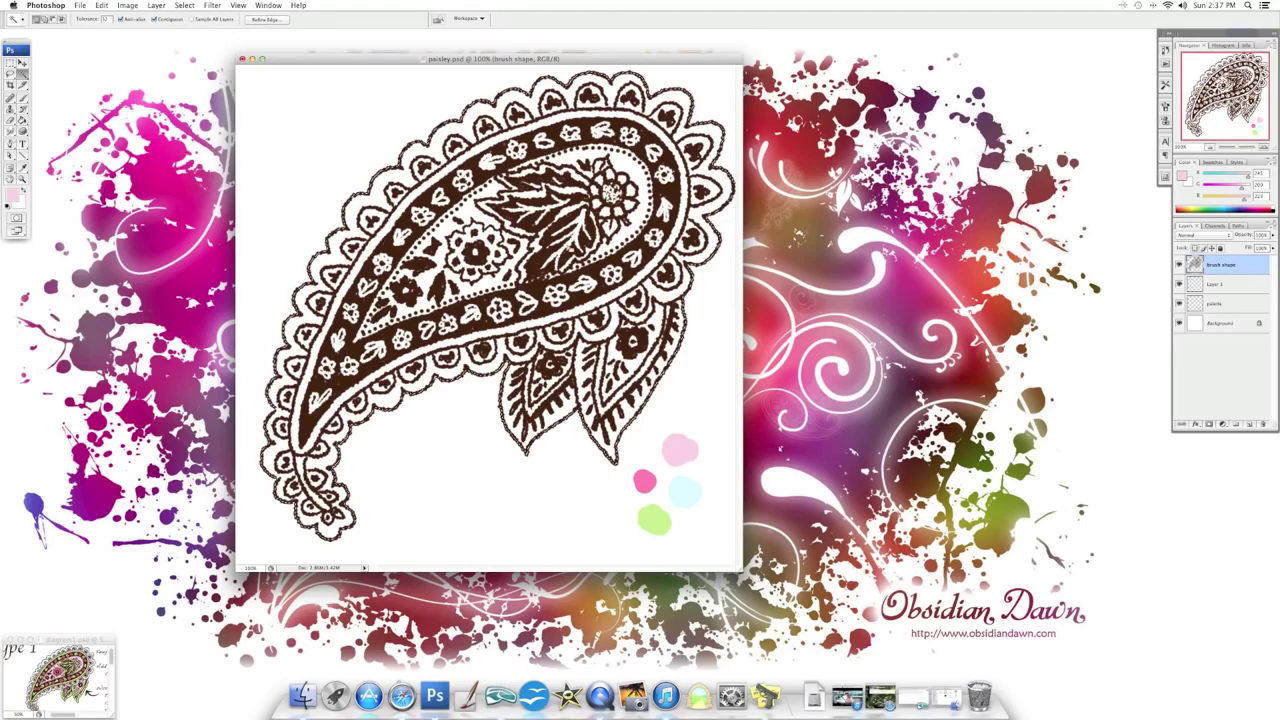
pyautogui.click(21, 119)
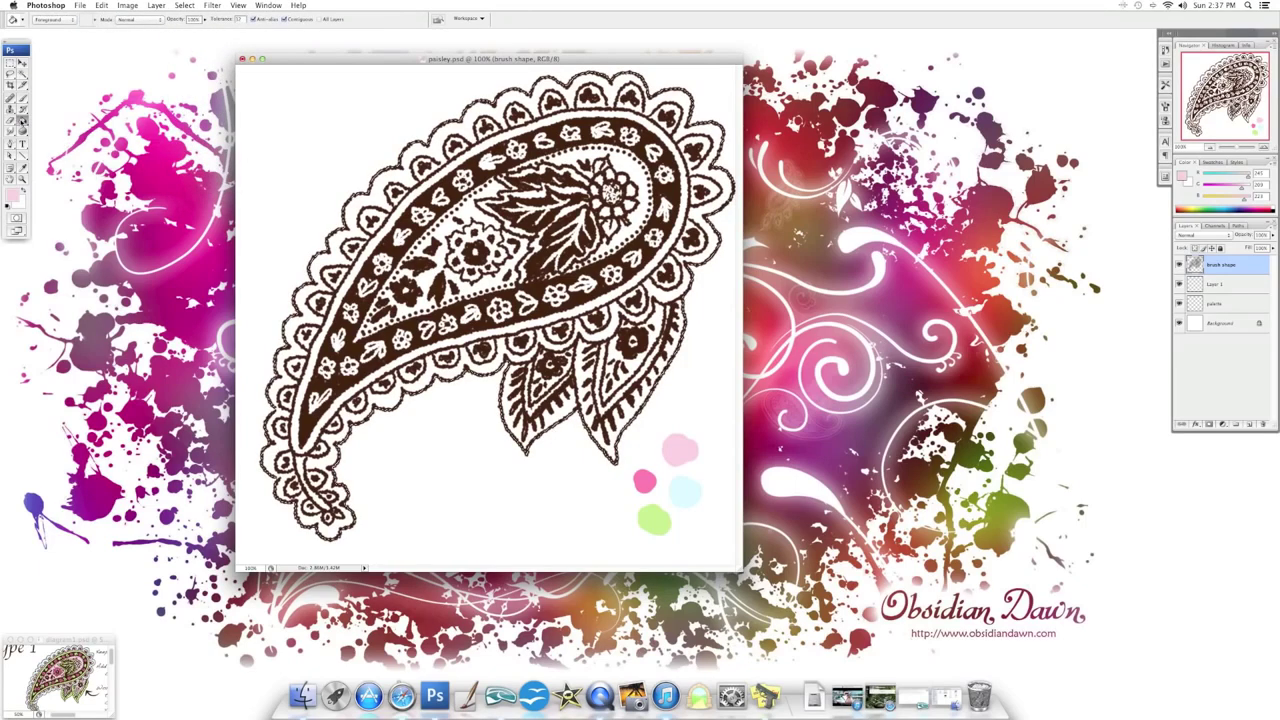
pyautogui.rightClick(1219, 286)
pyautogui.click(1224, 293)
pyautogui.write('p')
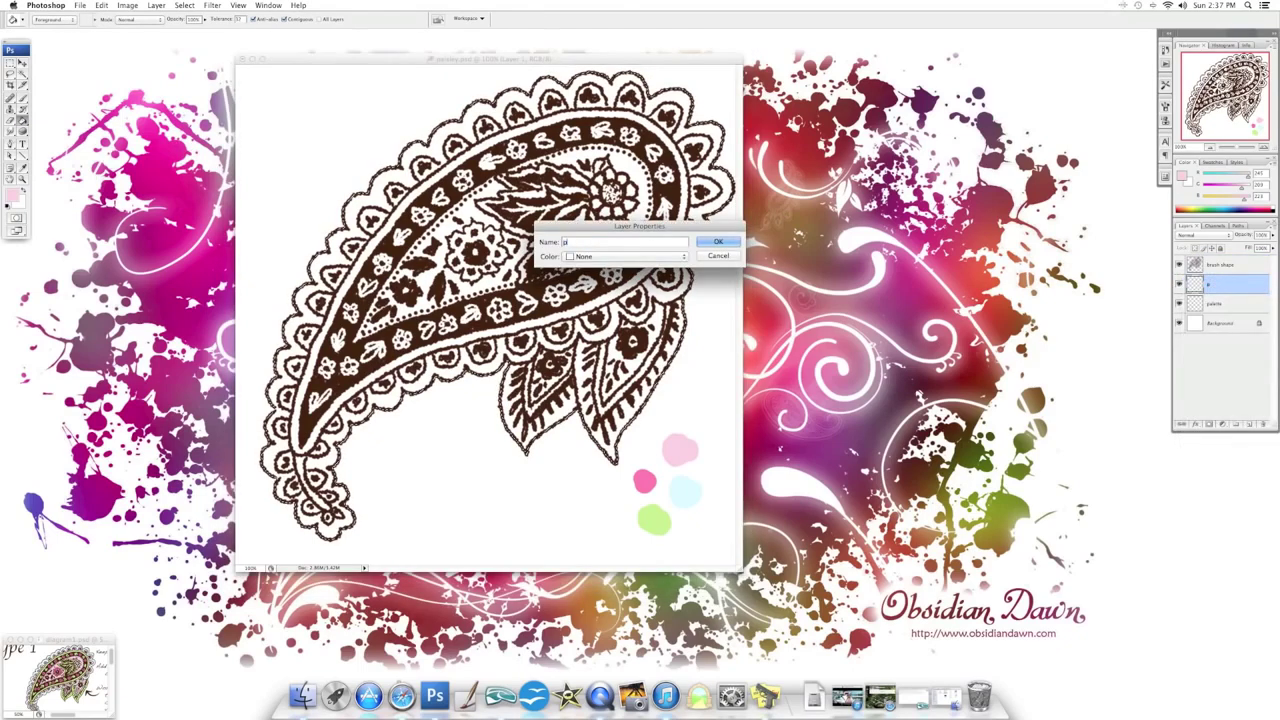
pyautogui.write('inks')
pyautogui.press('Return')
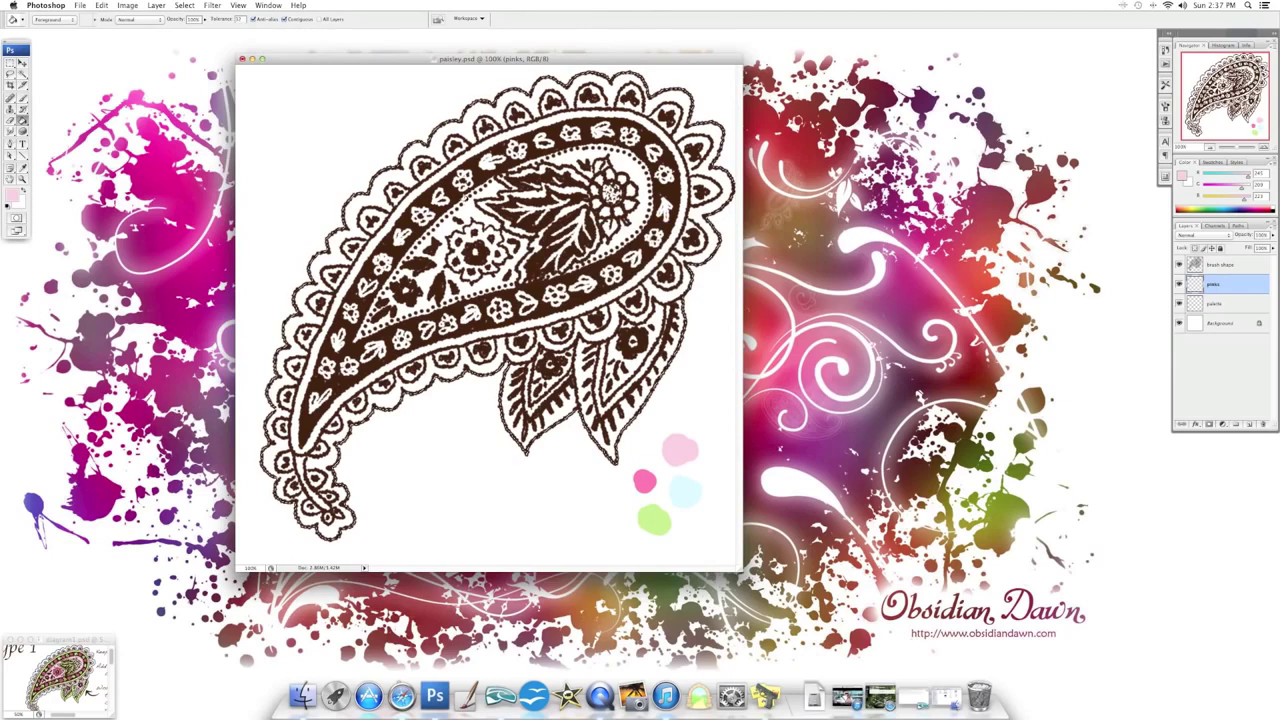
# Fill the paisley's white interior and tail tip with light pink, deselecting in between
pyautogui.click(460, 200)
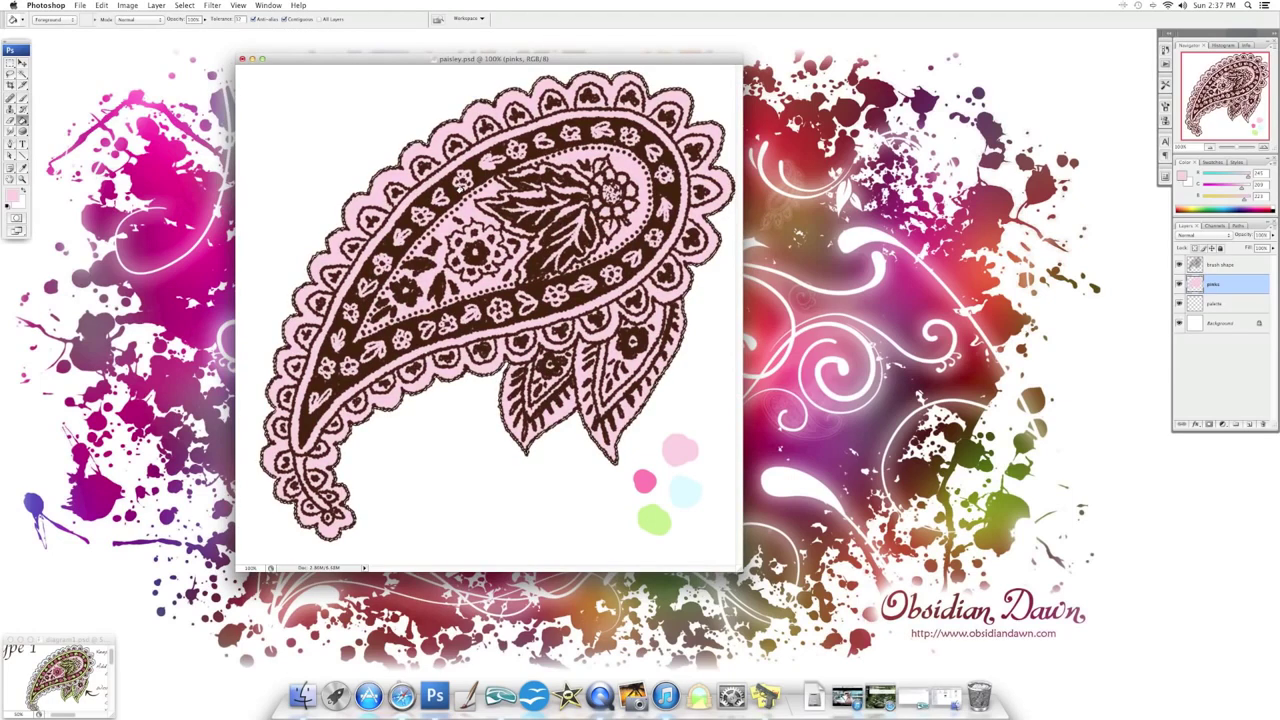
pyautogui.press('super+d')
pyautogui.click(318, 525)
pyautogui.click(23, 75)
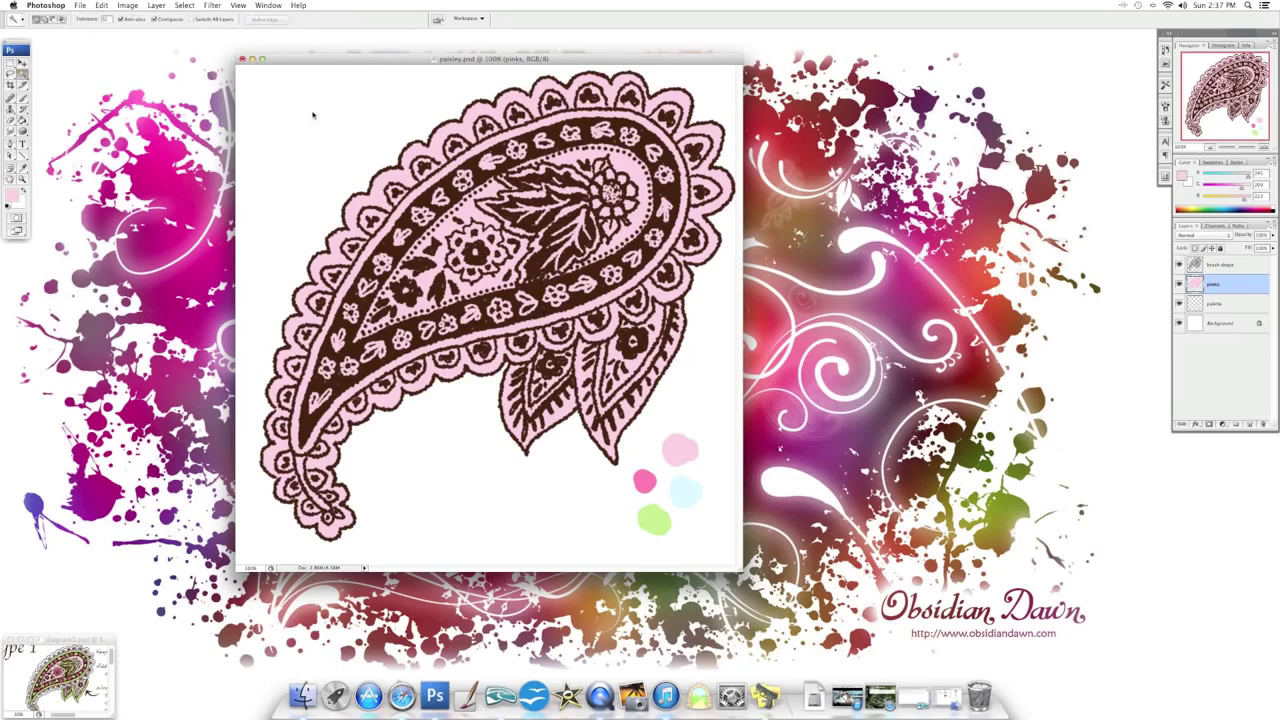
# Sample the light green palette dot as the Brush colour
pyautogui.click(1236, 264)
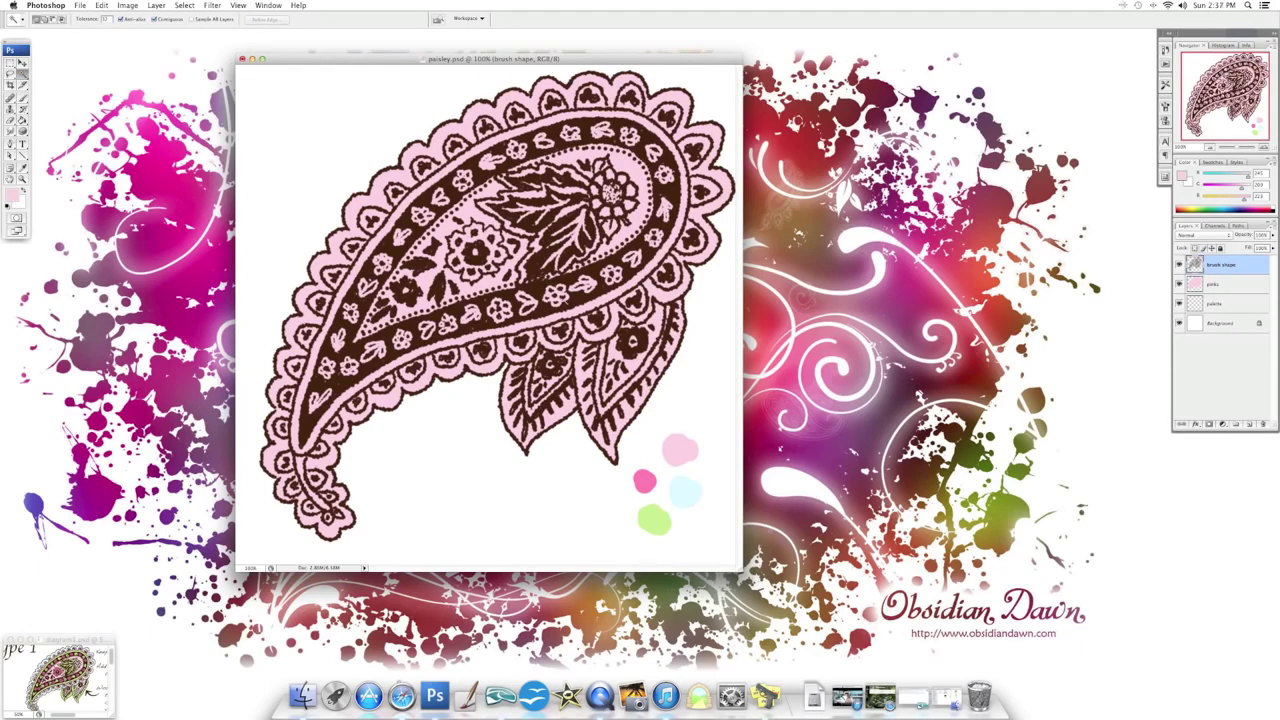
pyautogui.click(23, 169)
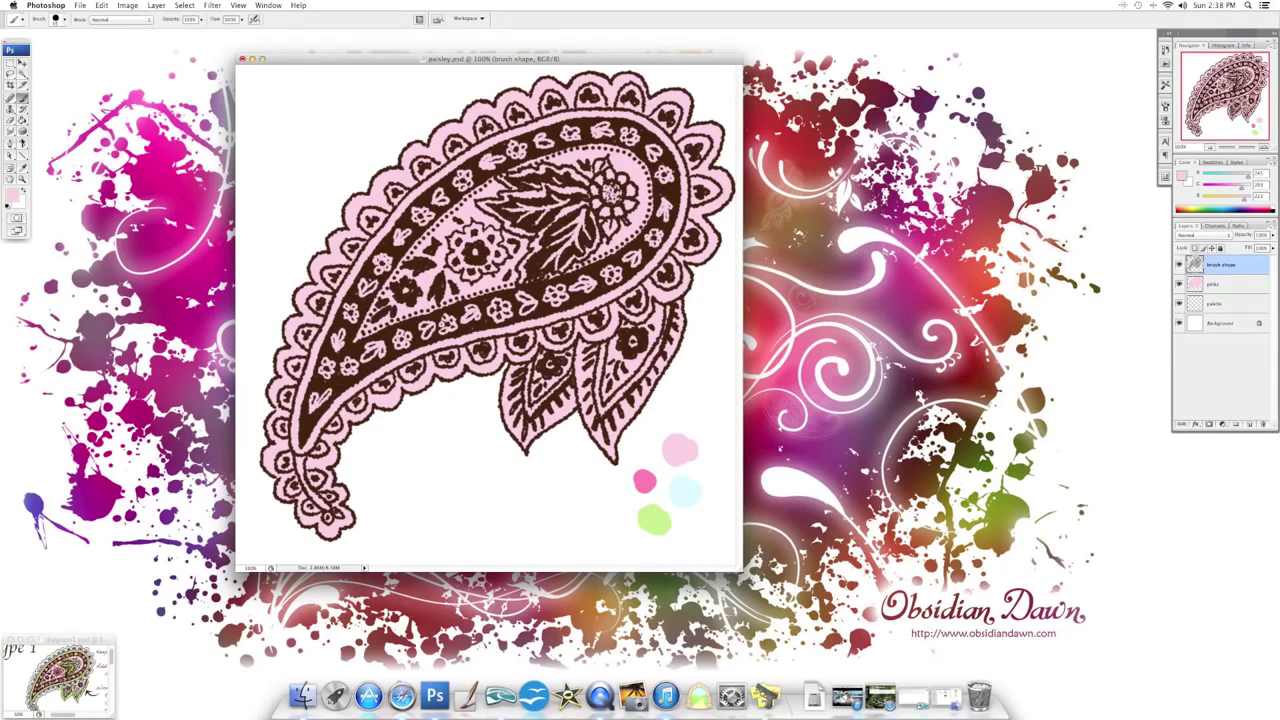
pyautogui.click(650, 480)
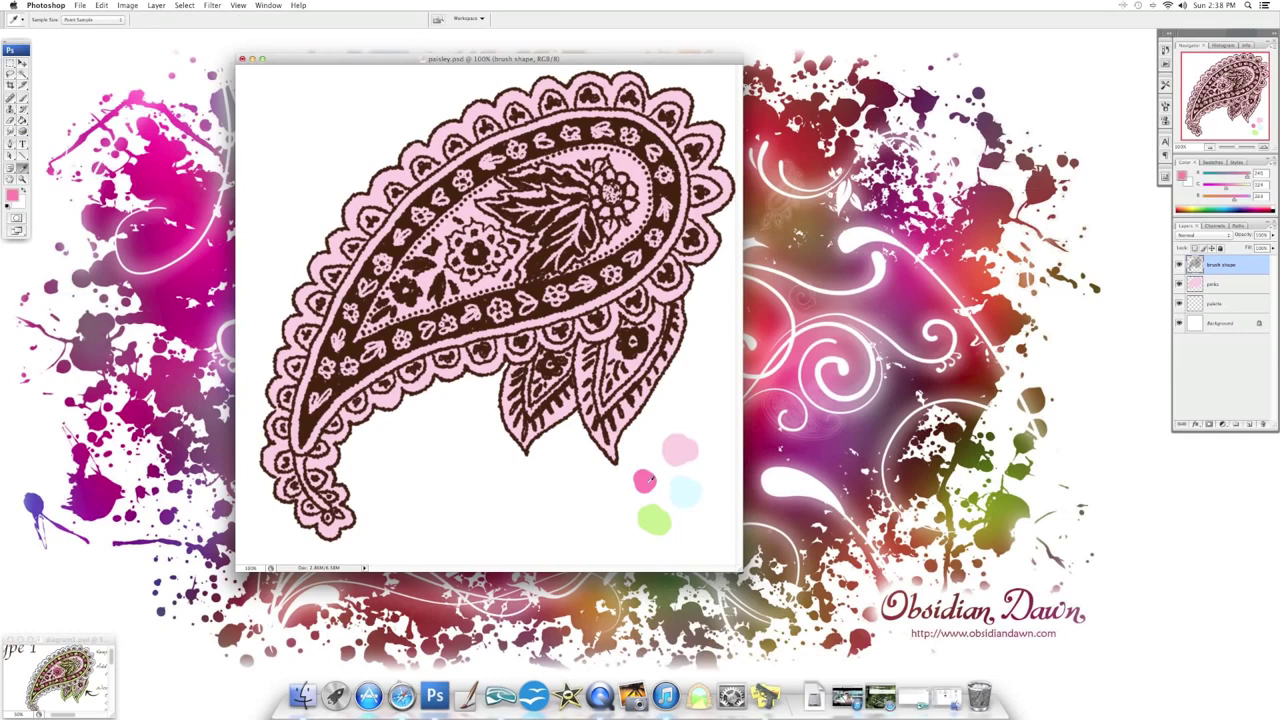
pyautogui.click(657, 512)
pyautogui.click(22, 98)
pyautogui.click(54, 28)
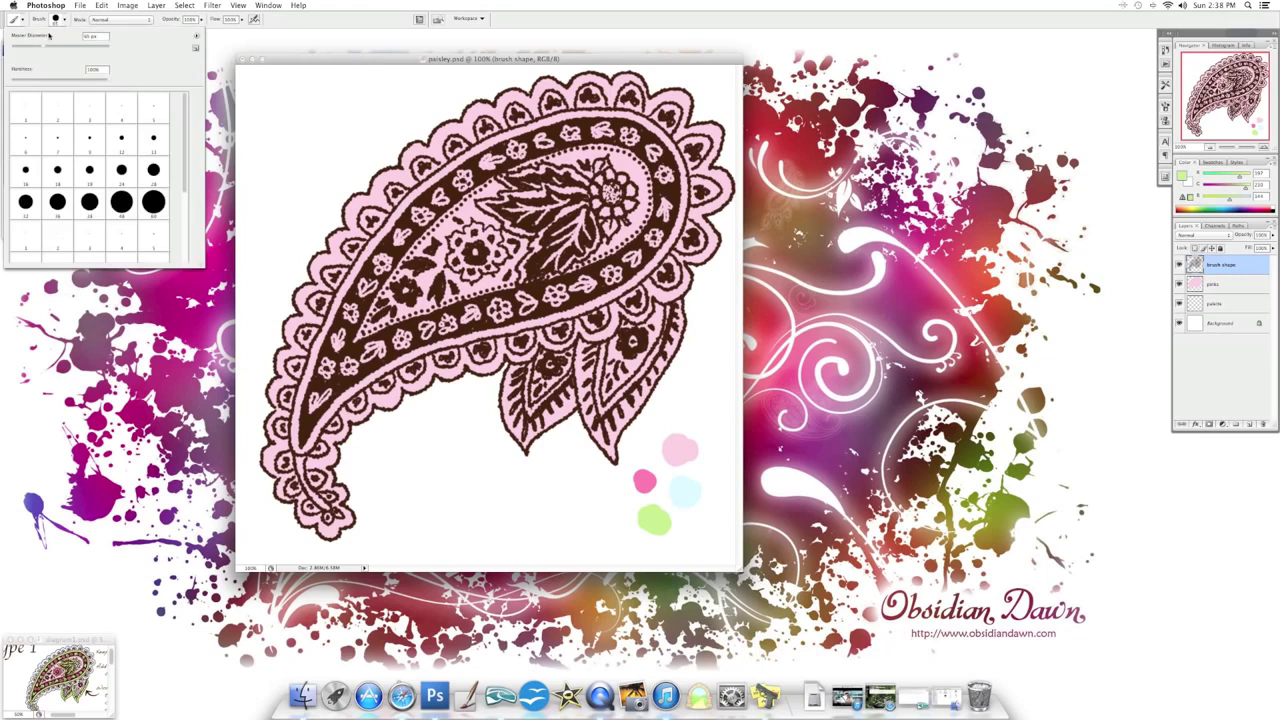
pyautogui.click(60, 24)
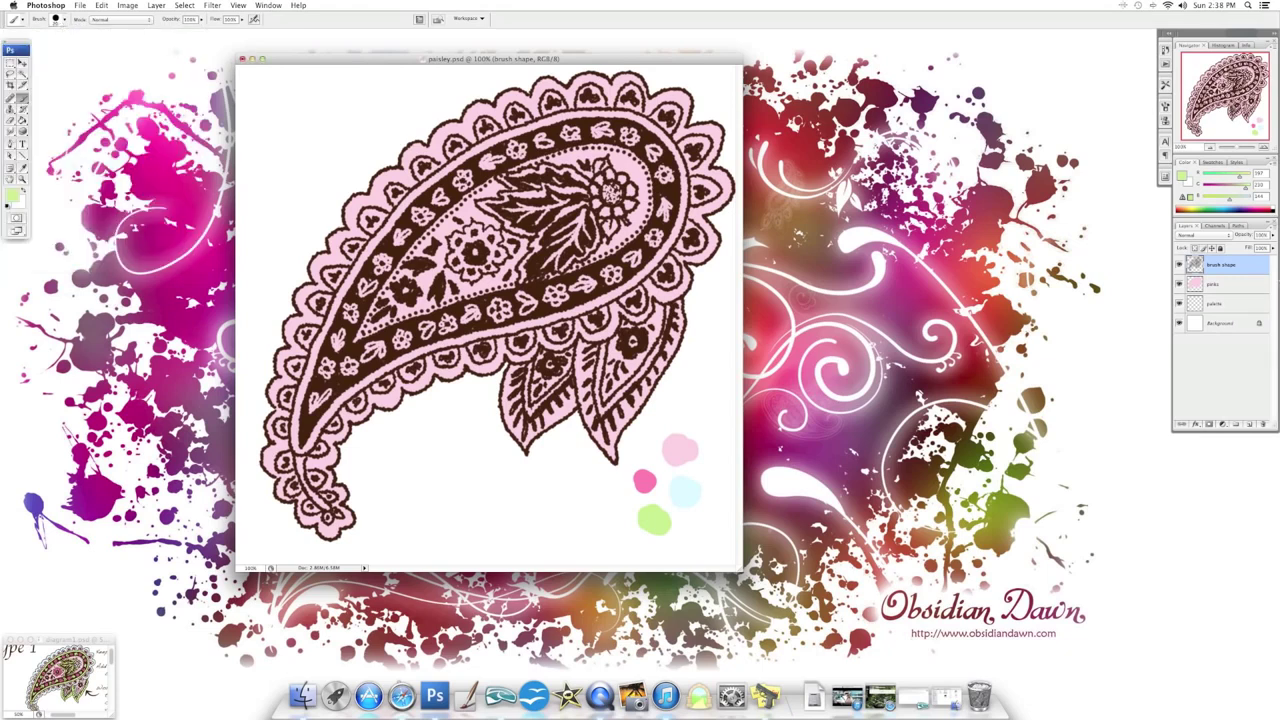
# Add a new layer above pinks and name it 'greens'
pyautogui.click(1214, 288)
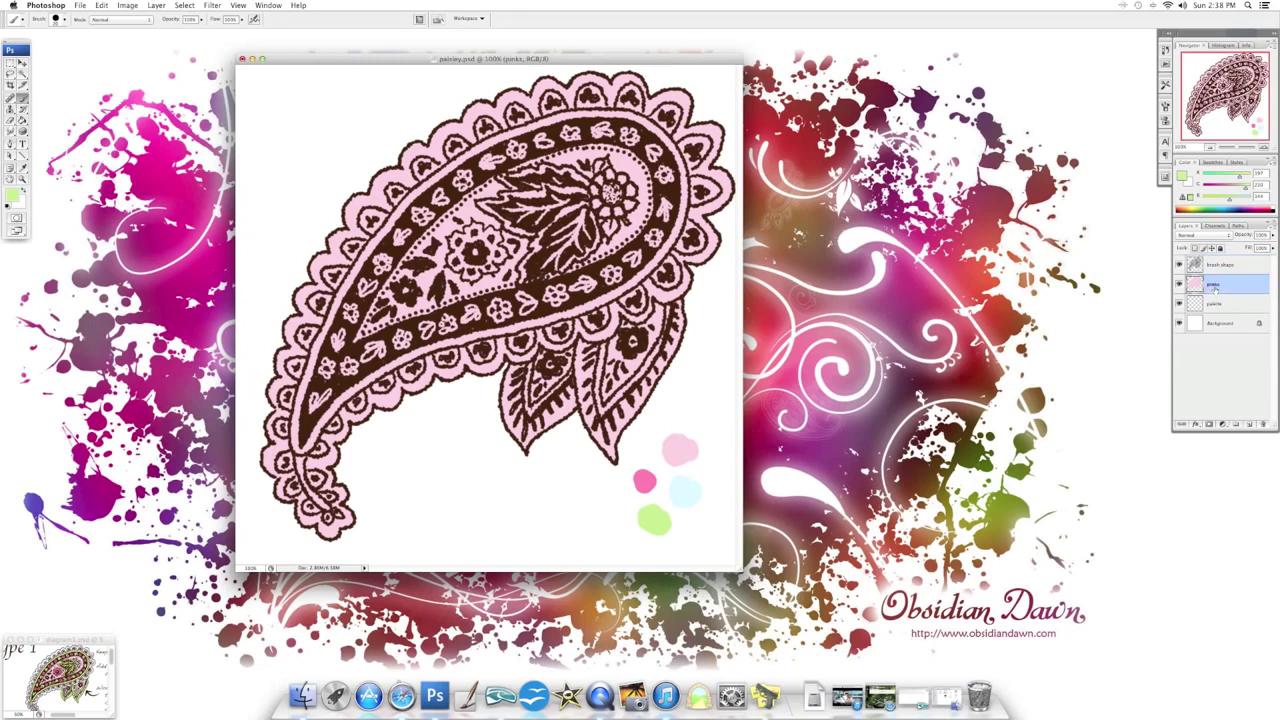
pyautogui.click(1250, 425)
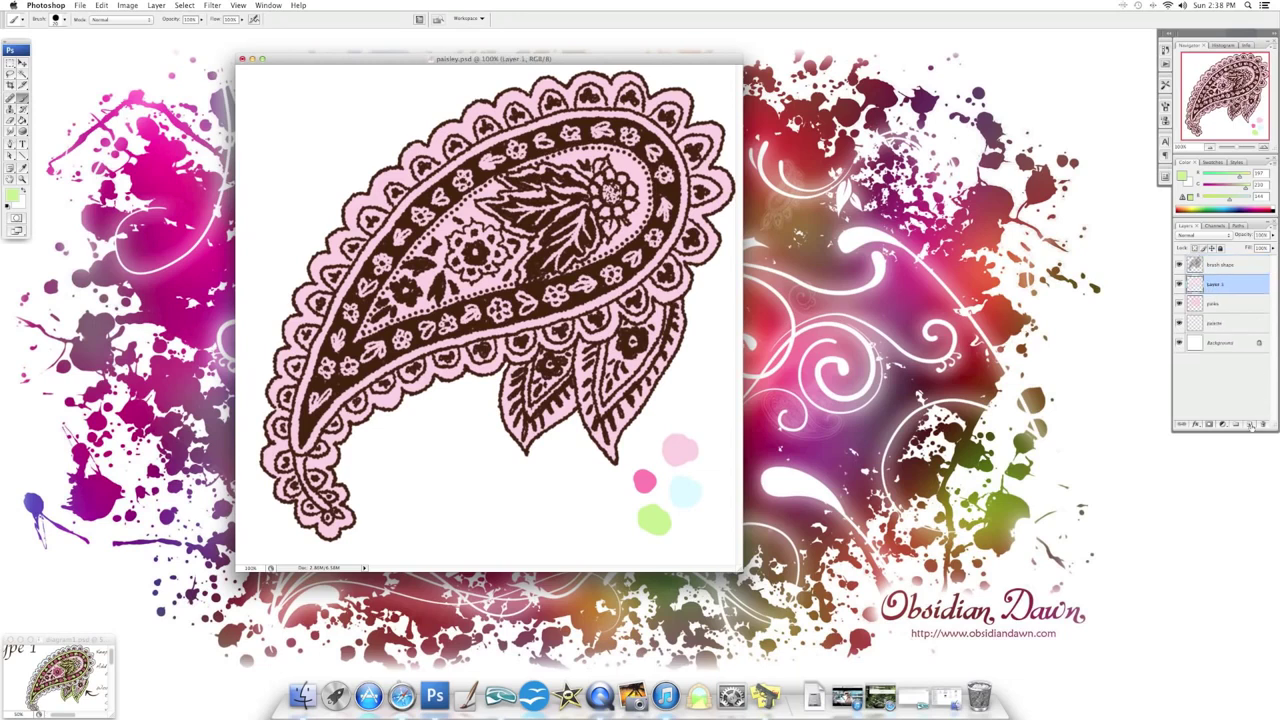
pyautogui.rightClick(1218, 287)
pyautogui.click(1220, 284)
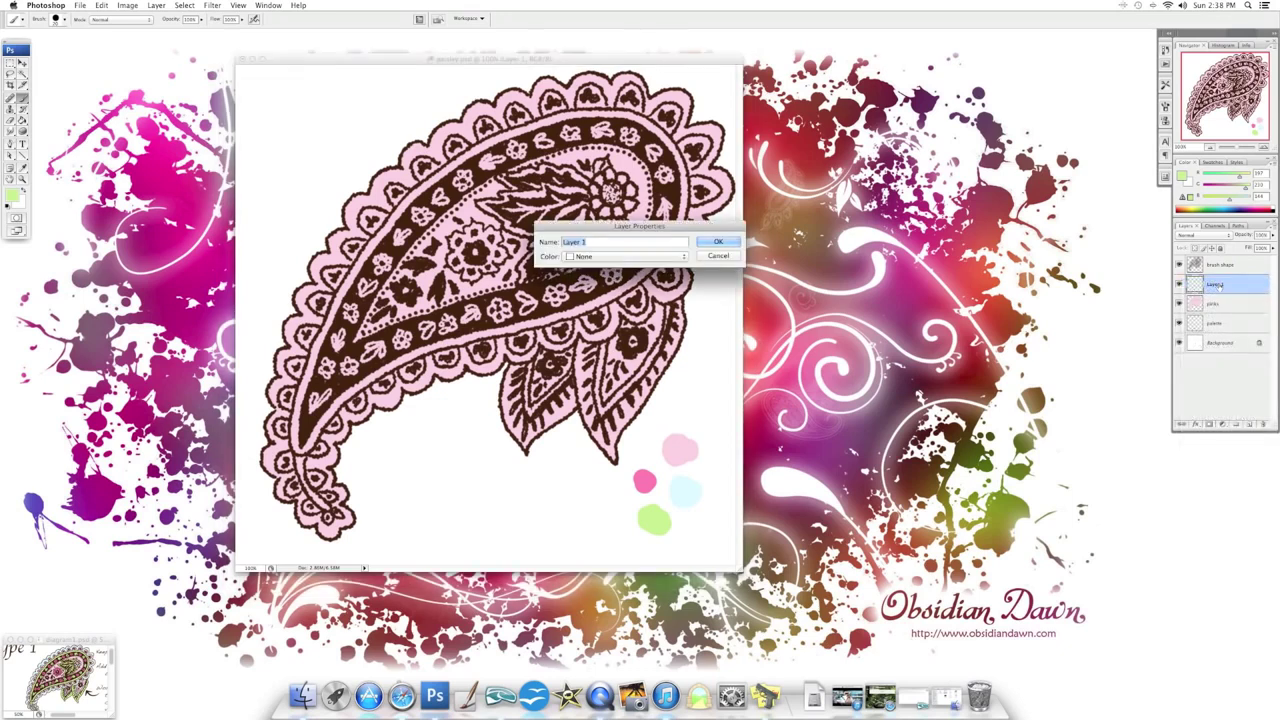
pyautogui.write('greens')
pyautogui.press('Return')
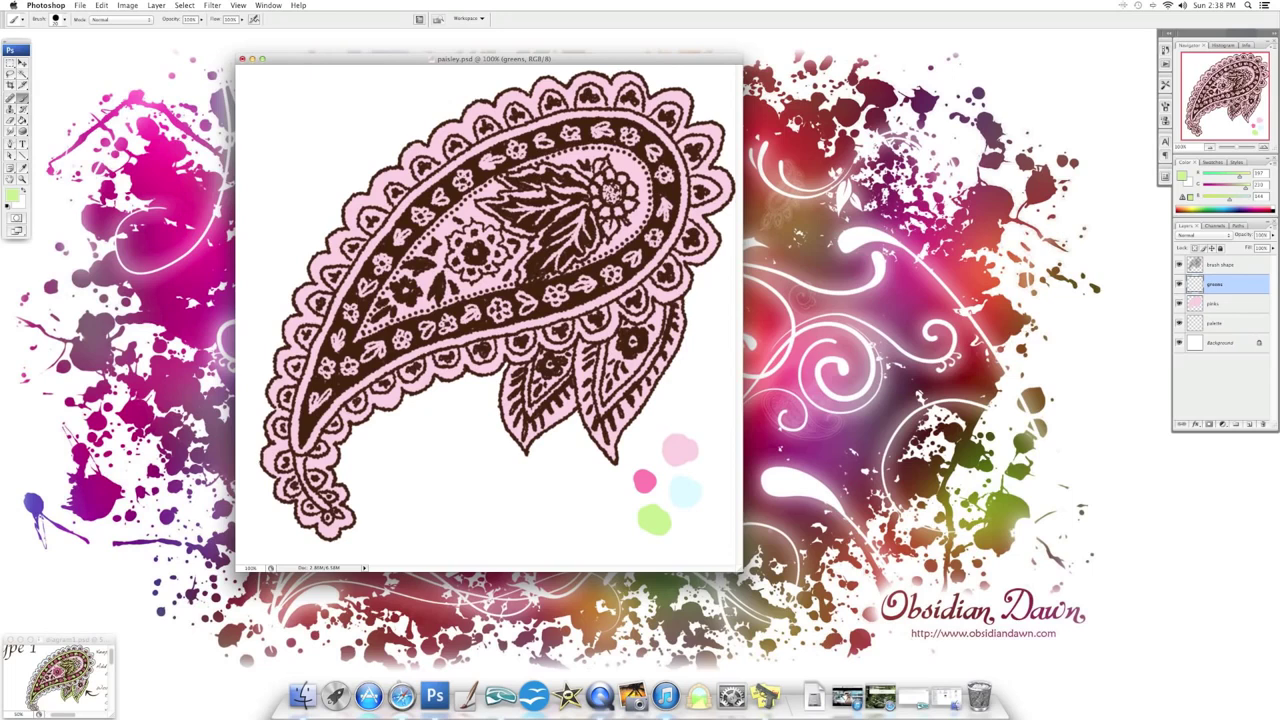
# Dab each small leaf along the paisley's inner band light green
pyautogui.click(438, 197)
pyautogui.click(400, 236)
pyautogui.click(366, 281)
pyautogui.click(336, 340)
pyautogui.click(320, 398)
pyautogui.click(398, 340)
pyautogui.click(426, 326)
pyautogui.click(474, 310)
pyautogui.click(524, 299)
pyautogui.click(580, 285)
pyautogui.click(666, 210)
pyautogui.click(600, 131)
# Lasso one missed small leaf and fill it green with the Paint Bucket
pyautogui.press('l')
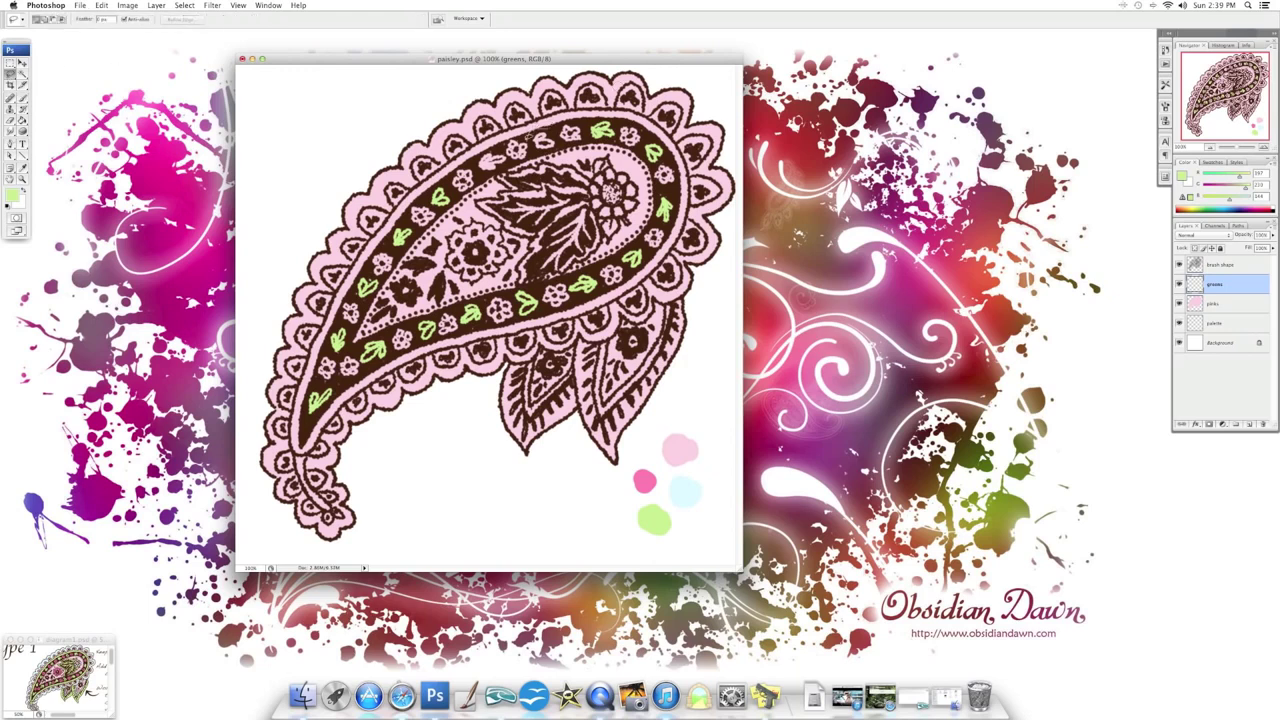
pyautogui.moveTo(528, 136); pyautogui.dragTo(534, 128)
pyautogui.moveTo(496, 154); pyautogui.dragTo(482, 172)
pyautogui.moveTo(484, 172); pyautogui.dragTo(480, 160)
pyautogui.click(22, 119)
pyautogui.click(490, 160)
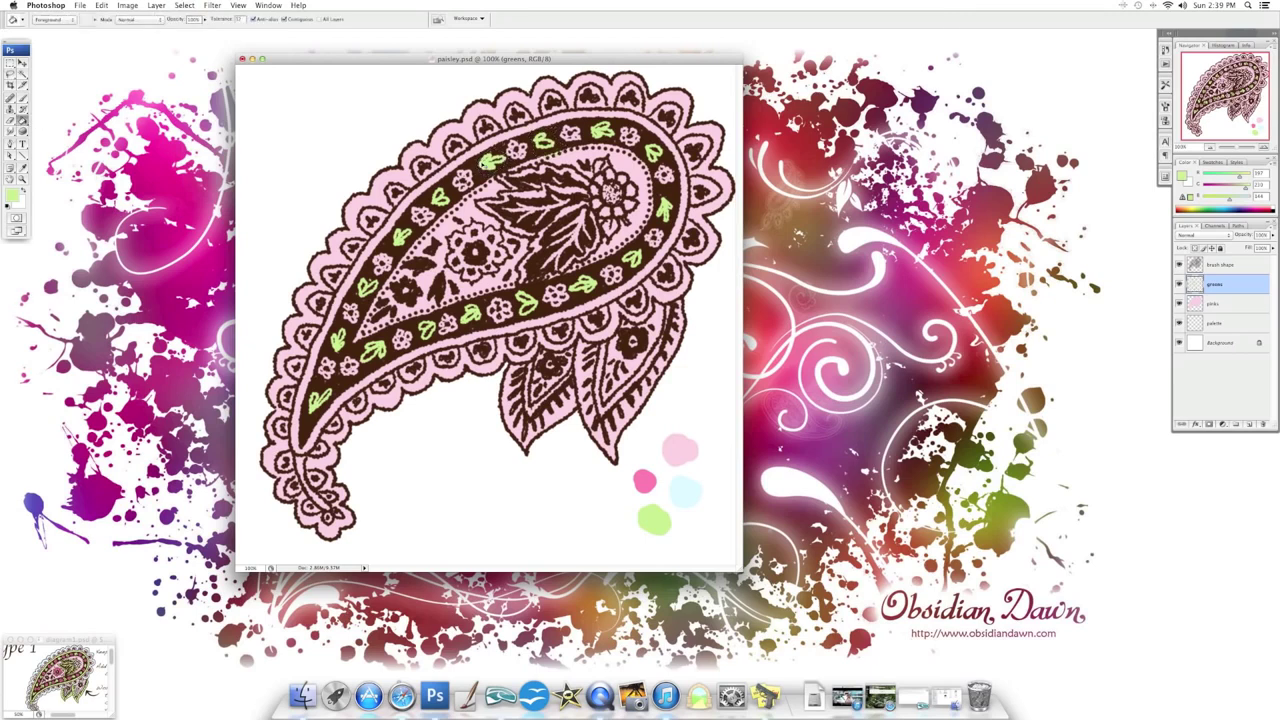
pyautogui.click(10, 121)
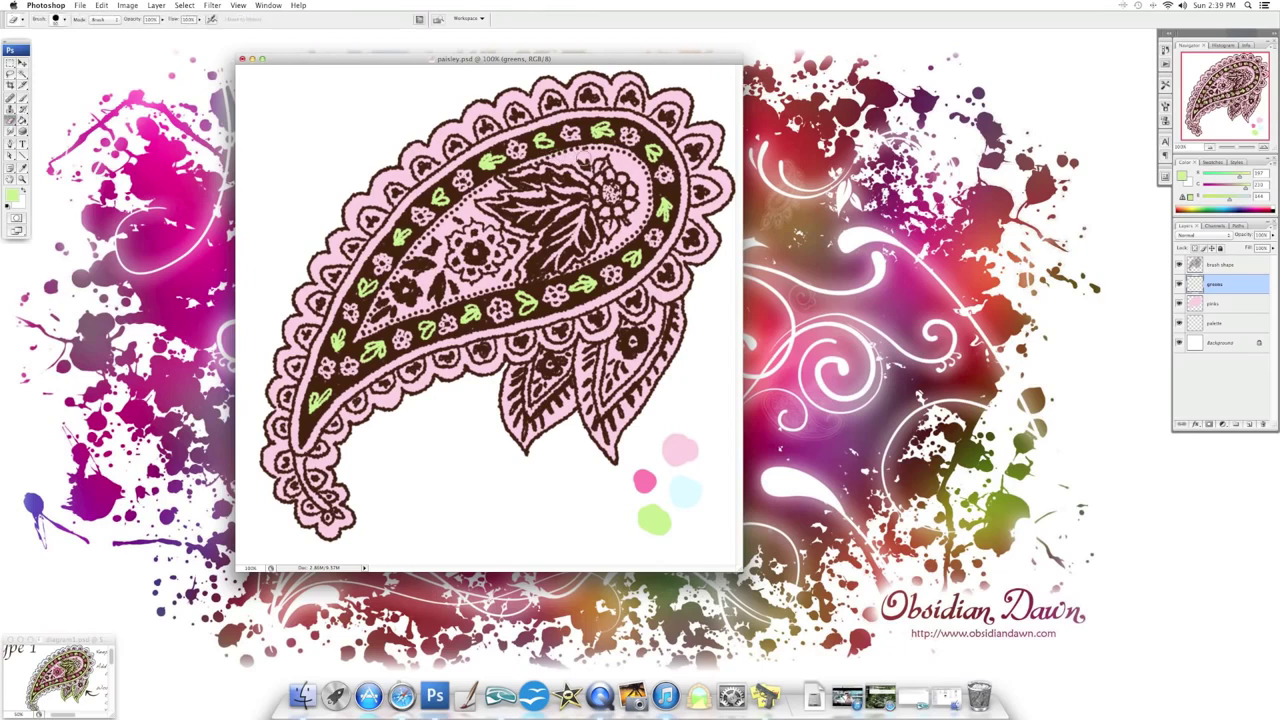
# Magic Wand the paisley's thin outer band on brush shape and expand the selection
pyautogui.press('w')
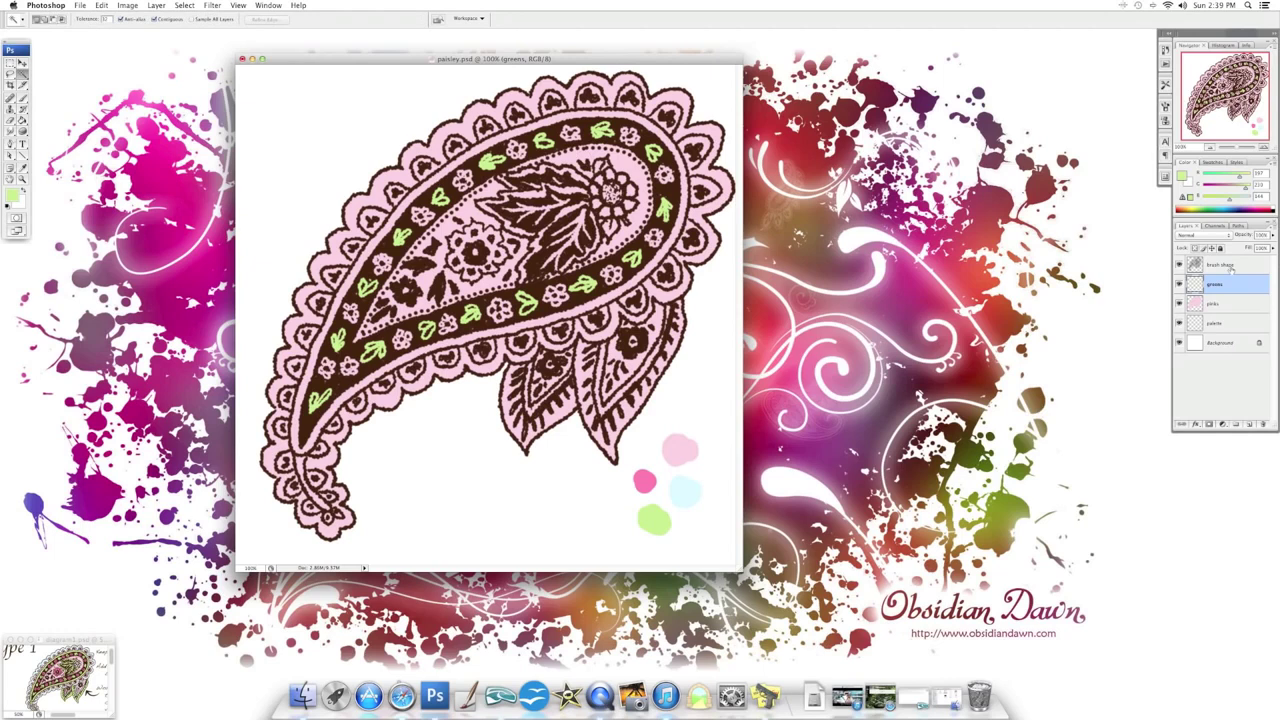
pyautogui.click(1231, 266)
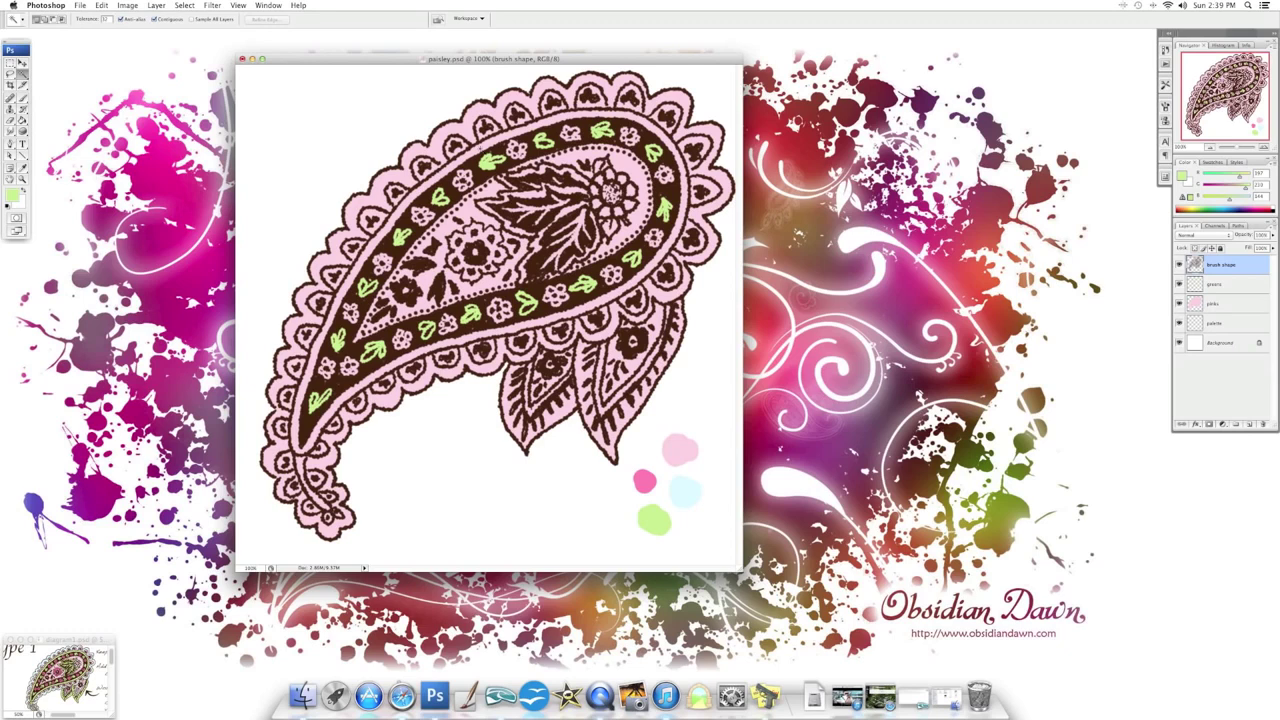
pyautogui.click(406, 198)
pyautogui.click(184, 5)
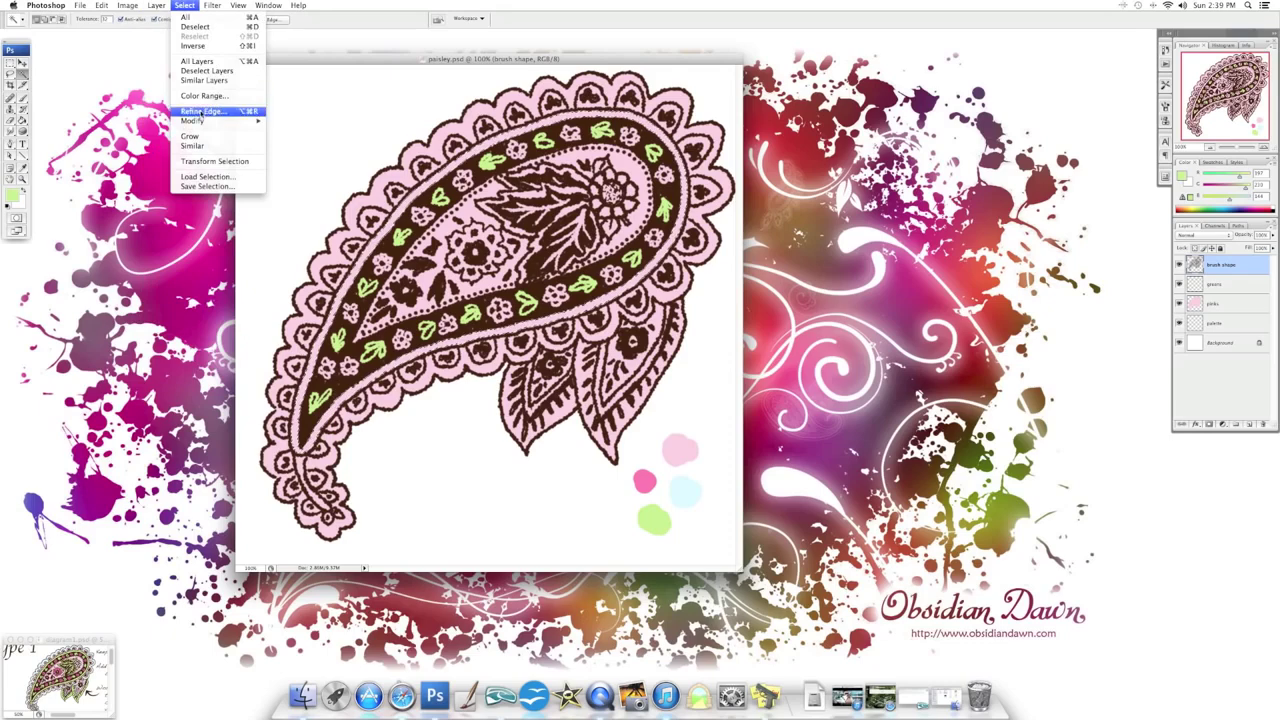
pyautogui.moveTo(193, 121)
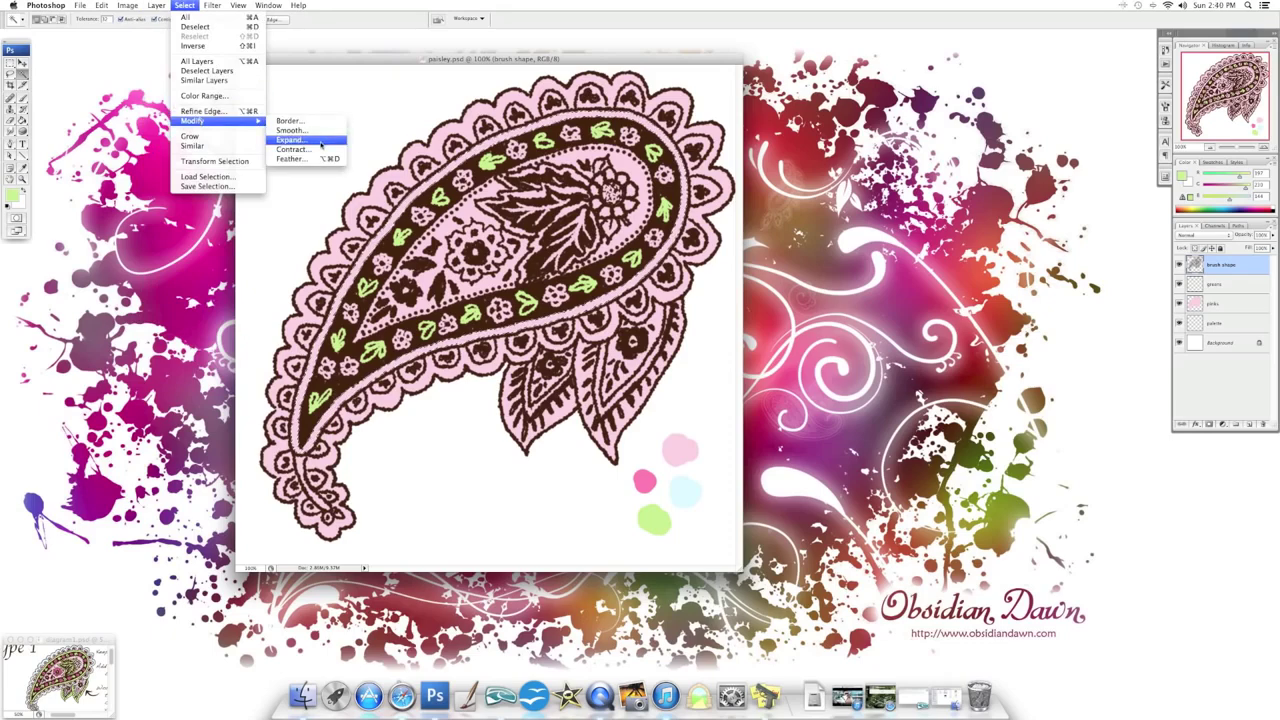
pyautogui.click(320, 140)
pyautogui.click(676, 244)
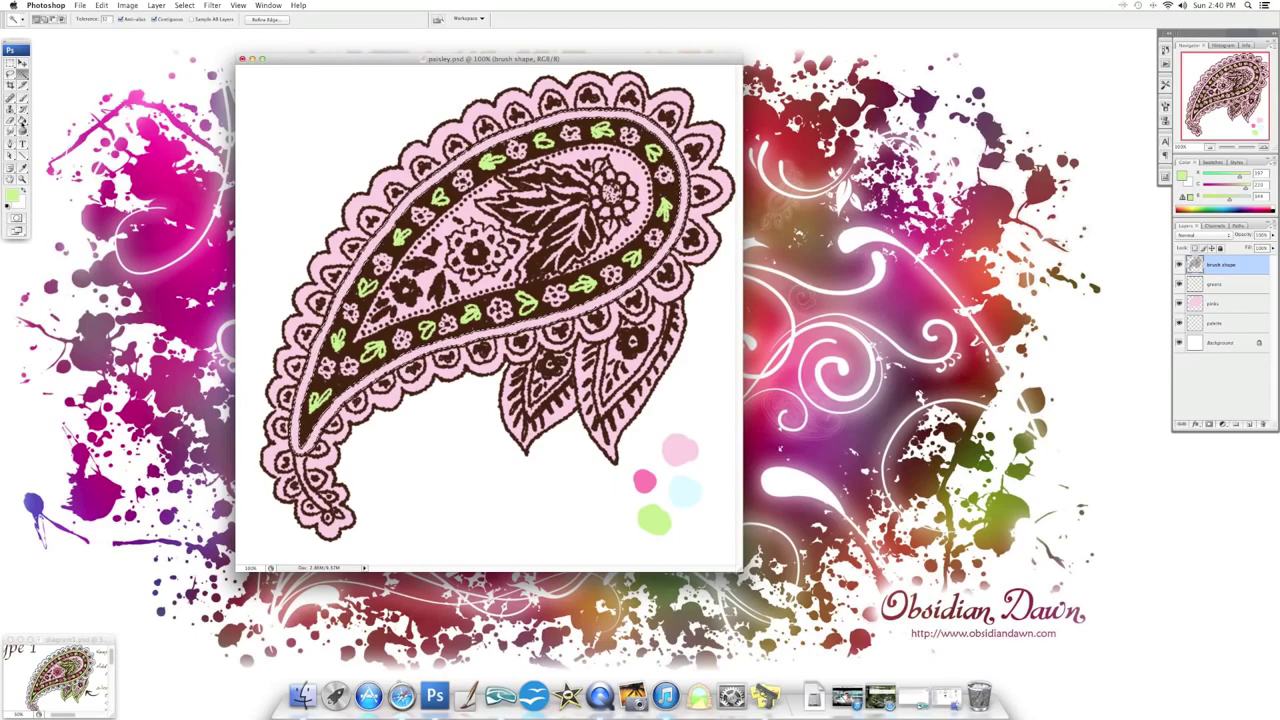
# Make the greens layer active with the Brush tool selected
pyautogui.click(22, 119)
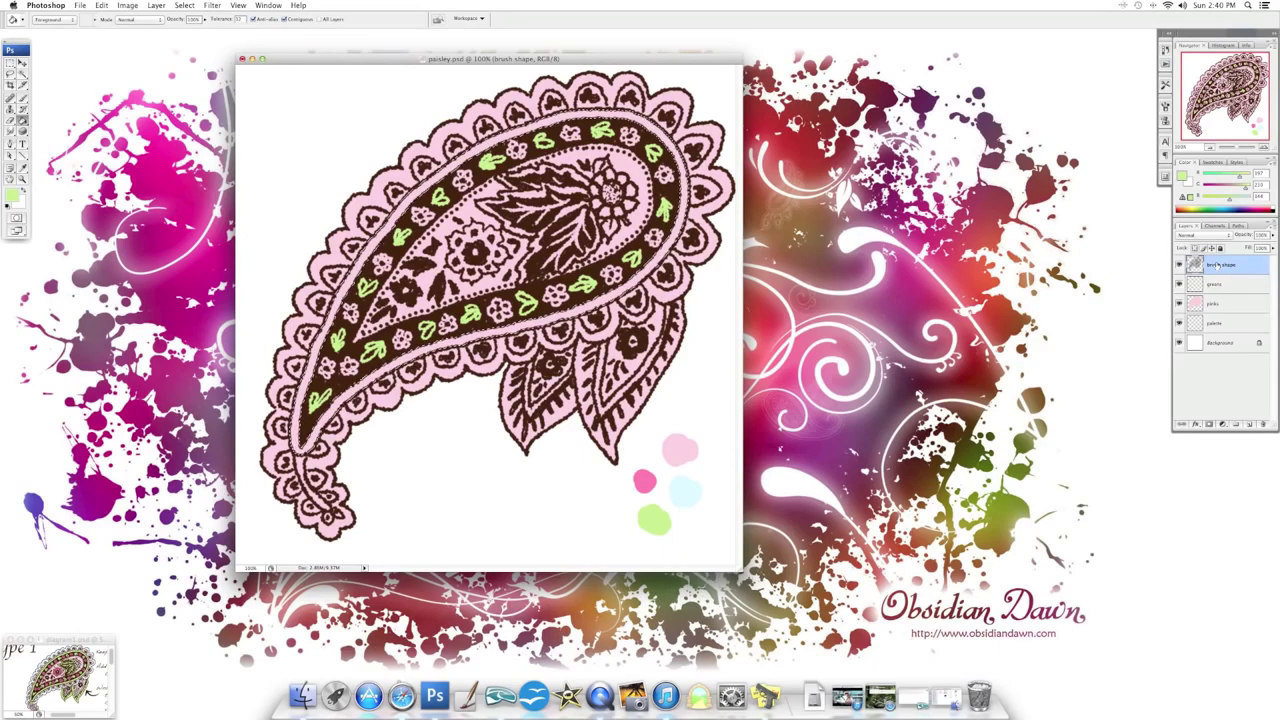
pyautogui.press('b')
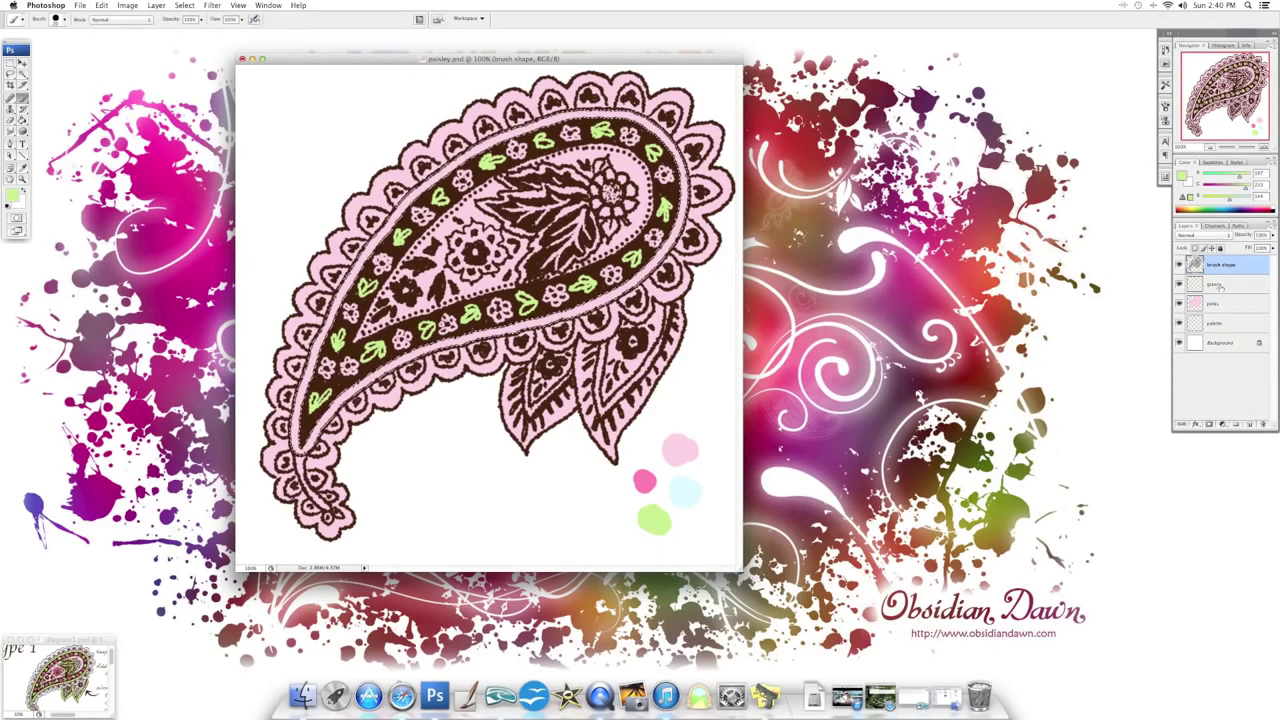
pyautogui.click(1221, 289)
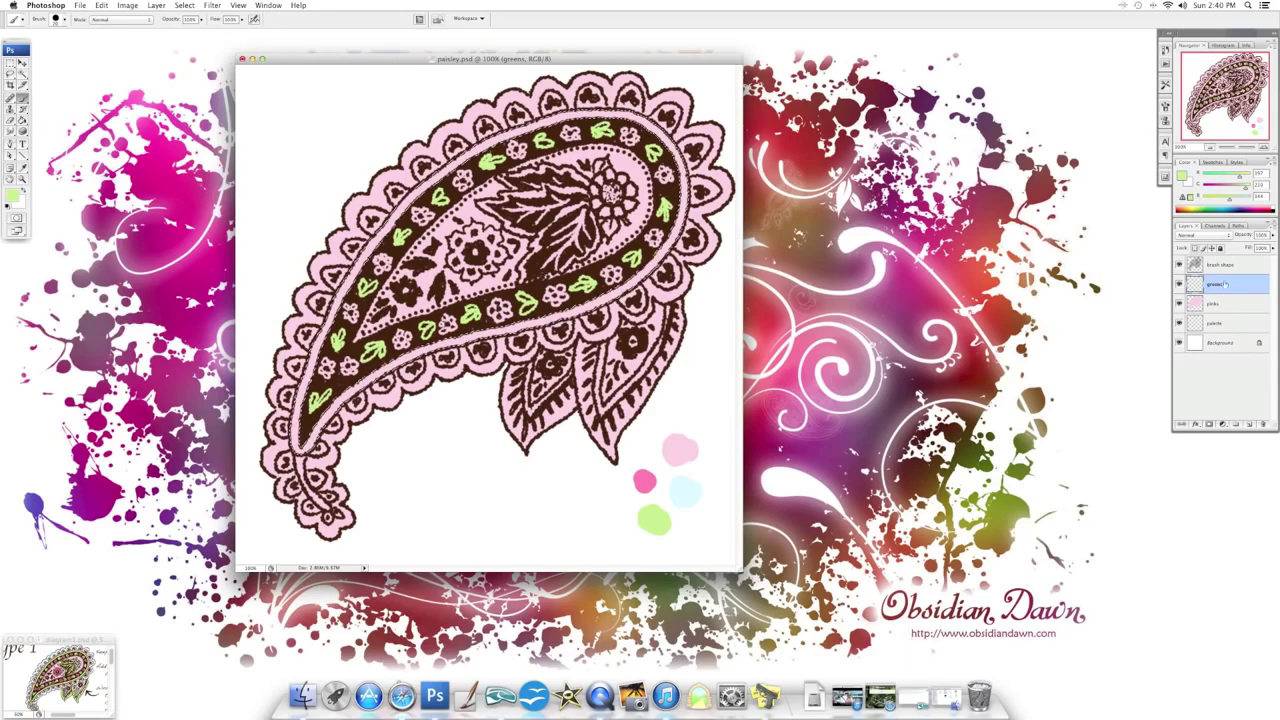
# Fill the outer band light green, deselect, and paint the central leaf green
pyautogui.click(23, 120)
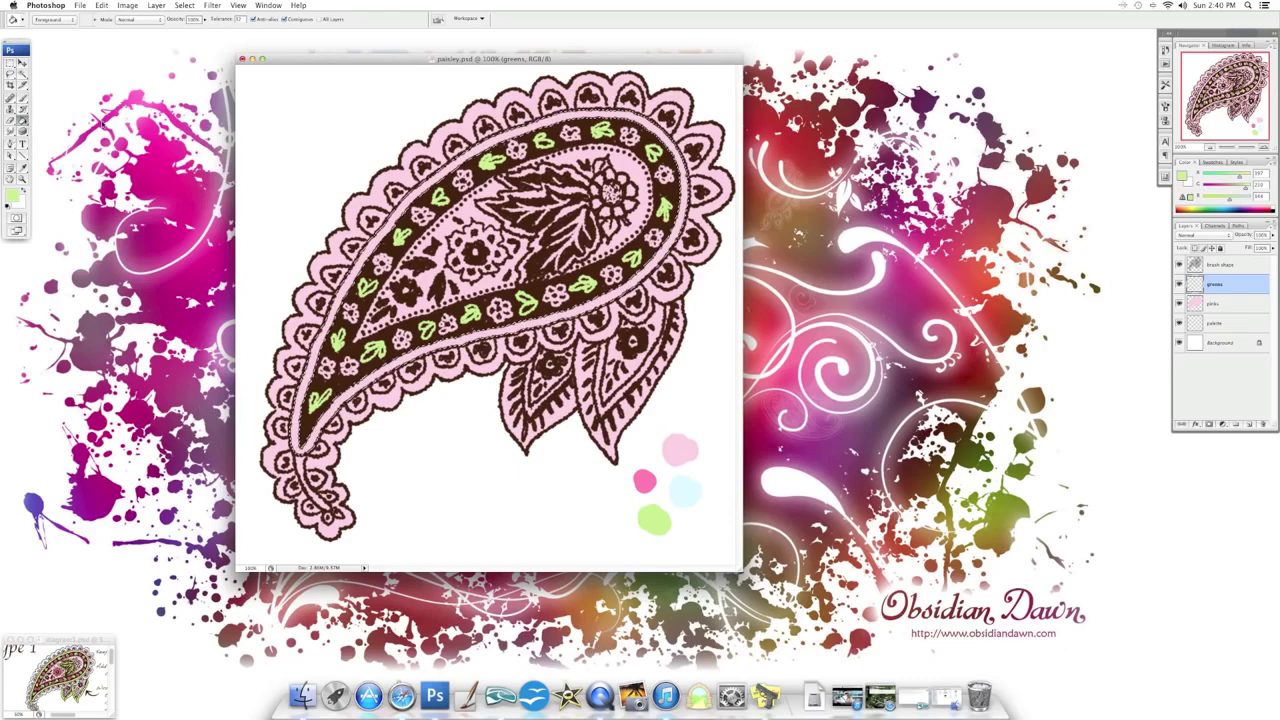
pyautogui.click(452, 158)
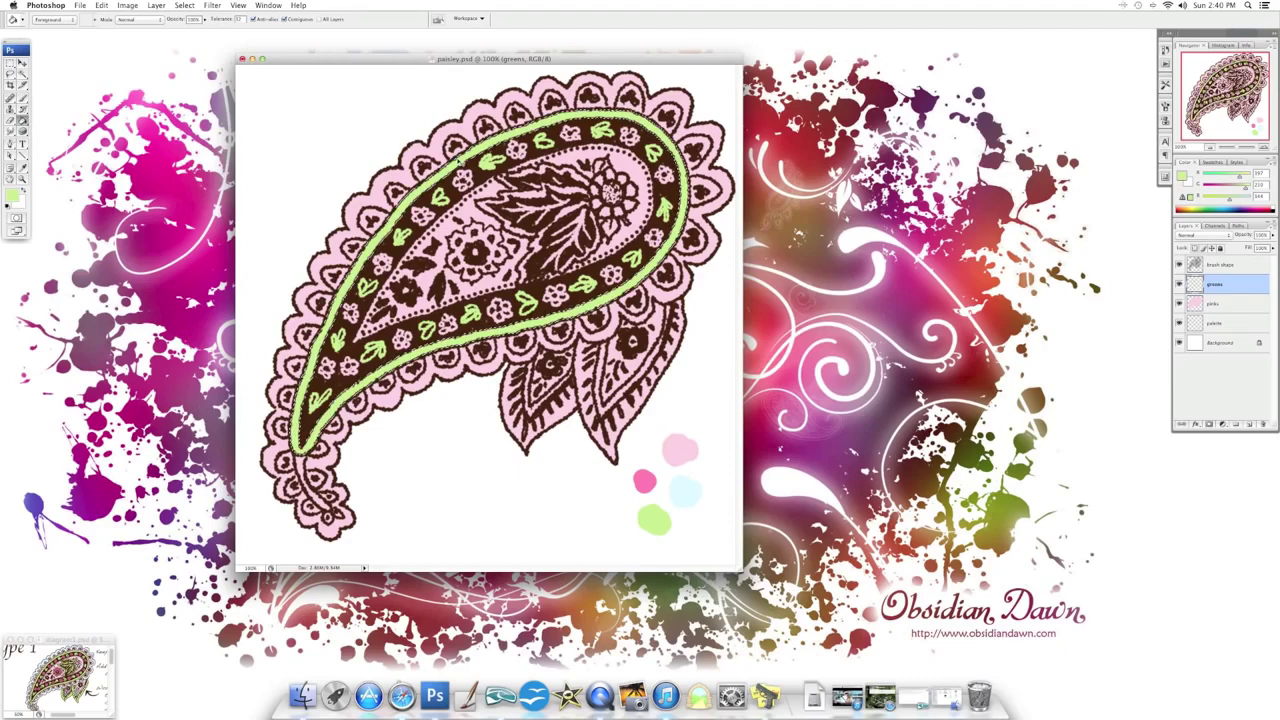
pyautogui.press('super+d')
pyautogui.press('b')
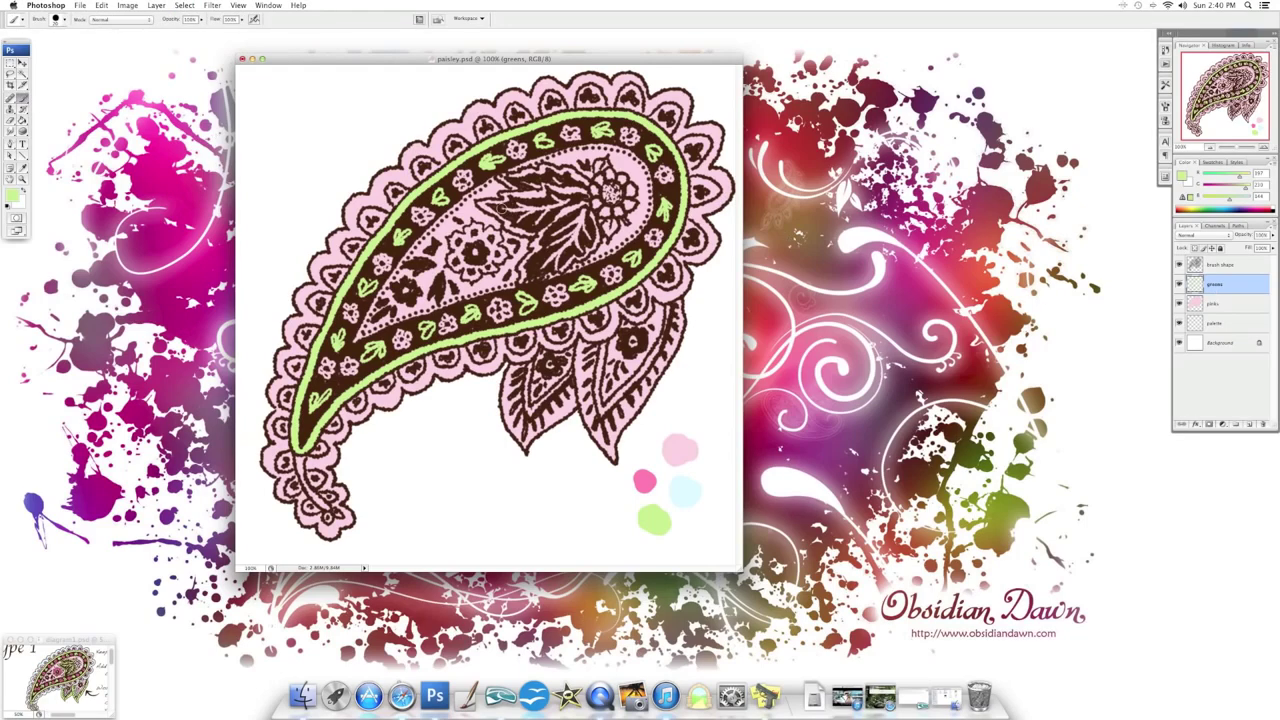
pyautogui.moveTo(502, 208)
pyautogui.mouseDown()
pyautogui.moveTo(518, 178)
pyautogui.moveTo(582, 186)
pyautogui.moveTo(584, 250)
pyautogui.moveTo(541, 246)
pyautogui.mouseUp()
pyautogui.press('[')
pyautogui.press('[')
pyautogui.press('[')
# Select the lower leaves, fill them light green on greens, and add a new layer
pyautogui.press('w')
pyautogui.hotkey('alt', ']')
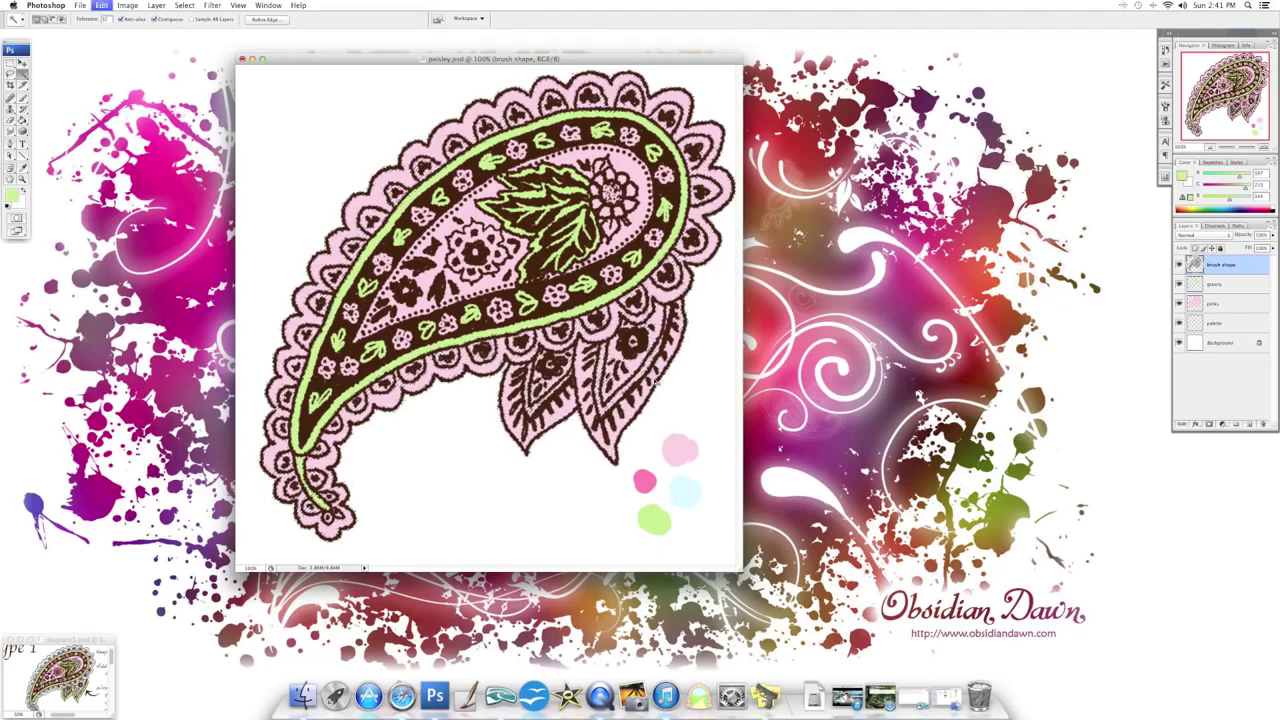
pyautogui.click(515, 380)
pyautogui.hotkey('alt', '[')
pyautogui.press('b')
pyautogui.hotkey('alt', 'BackSpace')
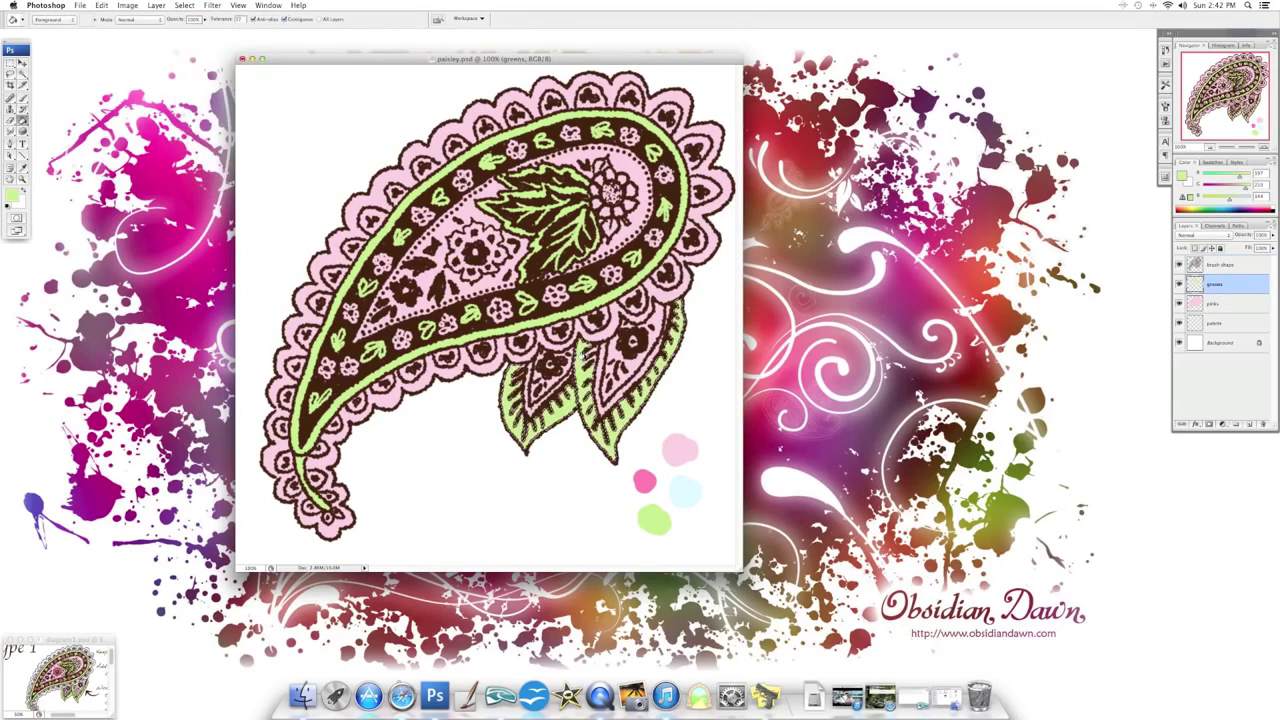
pyautogui.hotkey('ctrl', 'shift', 'n')
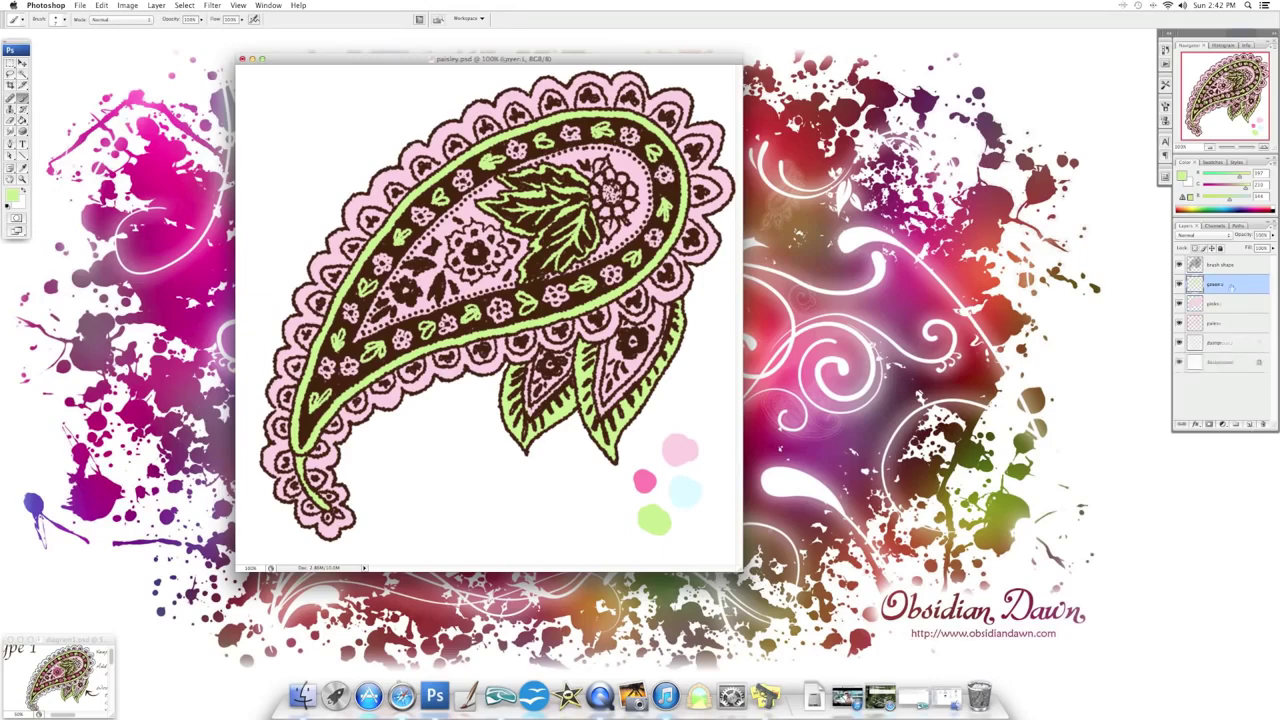
# Create a 'blues' layer and fill the wand-selected scalloped border with light blue
pyautogui.write('blues')
pyautogui.press('Return')
pyautogui.press('i')
pyautogui.press('b')
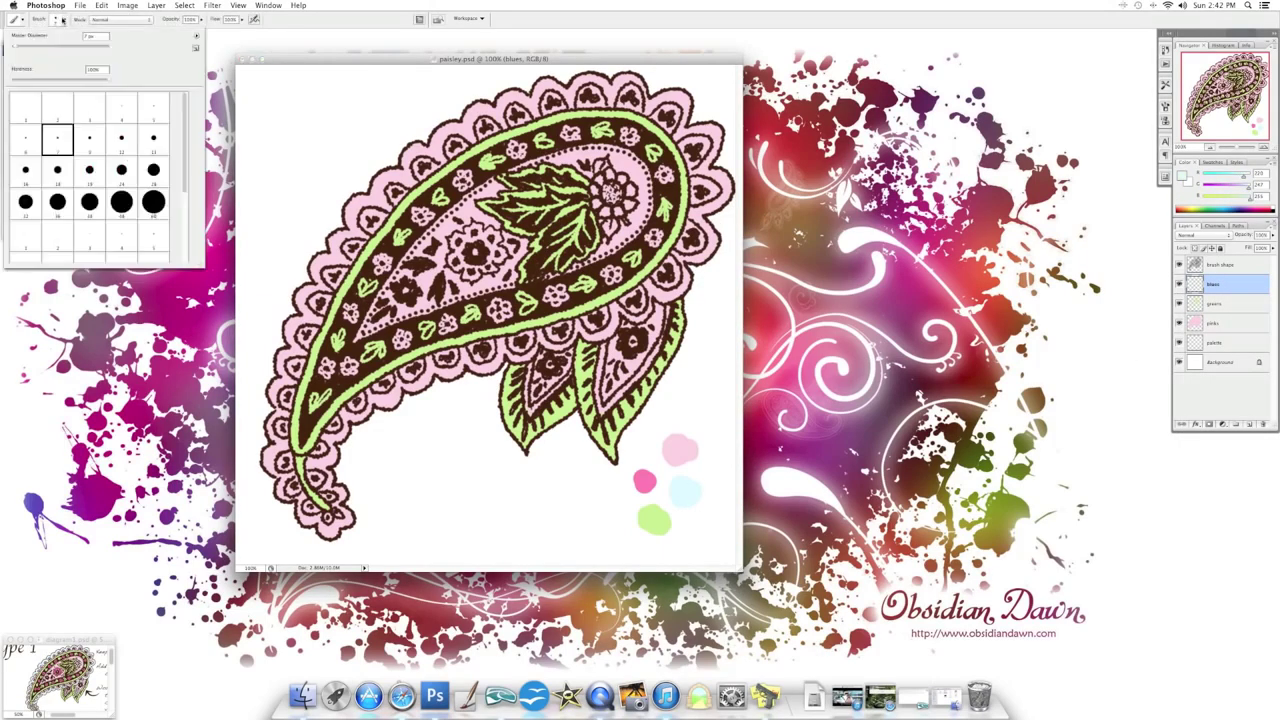
pyautogui.press('Escape')
pyautogui.press('w')
pyautogui.hotkey('alt', ']')
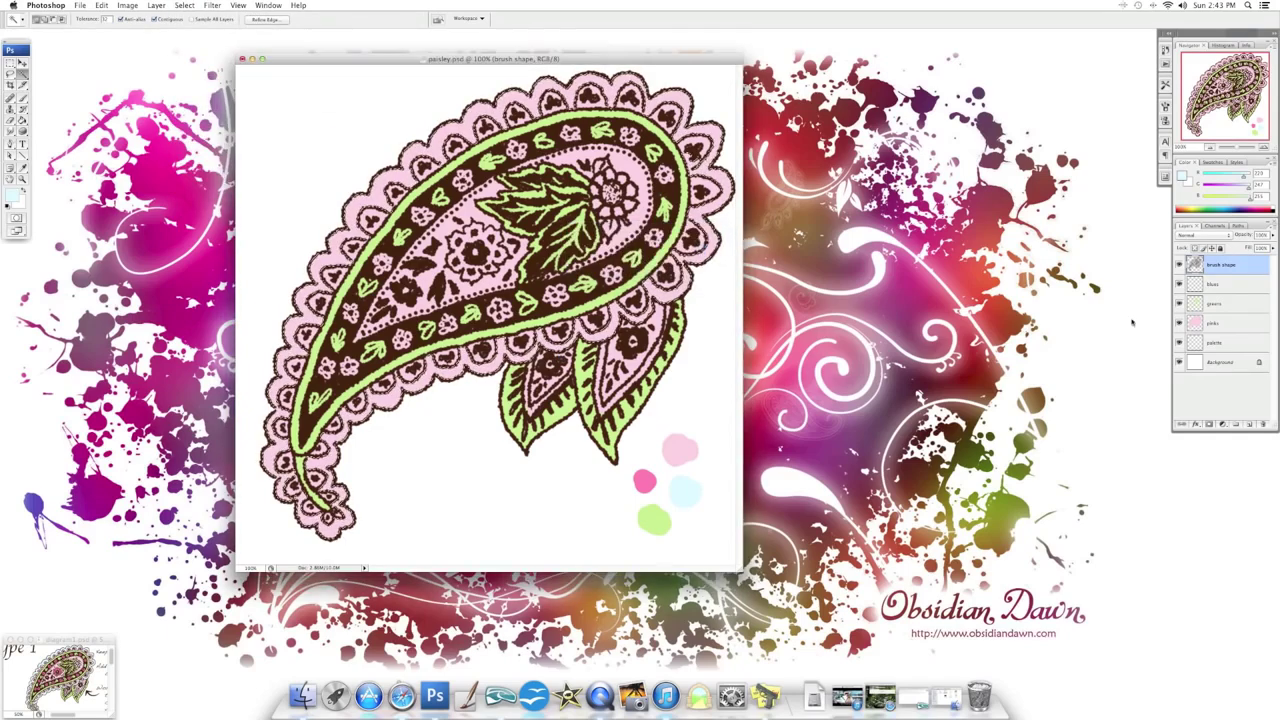
pyautogui.hotkey('alt', '[')
pyautogui.press('b')
pyautogui.hotkey('alt', 'BackSpace')
pyautogui.hotkey('ctrl', 'd')
# On a new layer, paint pink dots across the paisley and colour its central flower pink
pyautogui.click(62, 20)
pyautogui.press('Return')
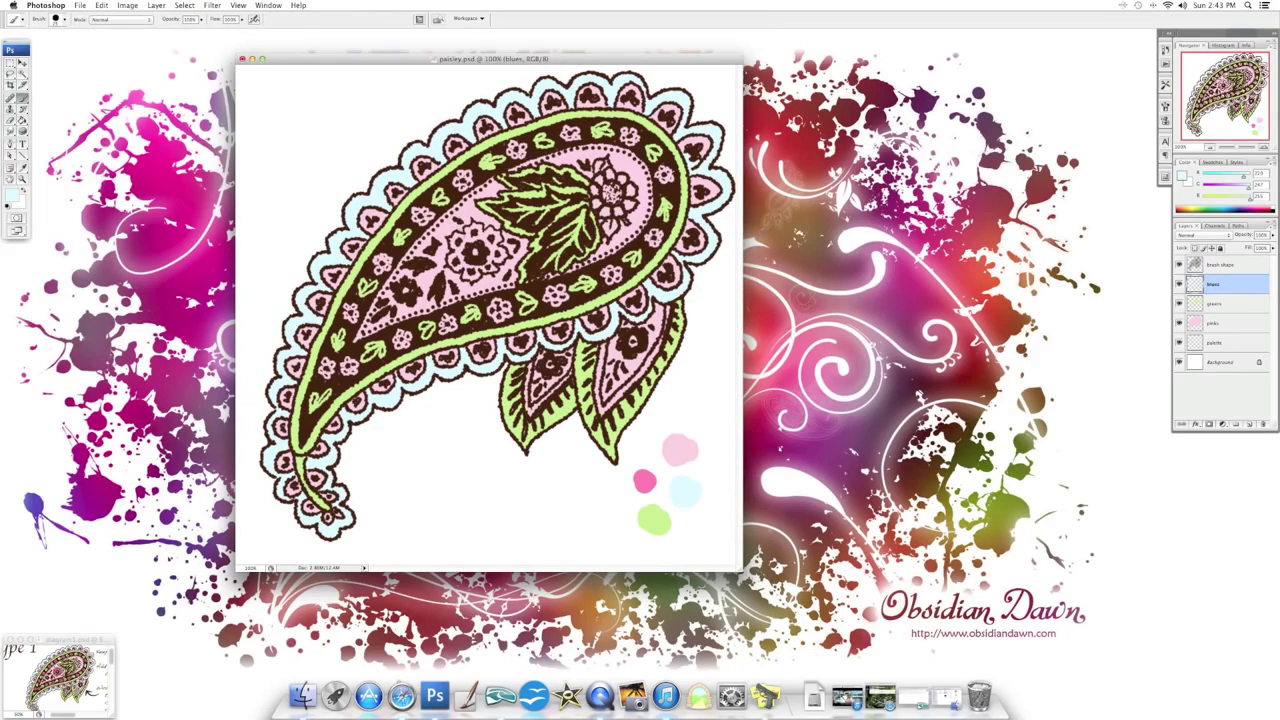
pyautogui.press('Return')
pyautogui.press('Return')
pyautogui.keyDown('alt'); pyautogui.click(644, 482); pyautogui.keyUp('alt')
pyautogui.hotkey('ctrl', 'shift', 'alt', 'n')
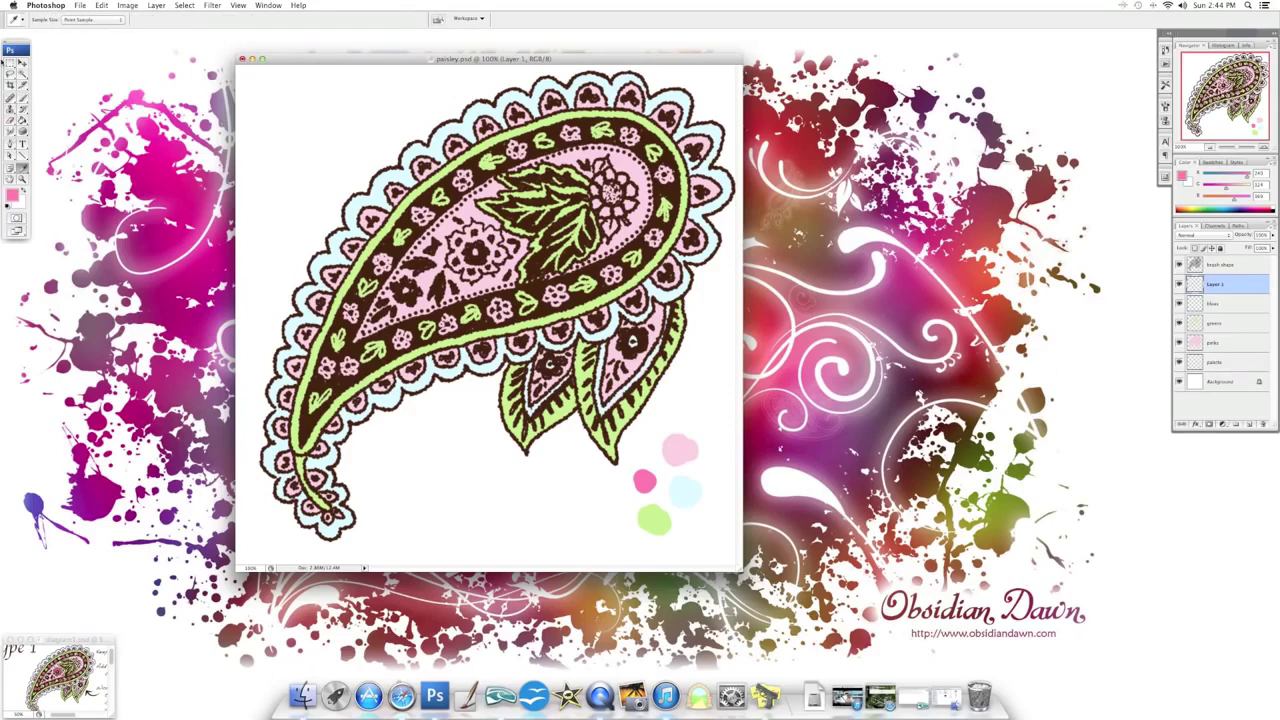
pyautogui.click(400, 340)
pyautogui.click(327, 368)
pyautogui.click(349, 366)
pyautogui.click(351, 313)
pyautogui.click(383, 264)
pyautogui.click(422, 215)
pyautogui.moveTo(456, 240)
pyautogui.mouseDown()
pyautogui.moveTo(462, 266)
pyautogui.moveTo(494, 268)
pyautogui.moveTo(490, 235)
pyautogui.mouseUp()
# Add a row of pink dots along the paisley's inner green band
pyautogui.click(464, 180)
pyautogui.click(516, 150)
pyautogui.click(572, 133)
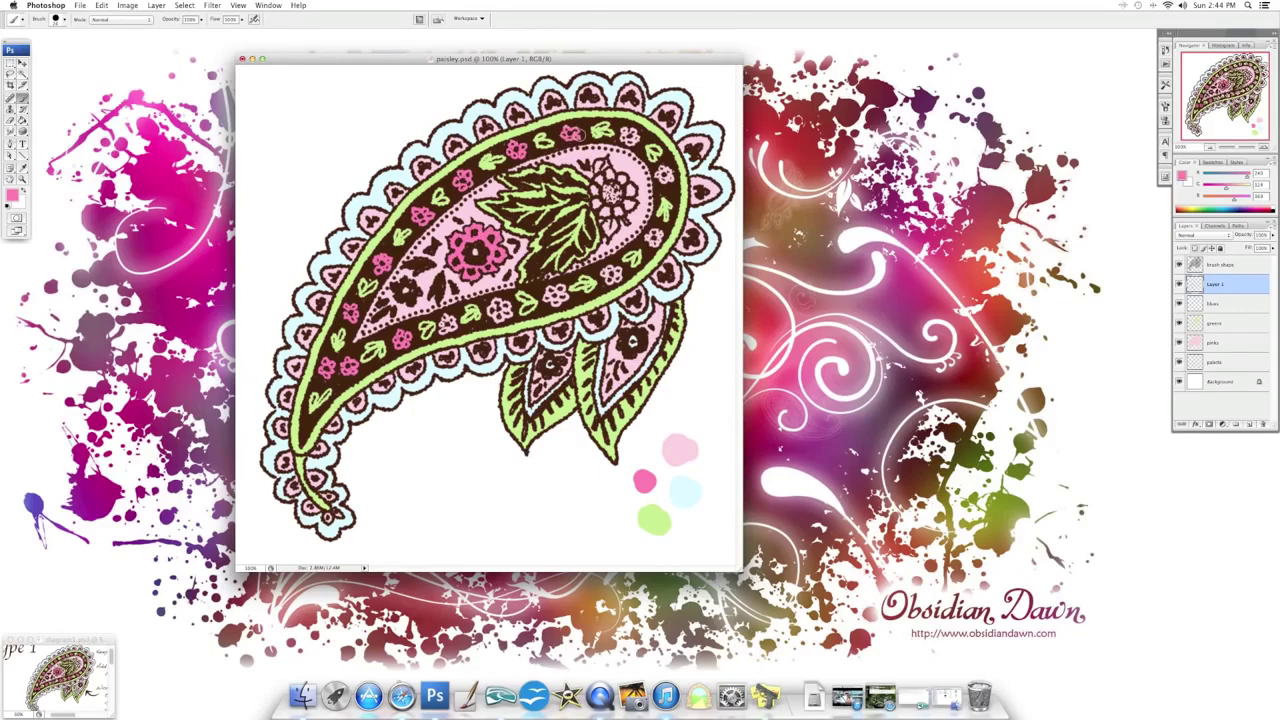
pyautogui.click(630, 136)
pyautogui.click(664, 175)
pyautogui.click(612, 273)
# With a smaller brush, paint light blue into the flower centre on the blues layer
pyautogui.click(62, 19)
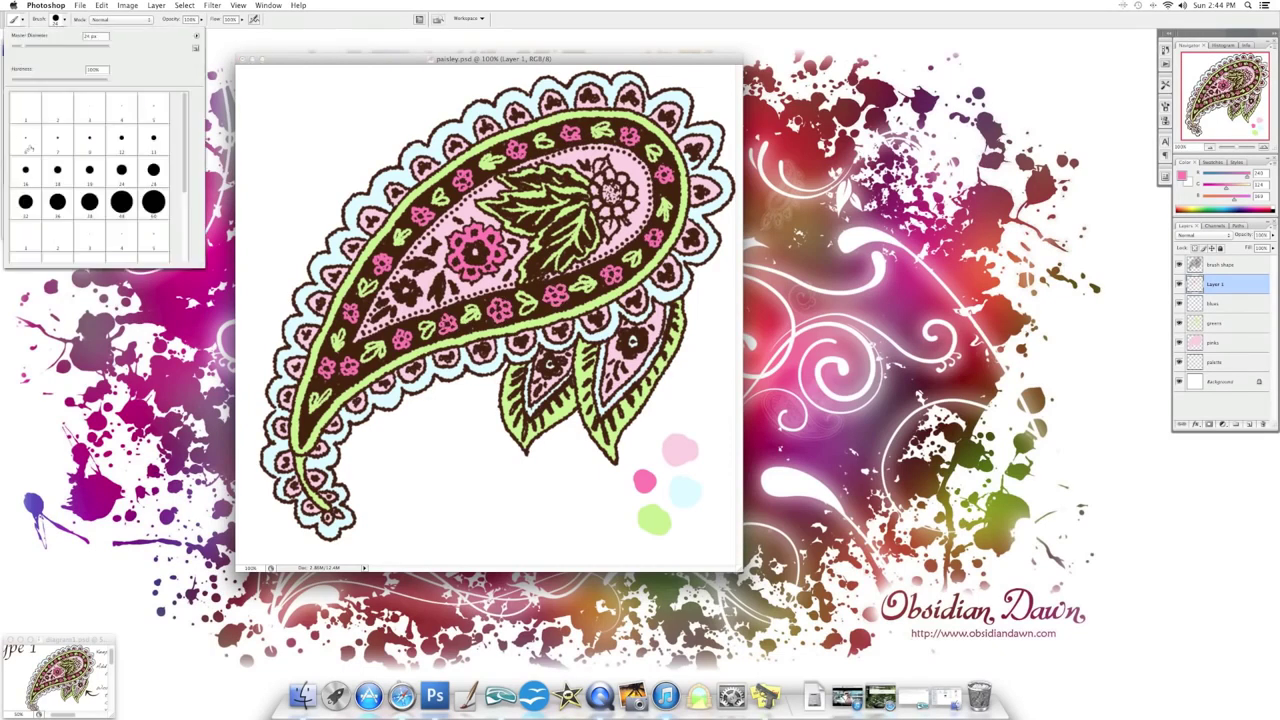
pyautogui.doubleClick(44, 137)
pyautogui.keyDown('alt'); pyautogui.click(685, 490); pyautogui.keyUp('alt')
pyautogui.hotkey('alt', '[')
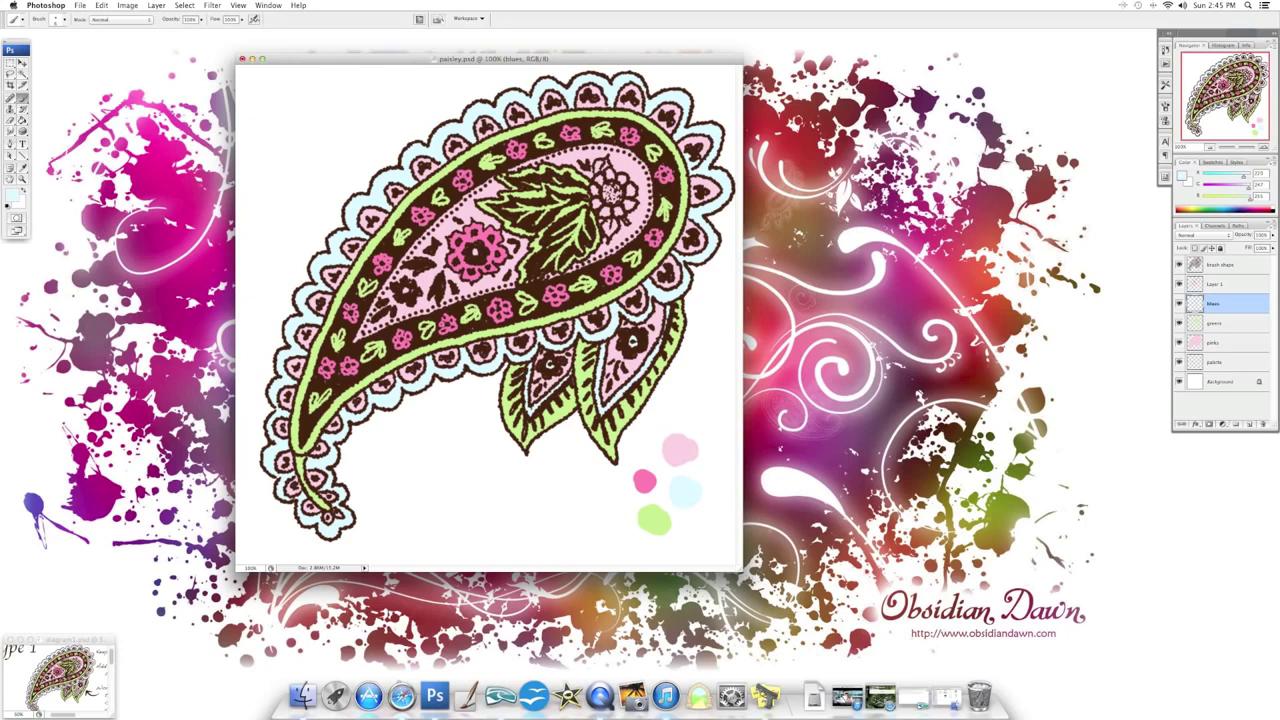
pyautogui.moveTo(600, 180)
pyautogui.mouseDown()
pyautogui.moveTo(596, 210)
pyautogui.moveTo(631, 190)
pyautogui.mouseUp()
pyautogui.keyDown('alt'); pyautogui.click(654, 518); pyautogui.keyUp('alt')
pyautogui.hotkey('alt', '[')
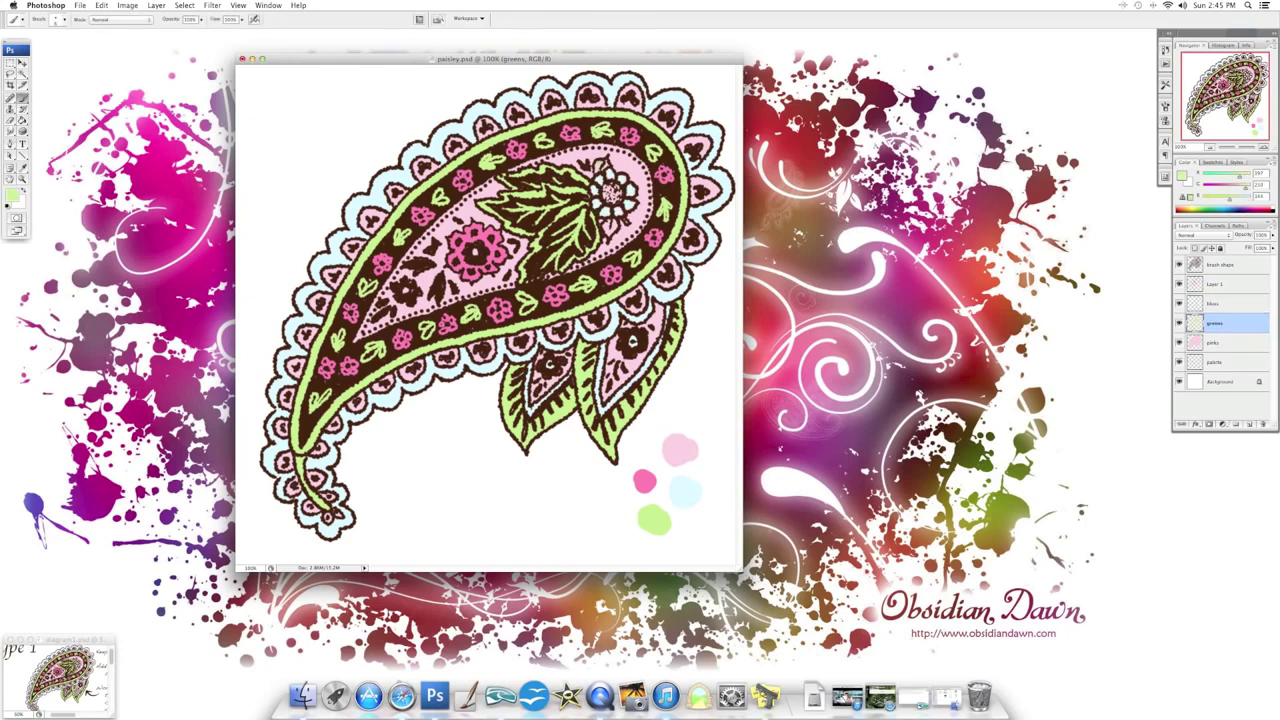
pyautogui.keyDown('alt'); pyautogui.click(685, 490); pyautogui.keyUp('alt')
pyautogui.hotkey('alt', ']')
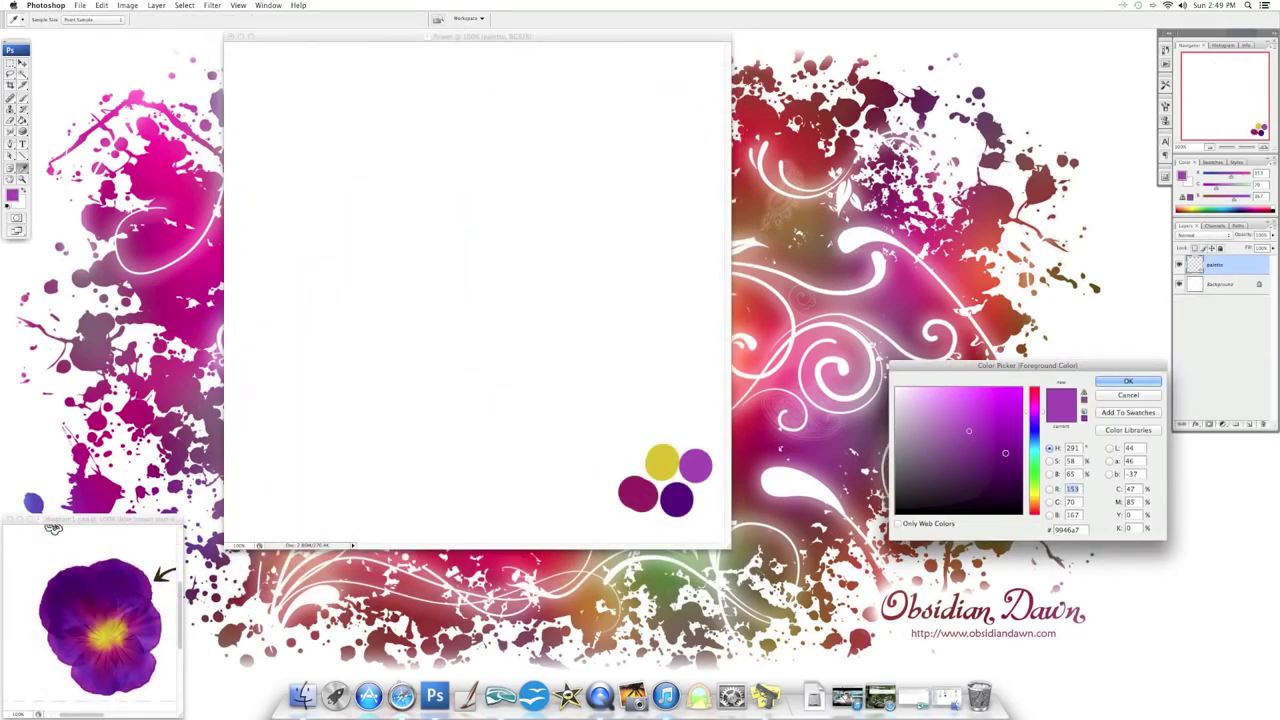
# Choose pure black in the Color Picker and add an empty Layer 1 above the palette dots
pyautogui.moveTo(952, 485); pyautogui.dragTo(897, 516)
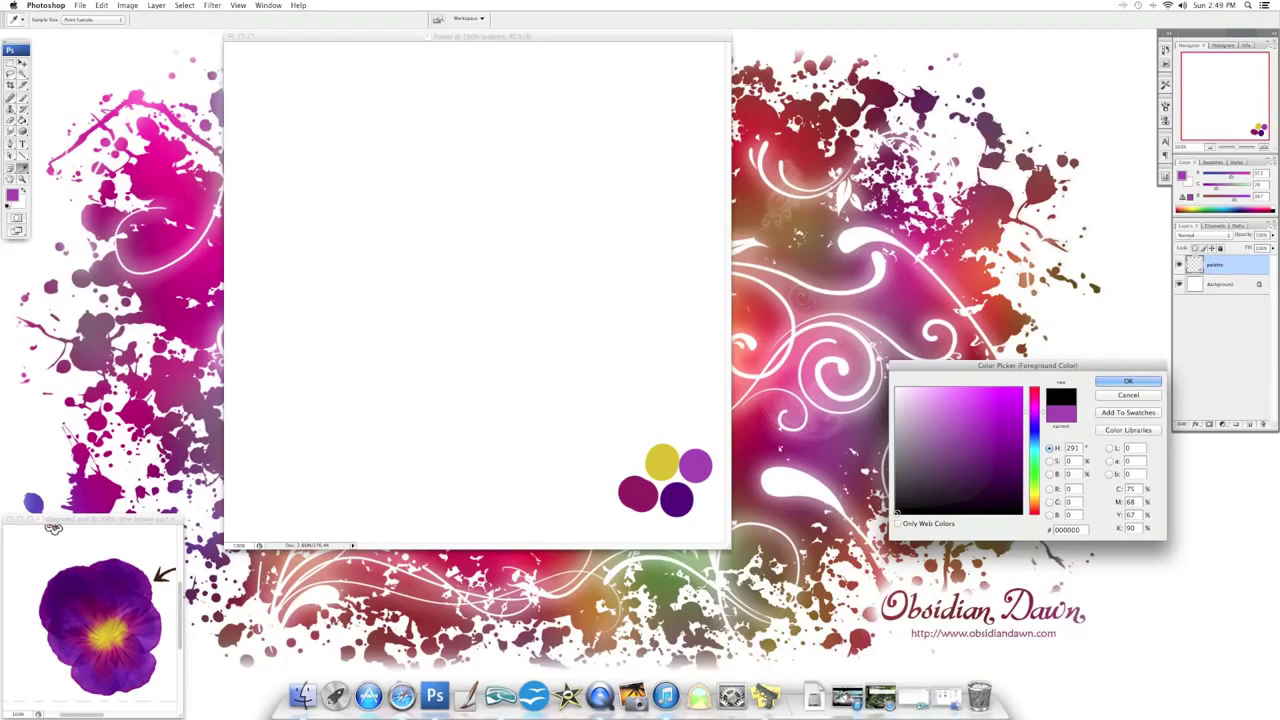
pyautogui.click(1132, 382)
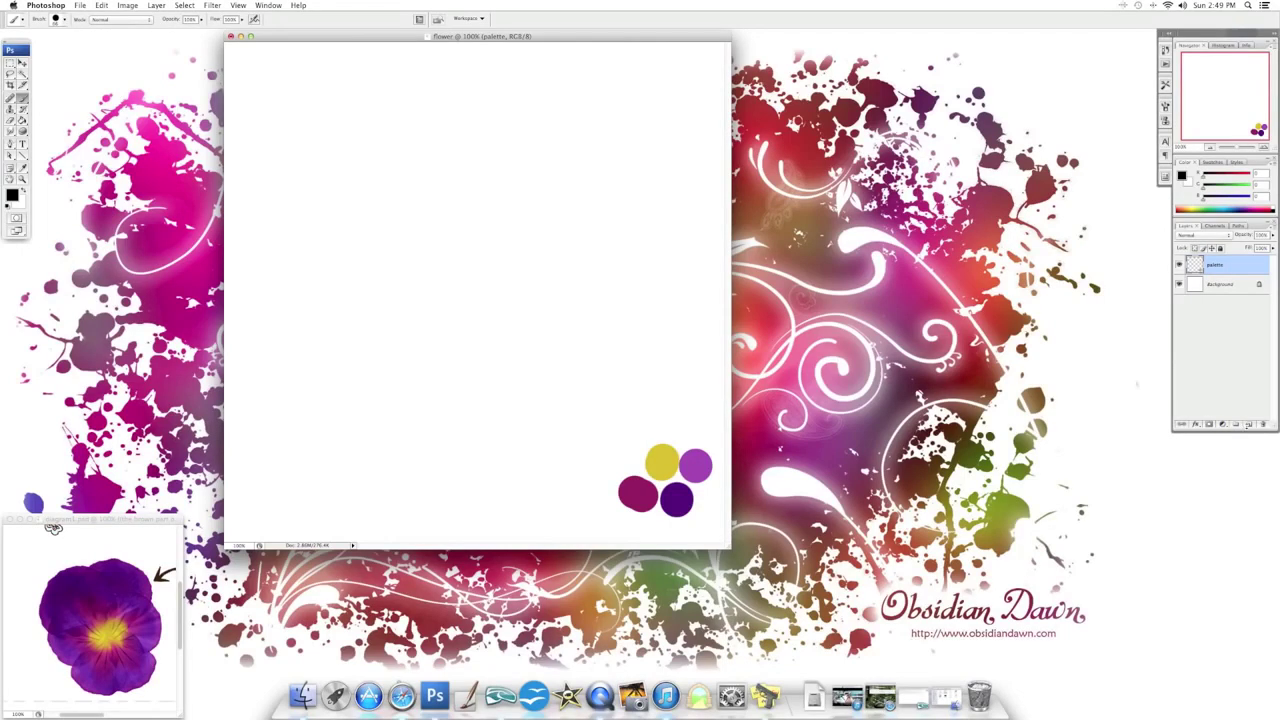
pyautogui.click(1249, 425)
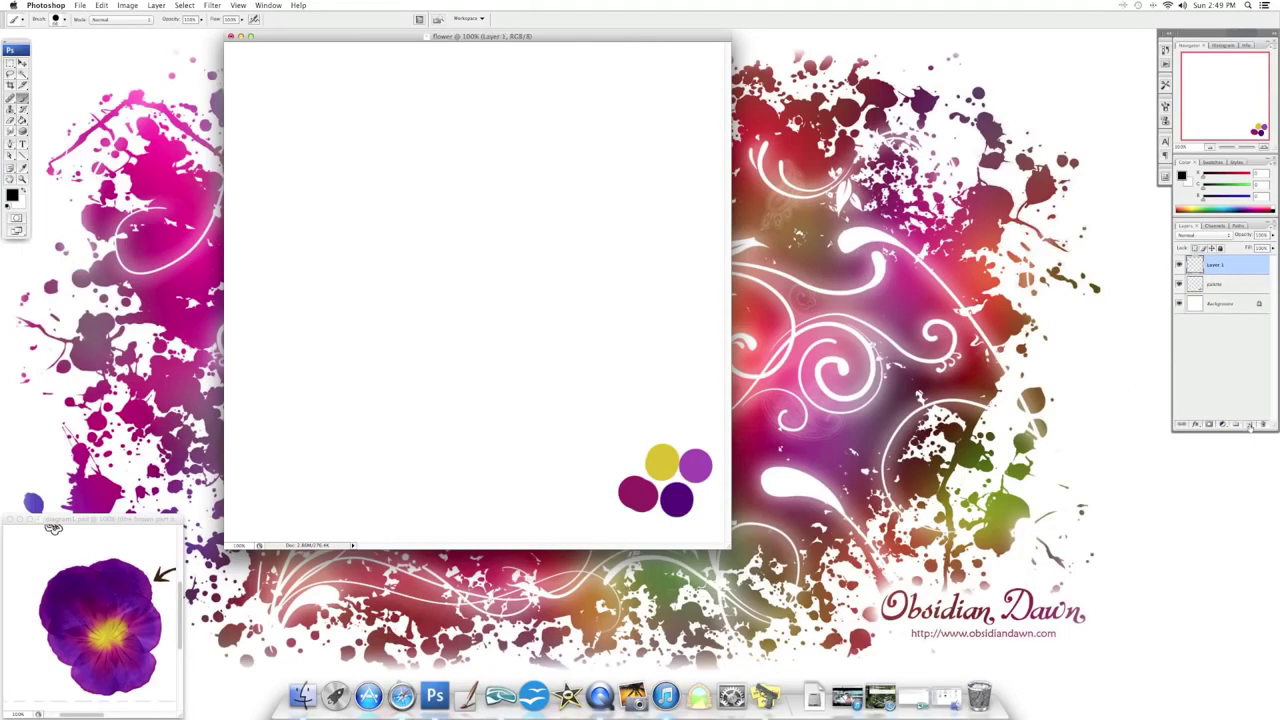
# Rename the new layer to 'outline' through Layer Properties
pyautogui.rightClick(1232, 265)
pyautogui.click(1245, 271)
pyautogui.write('outline')
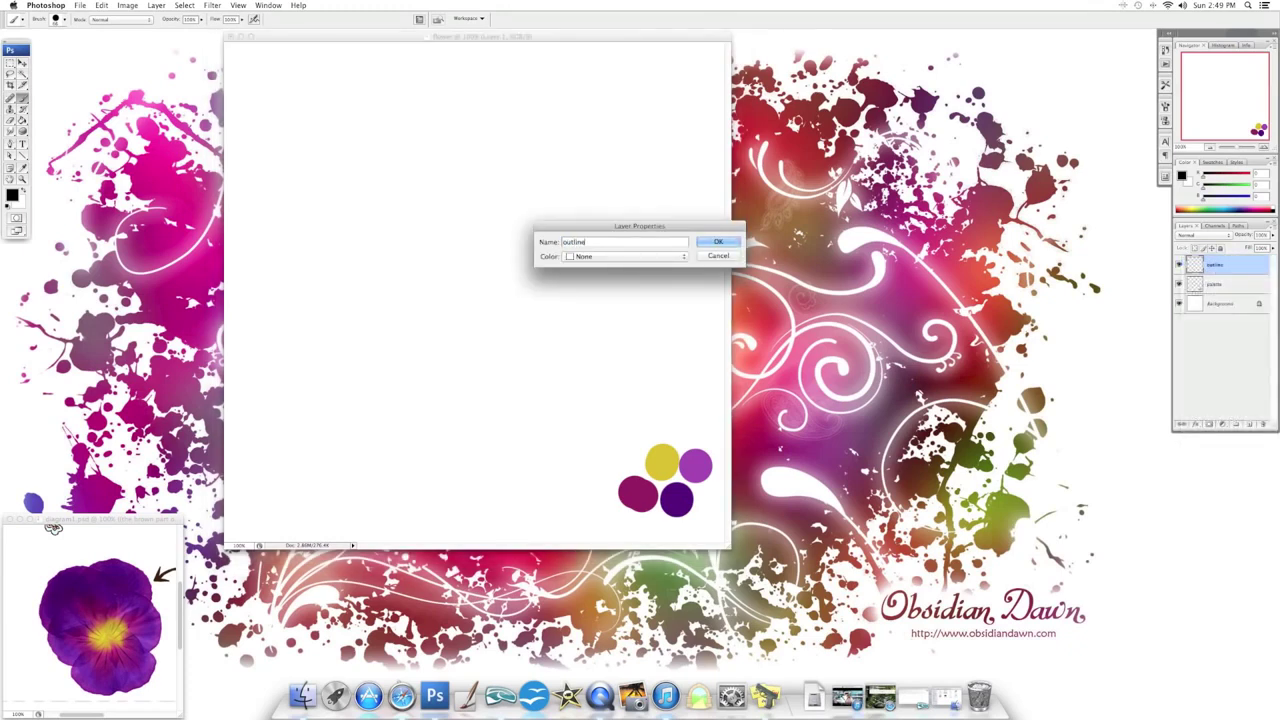
pyautogui.press('Return')
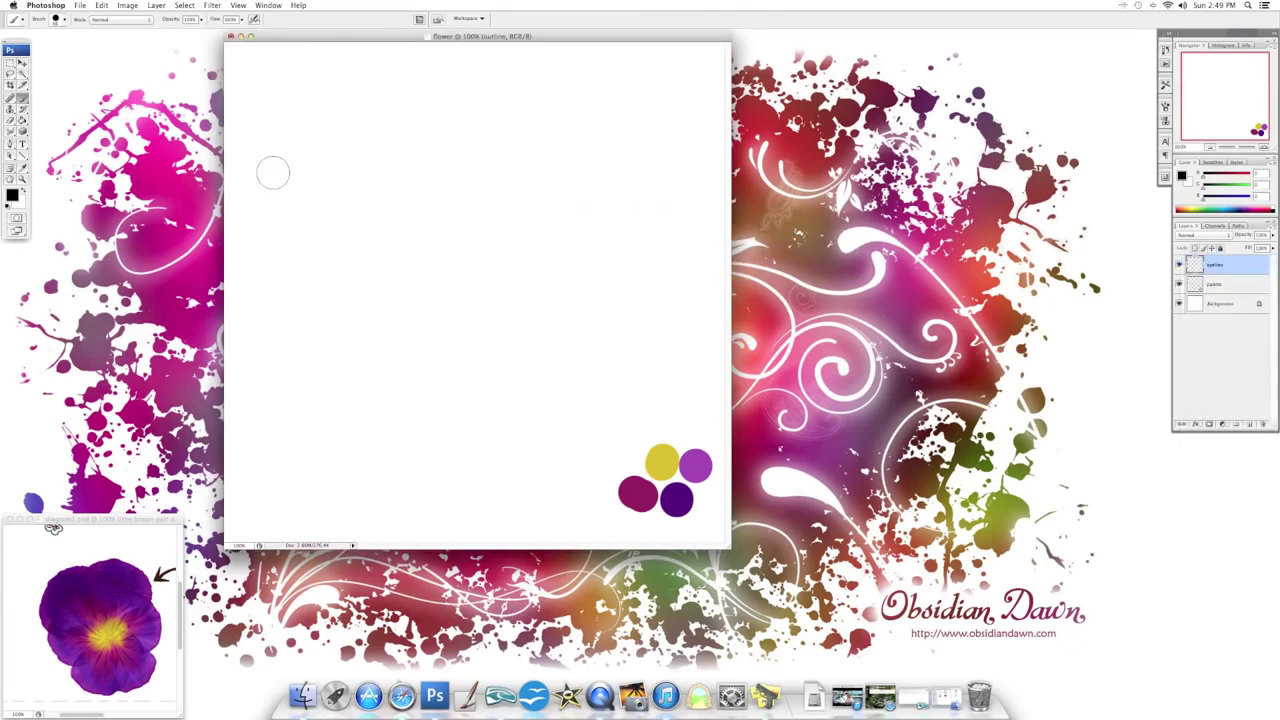
# Replace the brushes with the SS-pressed-flowers-garden set and select the pansy outline brush
pyautogui.click(62, 20)
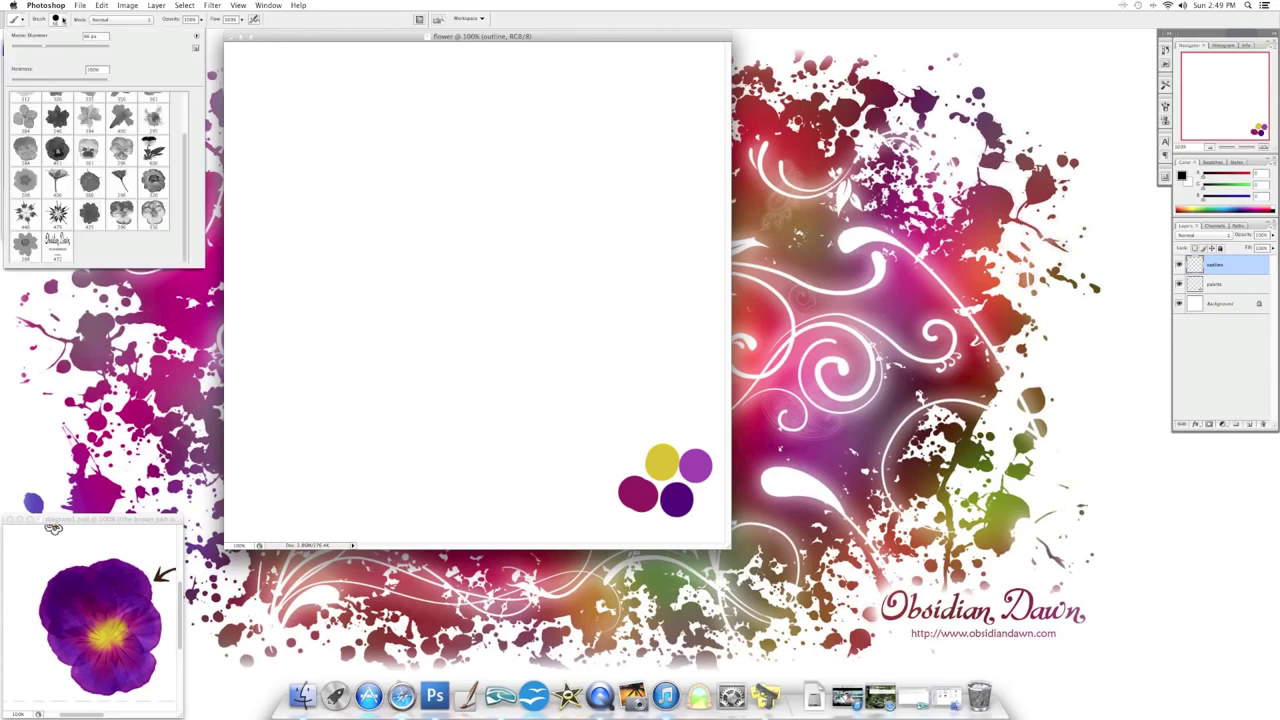
pyautogui.click(195, 37)
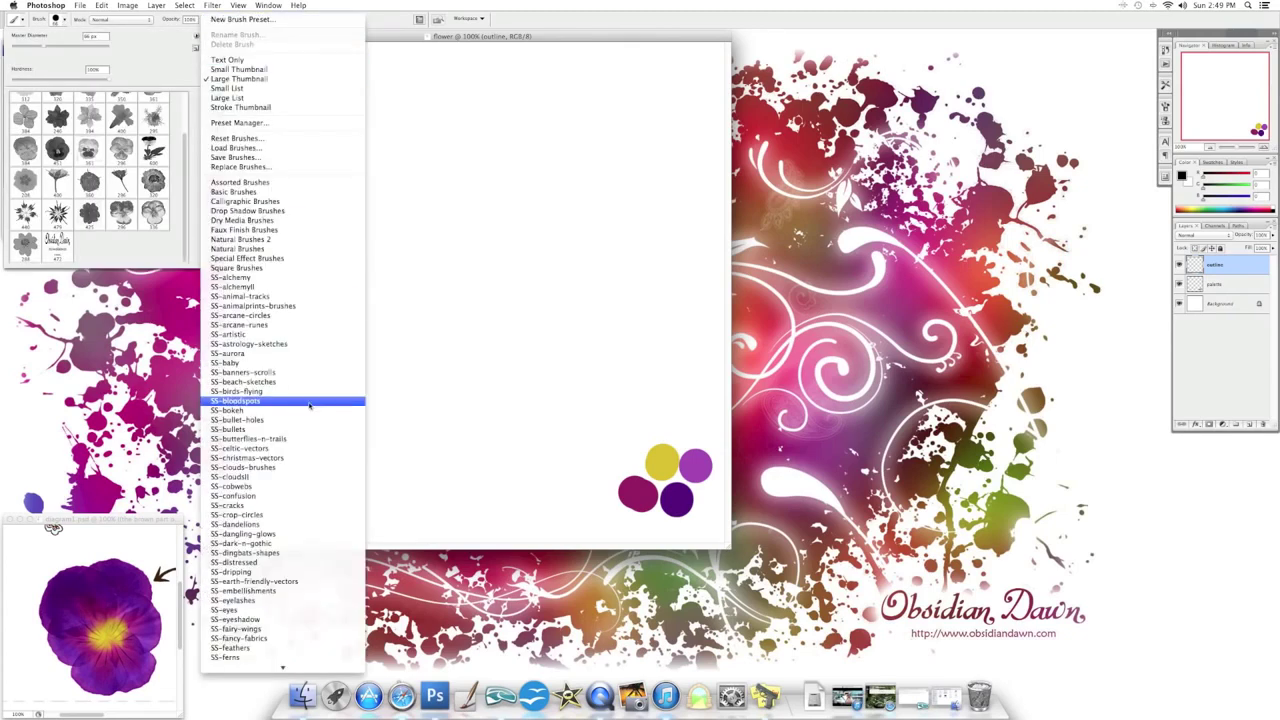
pyautogui.scroll(-2, 288, 502)
pyautogui.scroll(-5, 288, 502)
pyautogui.scroll(-5, 288, 502)
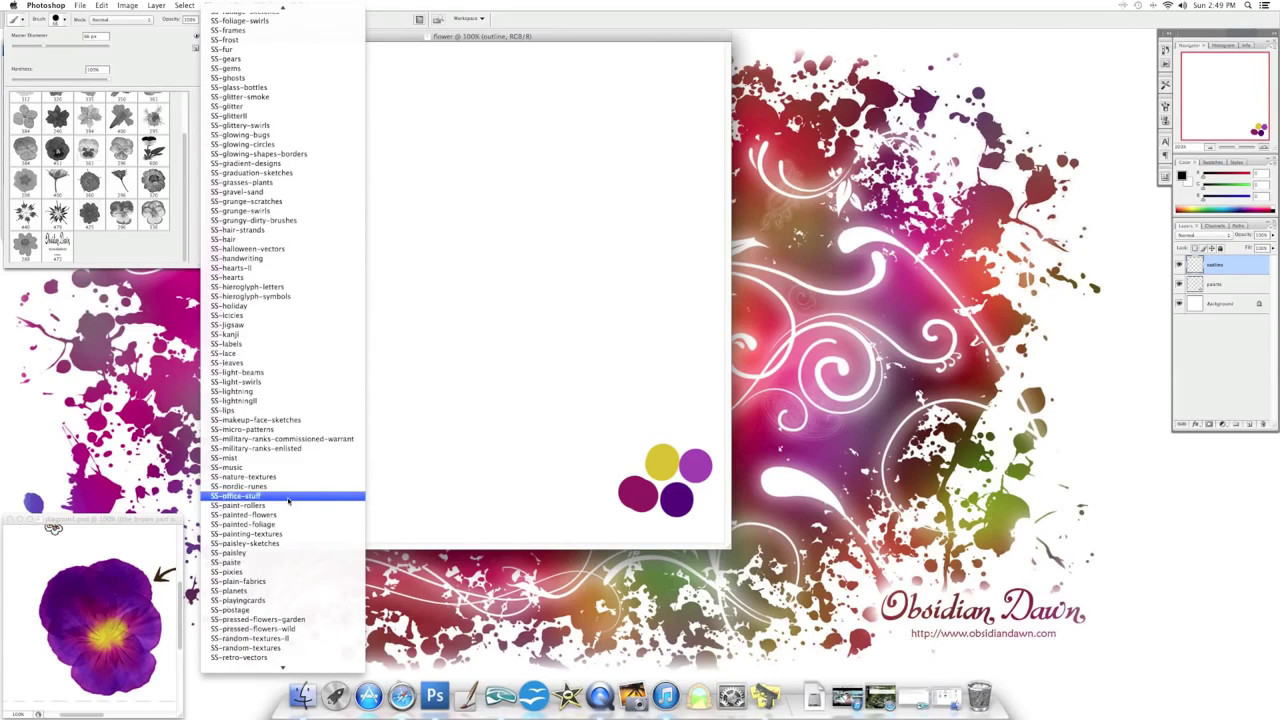
pyautogui.scroll(-5, 278, 597)
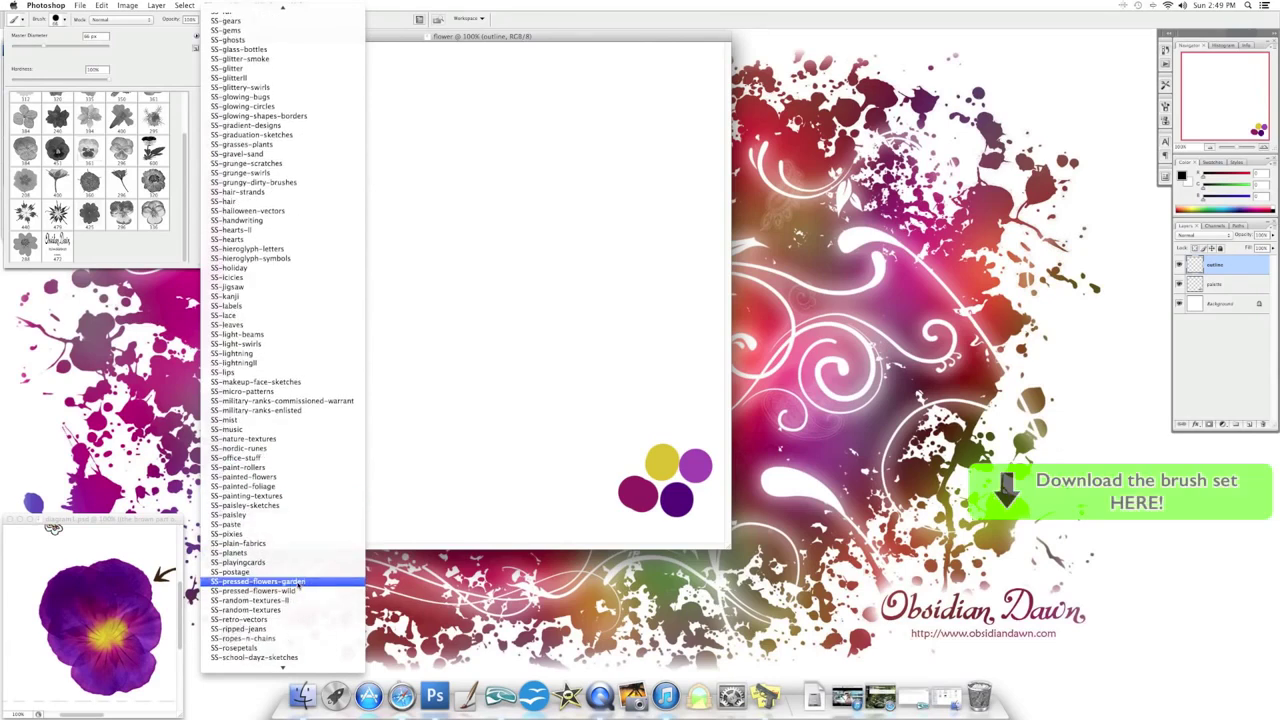
pyautogui.click(292, 582)
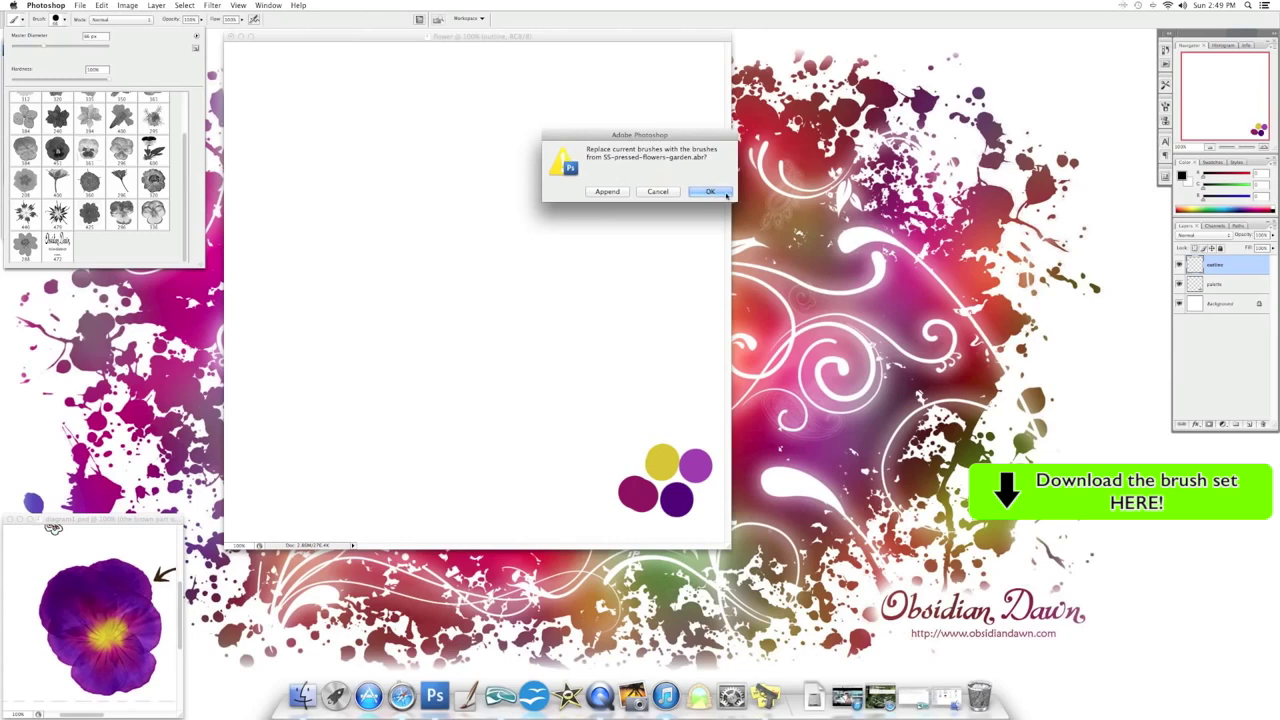
pyautogui.click(715, 193)
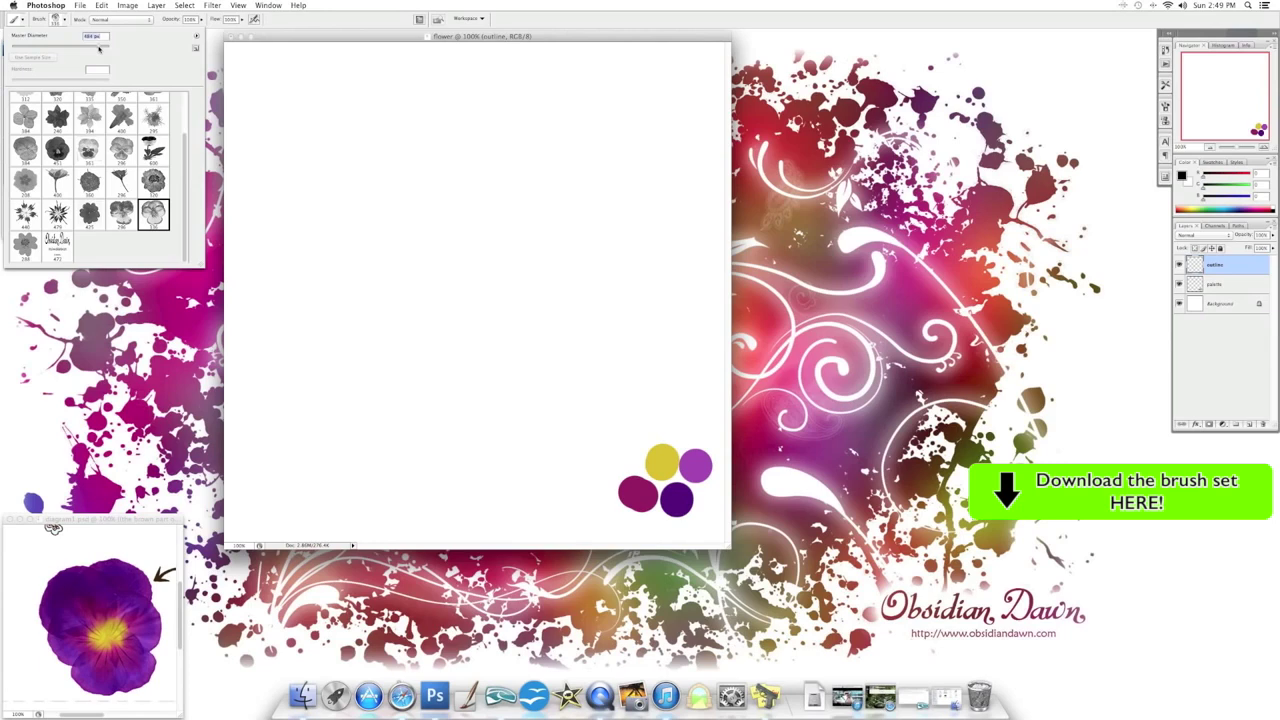
pyautogui.click(153, 212)
pyautogui.press('Return')
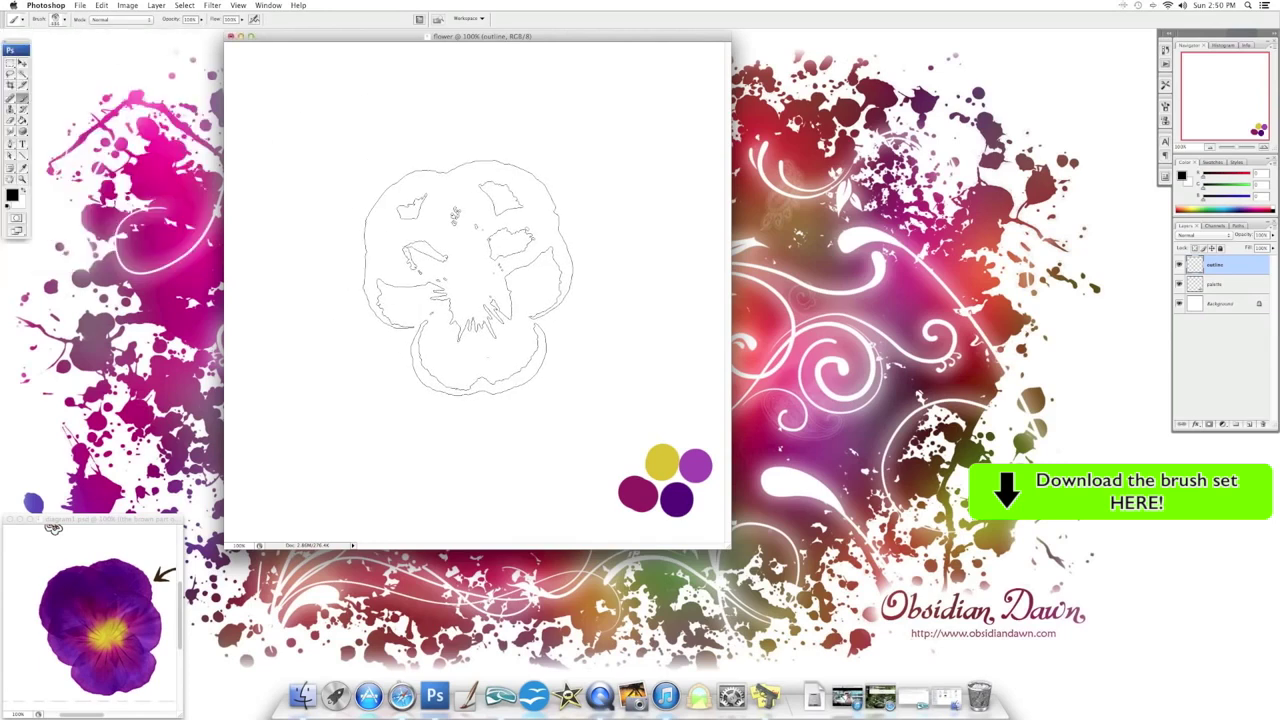
# Stamp the pansy at the canvas centre, then paint and delete a purple test-stroke layer
pyautogui.click(482, 272)
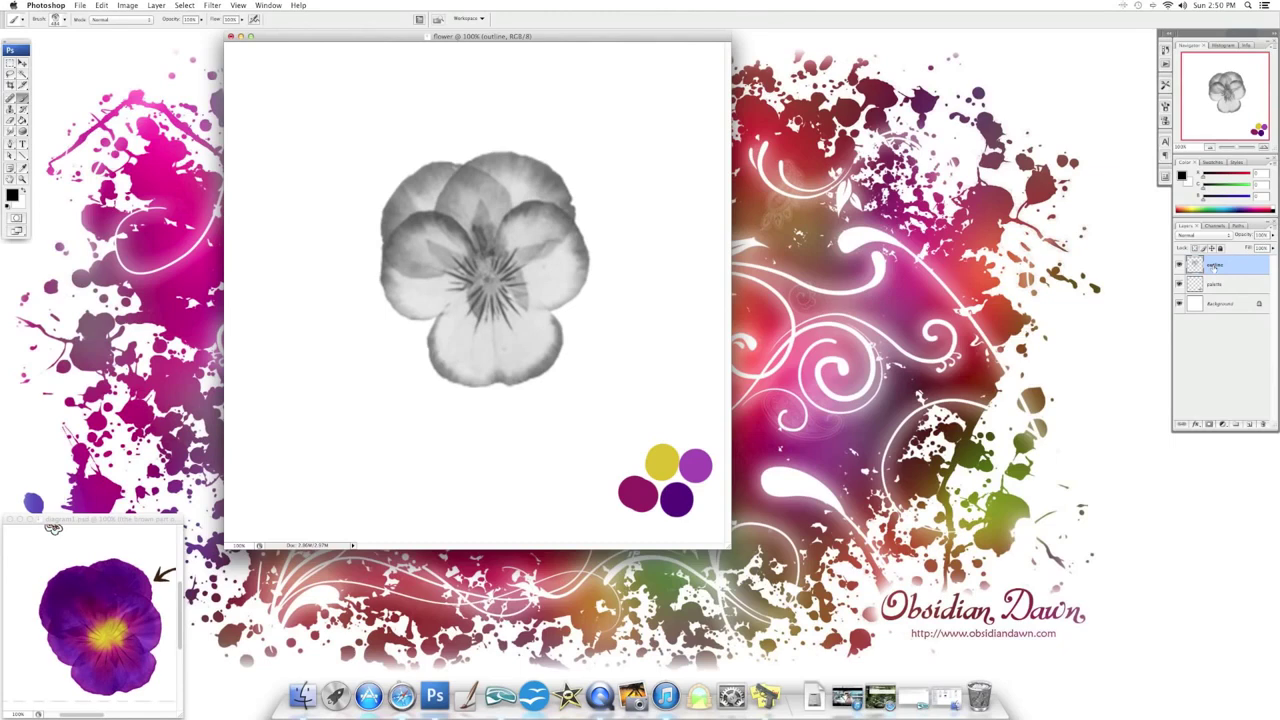
pyautogui.hotkey('ctrl', 'shift', 'alt', 'n')
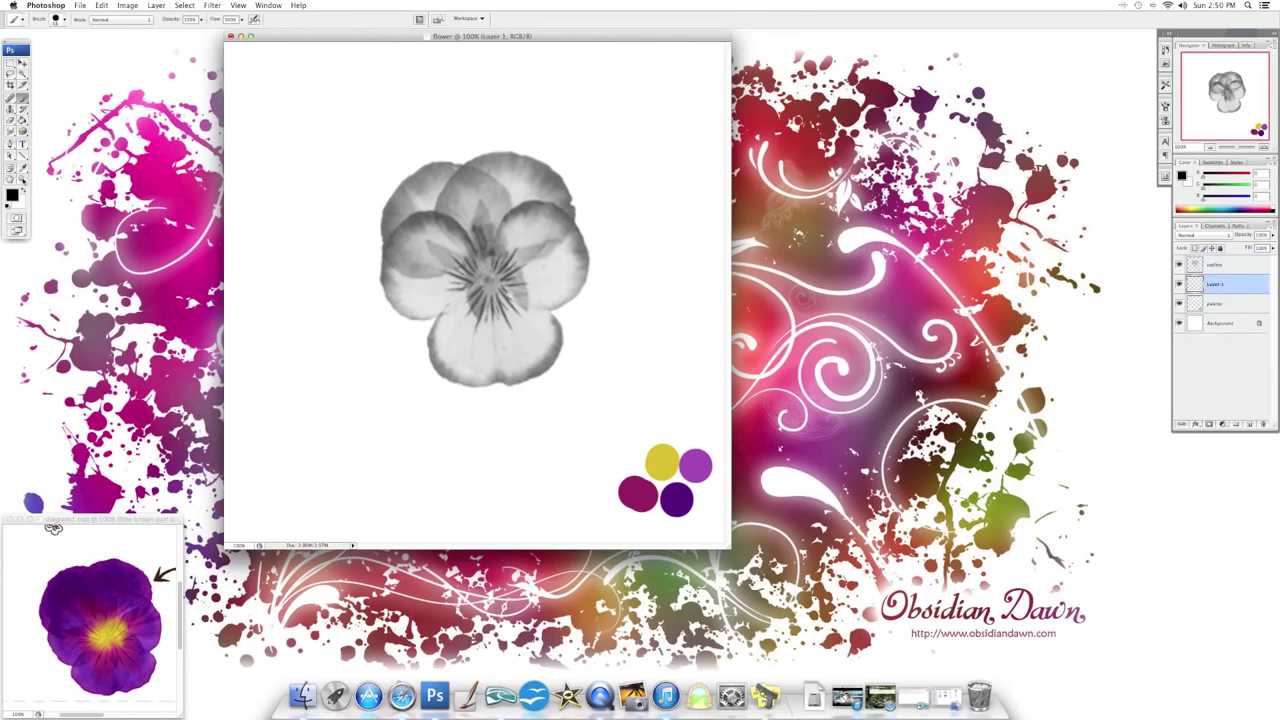
pyautogui.click(12, 196)
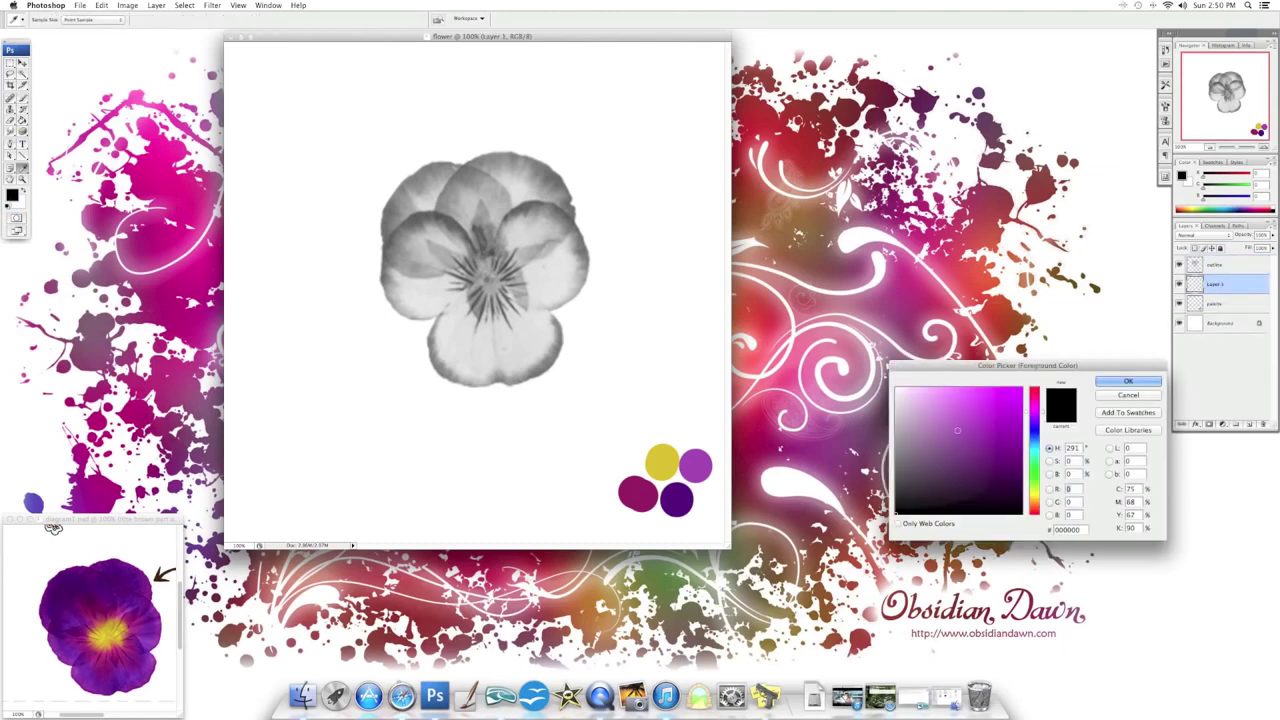
pyautogui.press('Return')
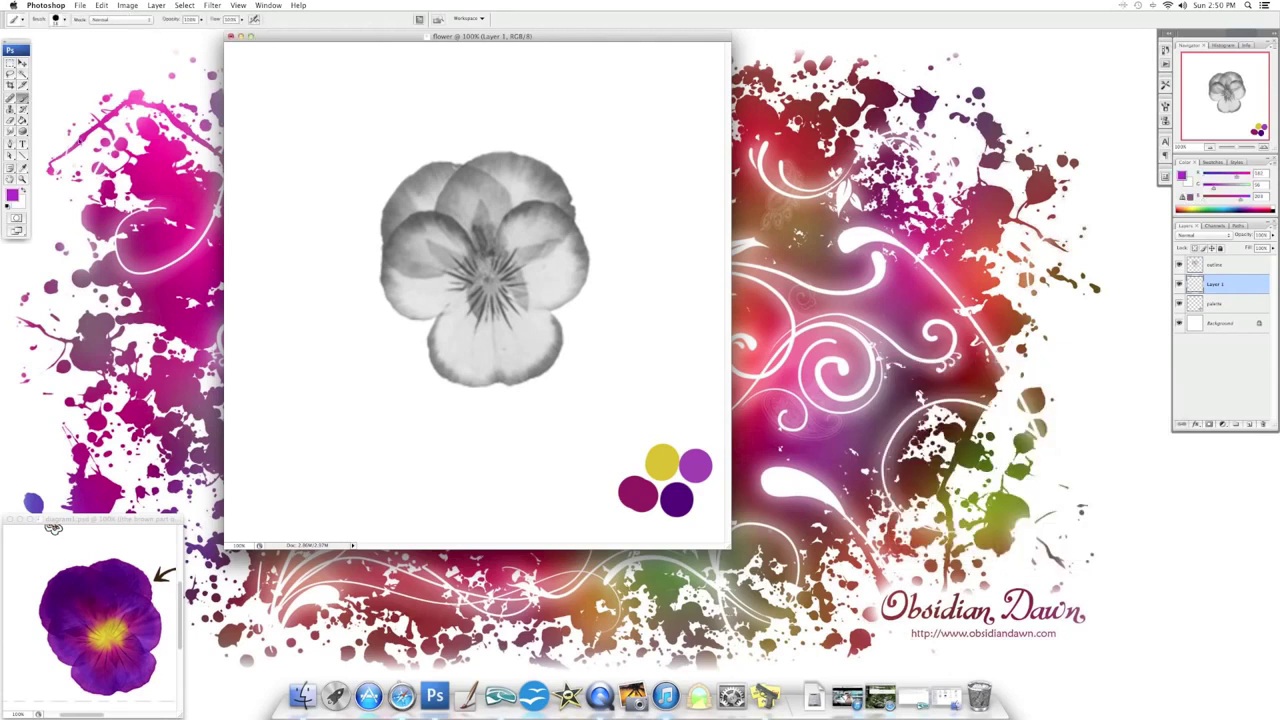
pyautogui.moveTo(289, 292); pyautogui.dragTo(663, 213)
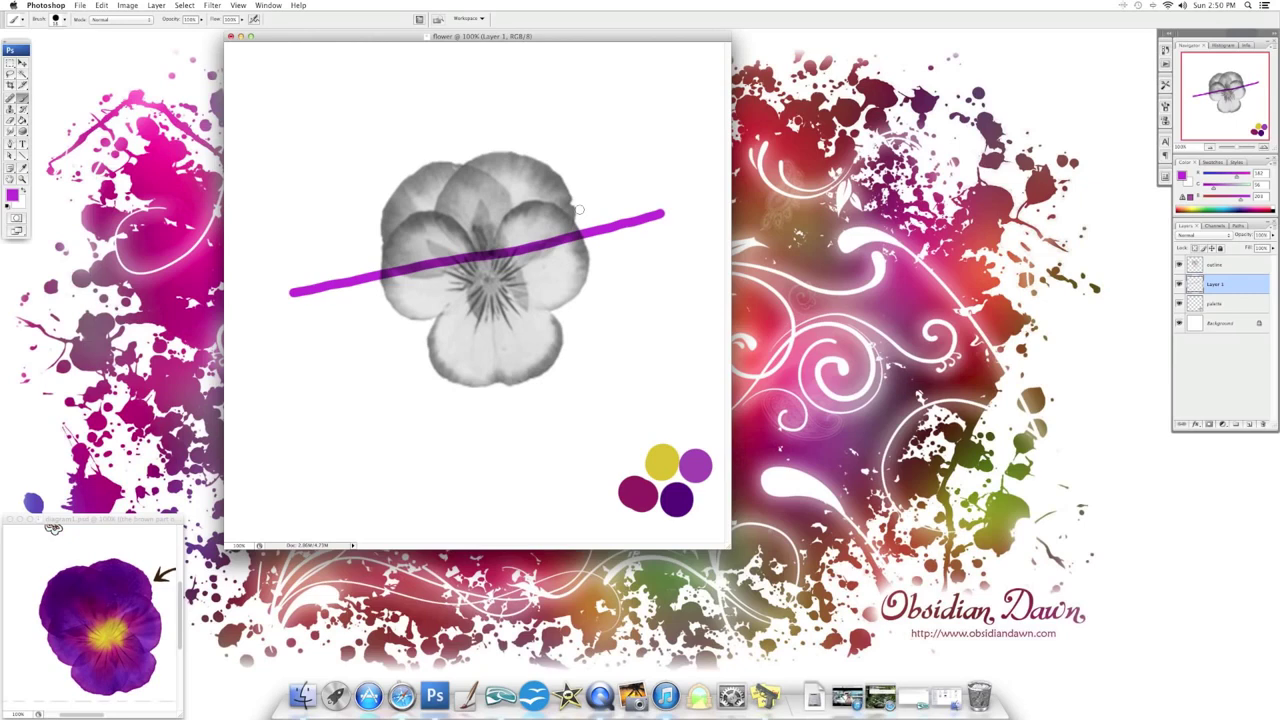
pyautogui.rightClick(1223, 284)
pyautogui.click(1221, 313)
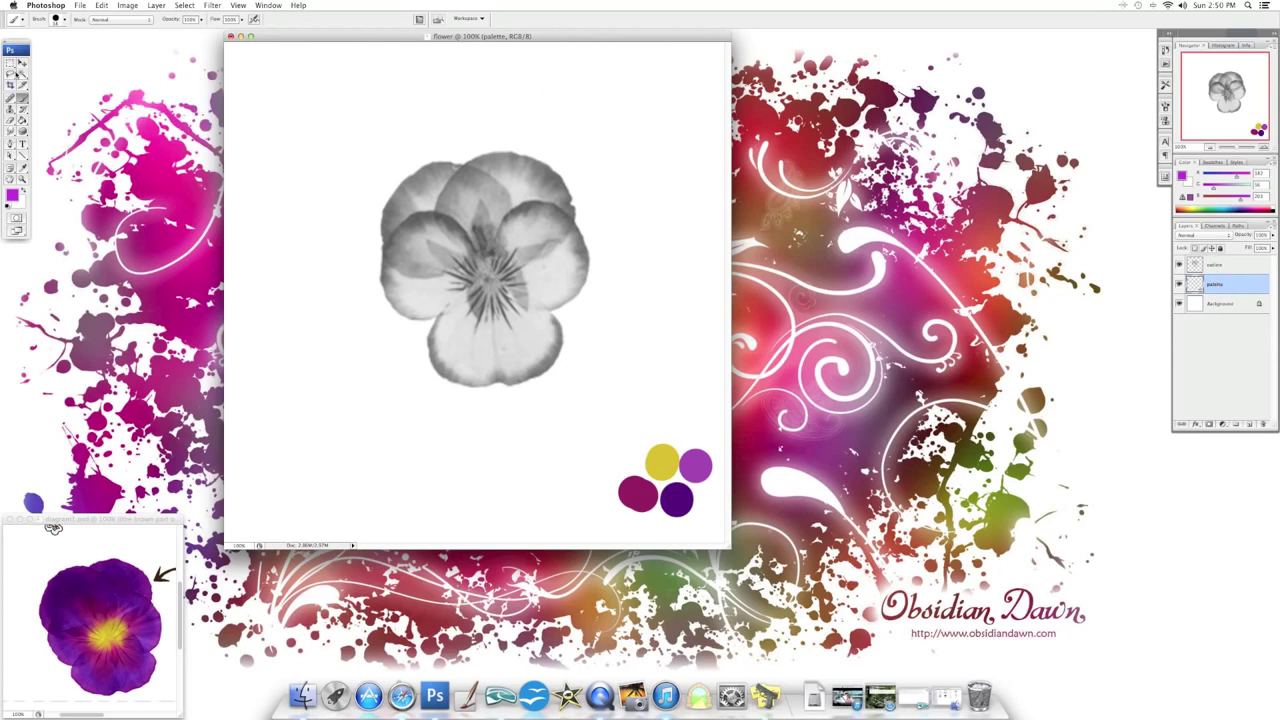
pyautogui.click(22, 75)
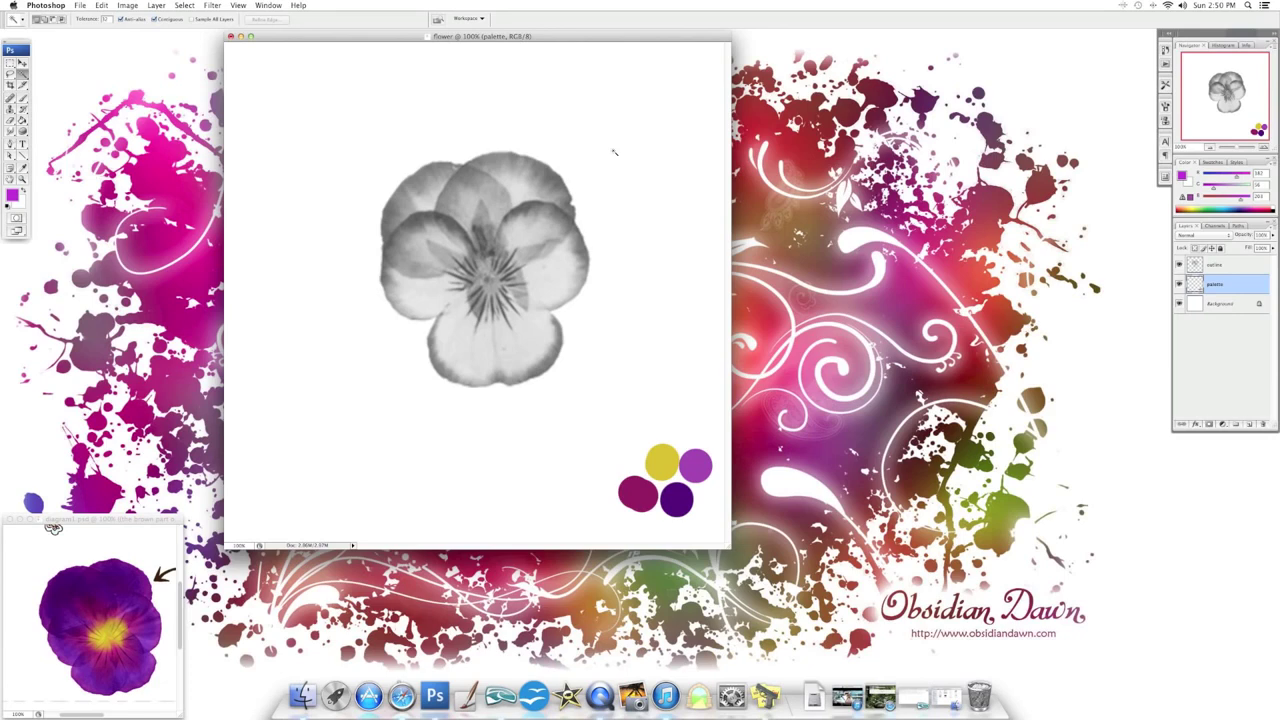
# On the outline layer, wand-select the white background and invert the selection onto the pansy
pyautogui.click(1226, 266)
pyautogui.click(496, 118)
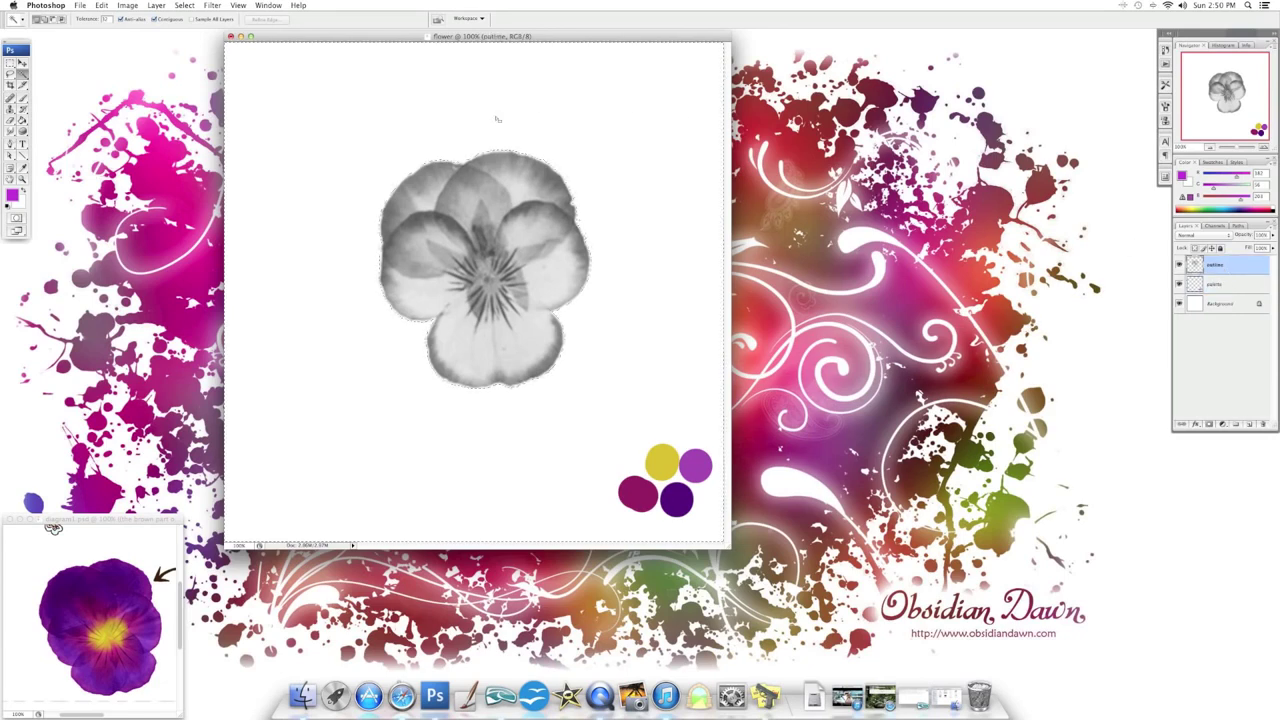
pyautogui.click(184, 5)
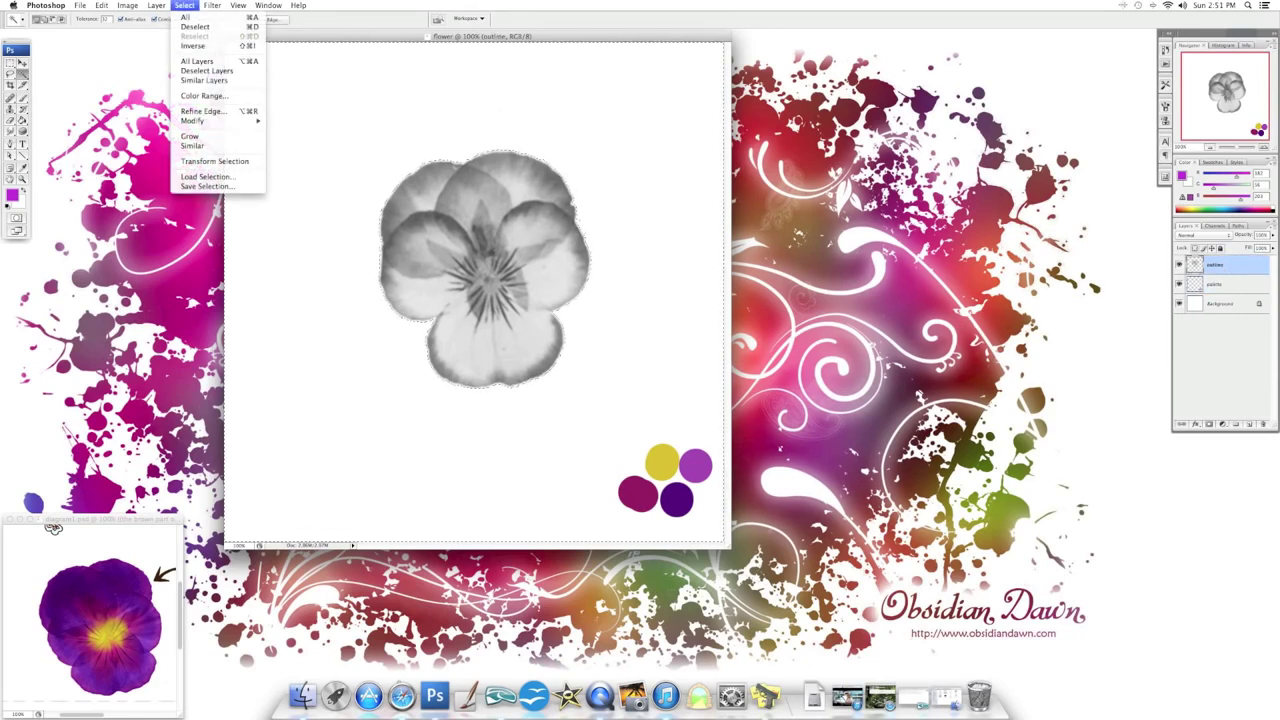
pyautogui.click(192, 46)
pyautogui.press('z')
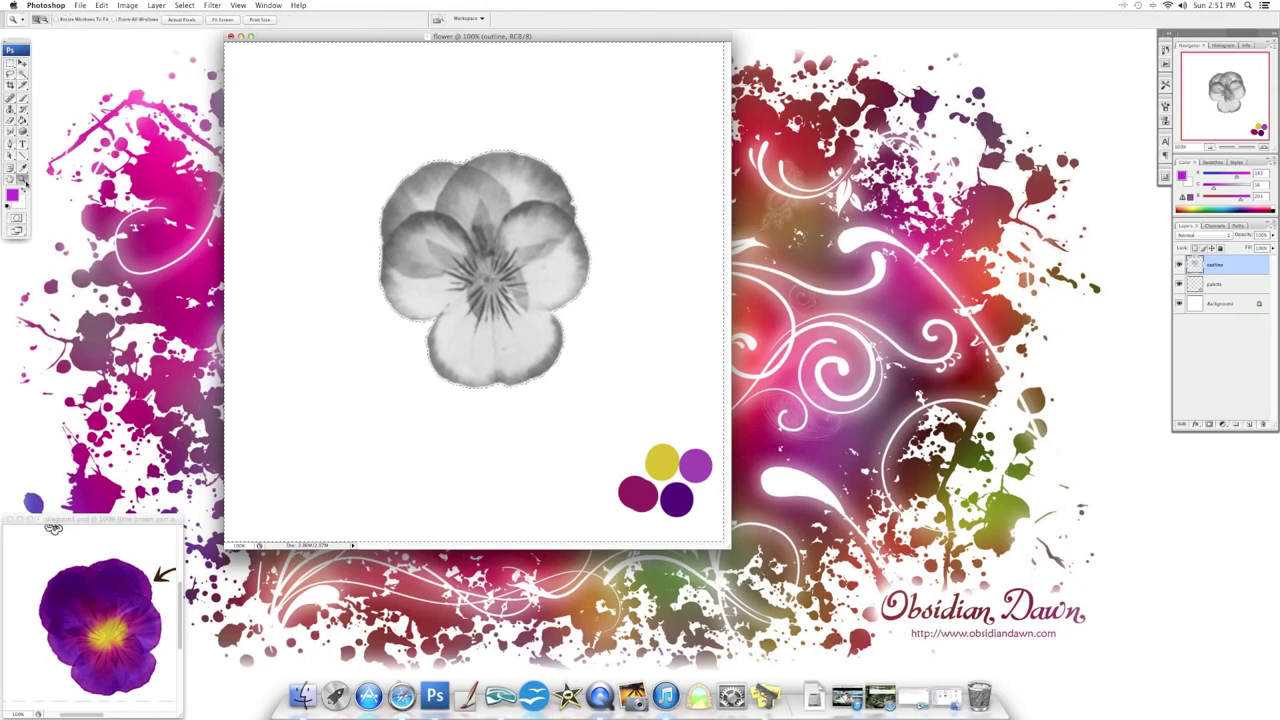
pyautogui.click(447, 175)
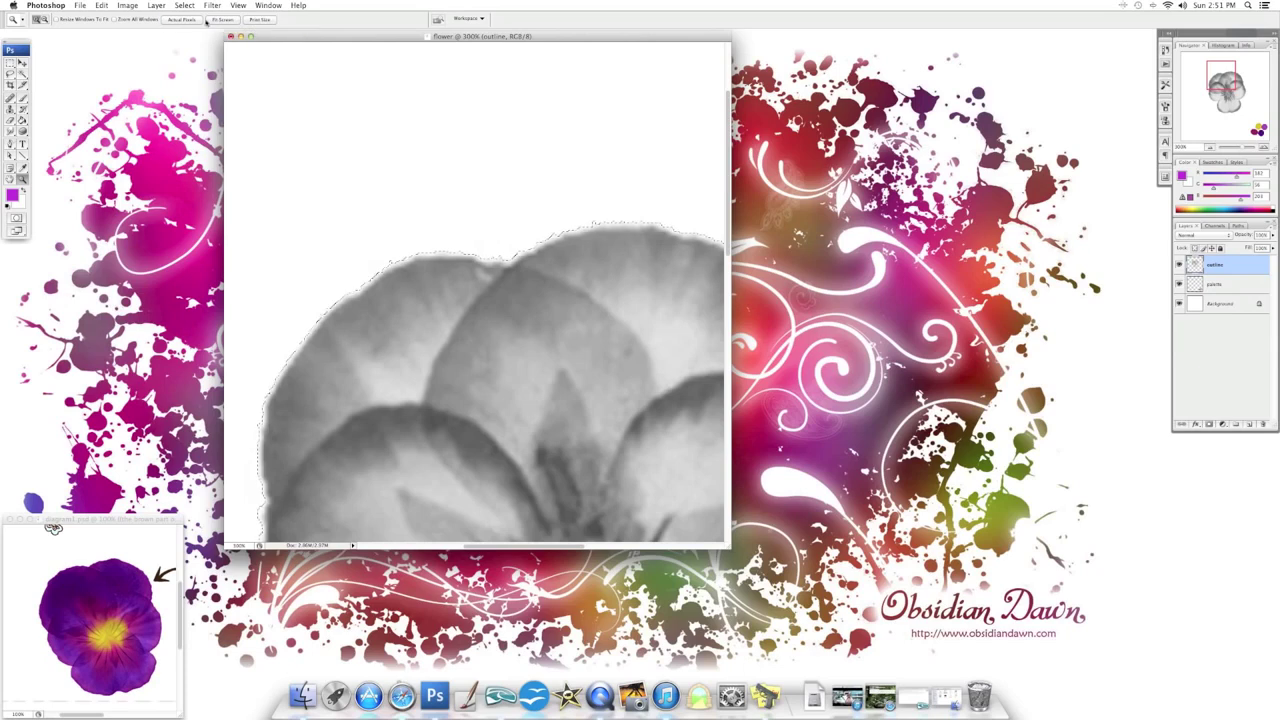
pyautogui.click(167, 20)
# Expand the pansy selection outward three times with Select > Modify > Expand
pyautogui.click(184, 5)
pyautogui.moveTo(192, 120)
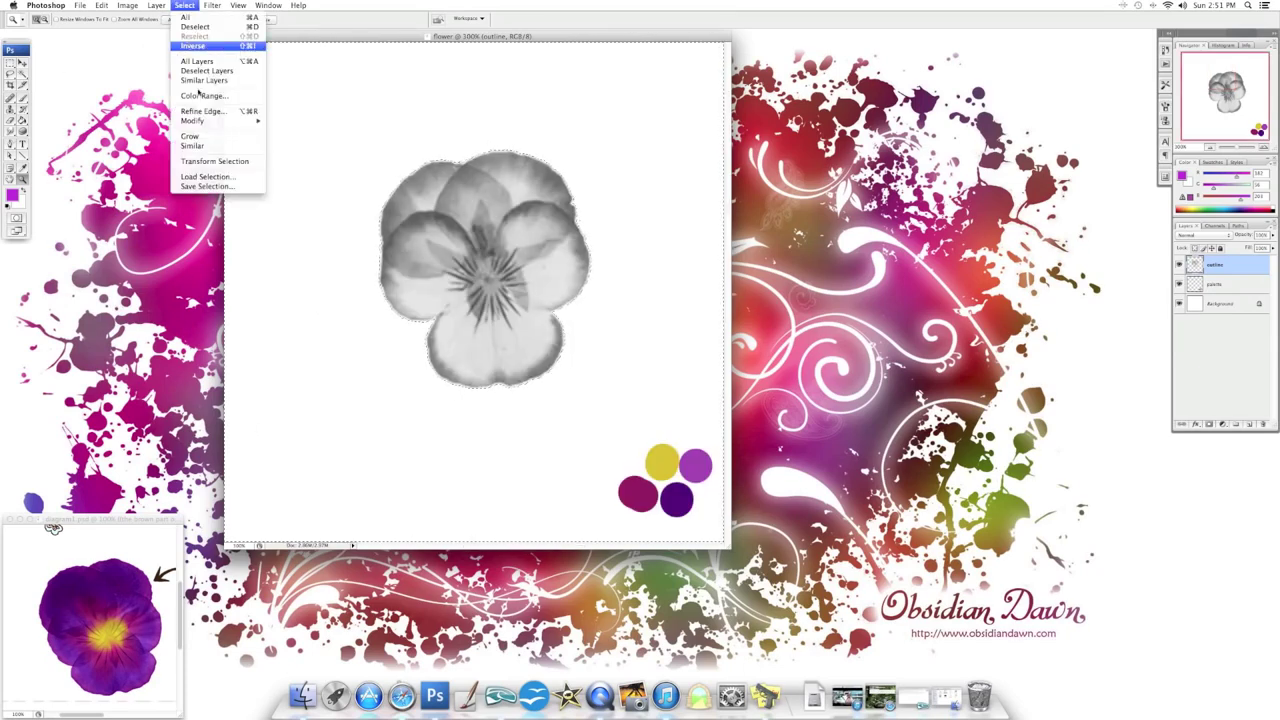
pyautogui.click(289, 139)
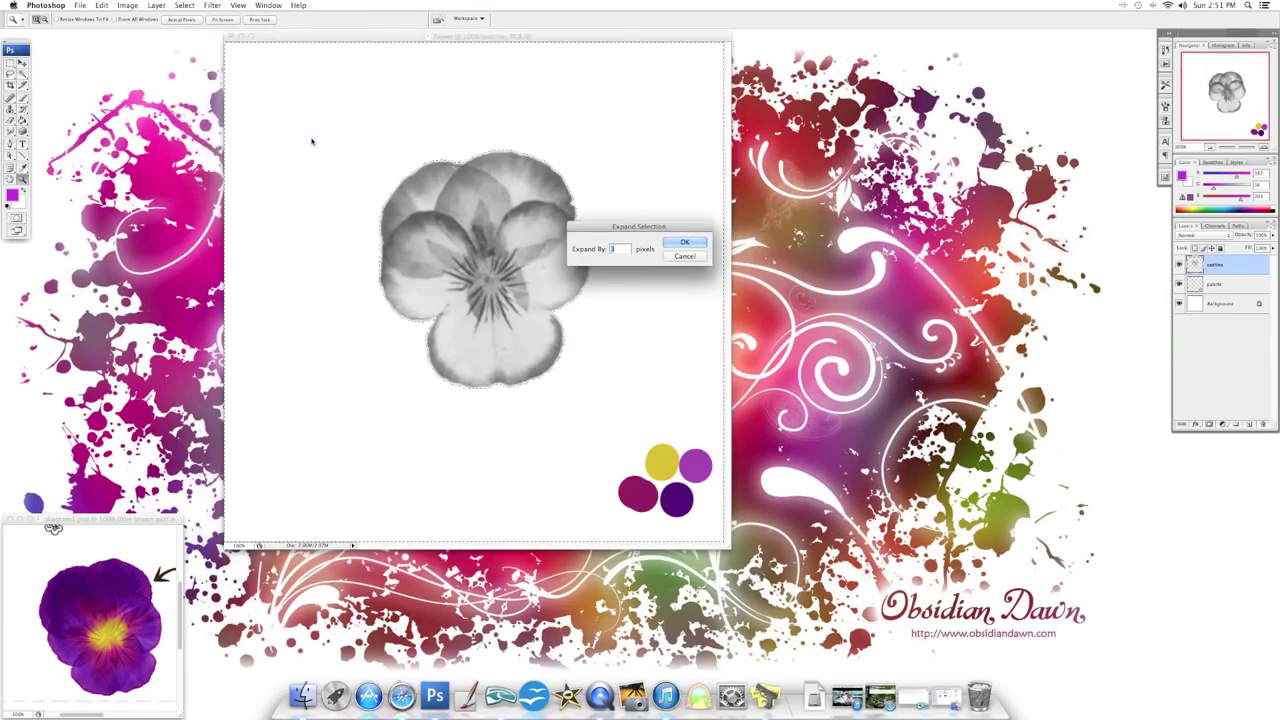
pyautogui.click(689, 242)
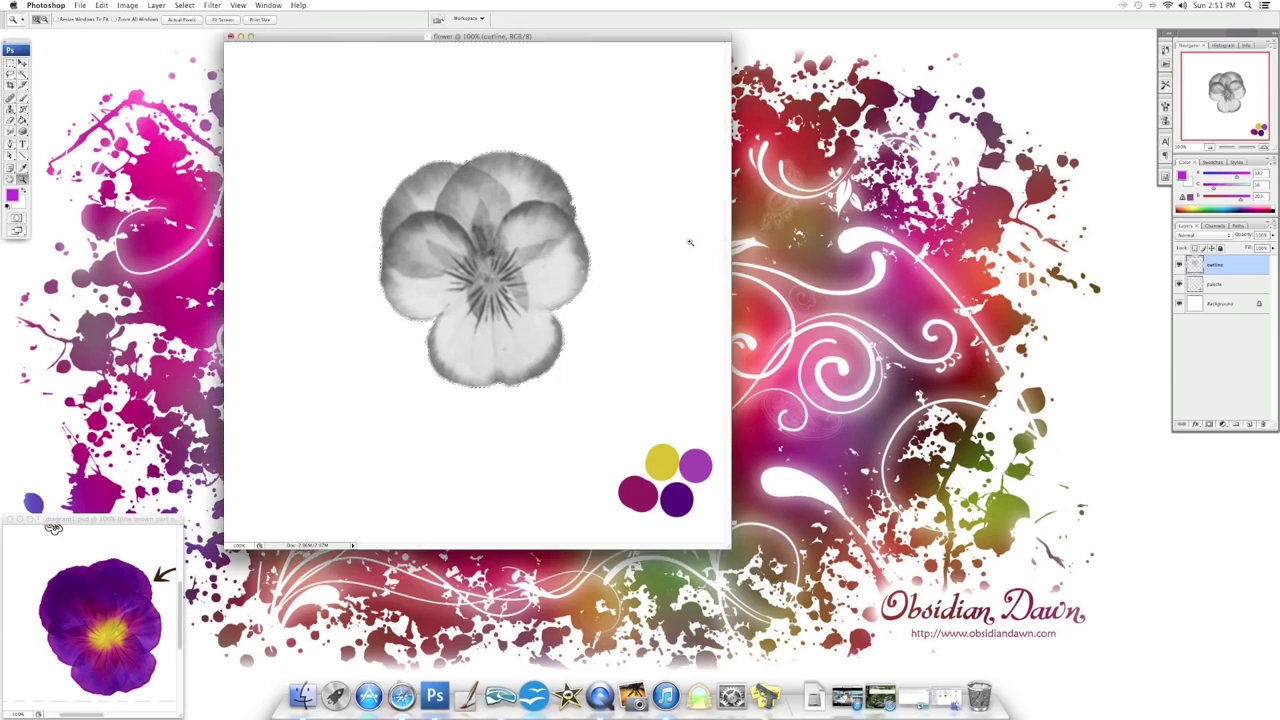
pyautogui.click(184, 5)
pyautogui.click(300, 140)
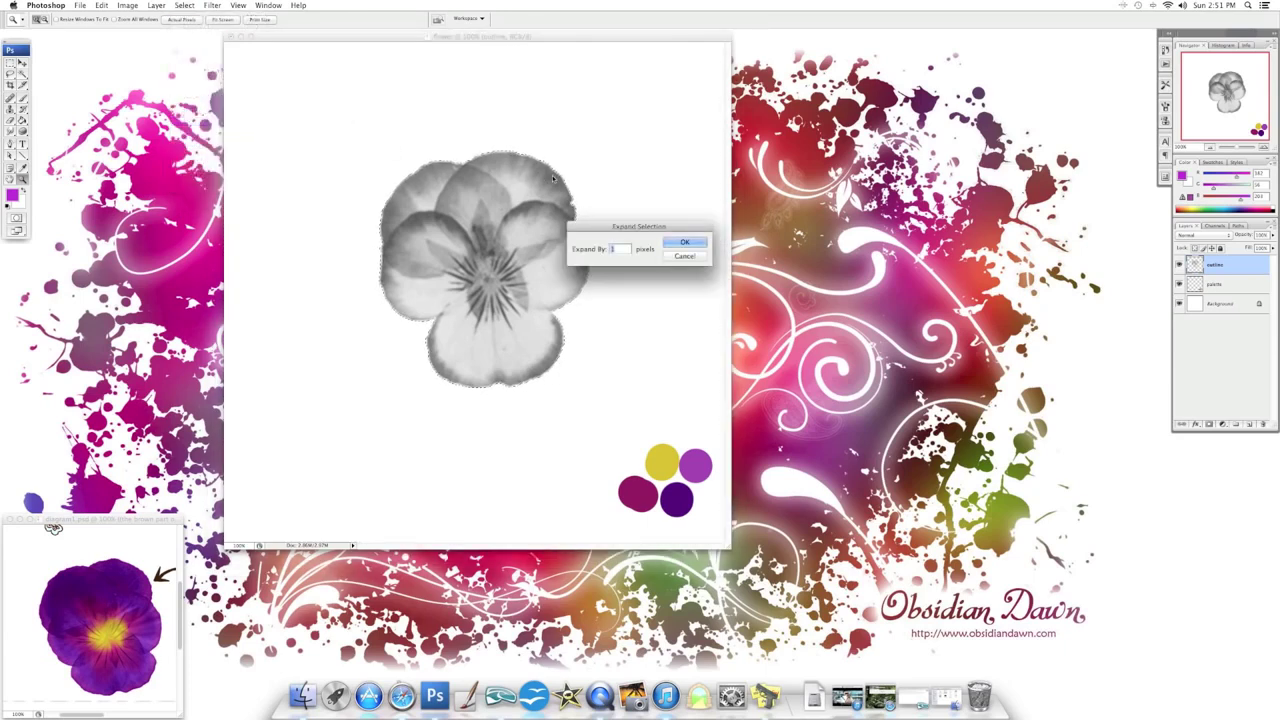
pyautogui.press('Return')
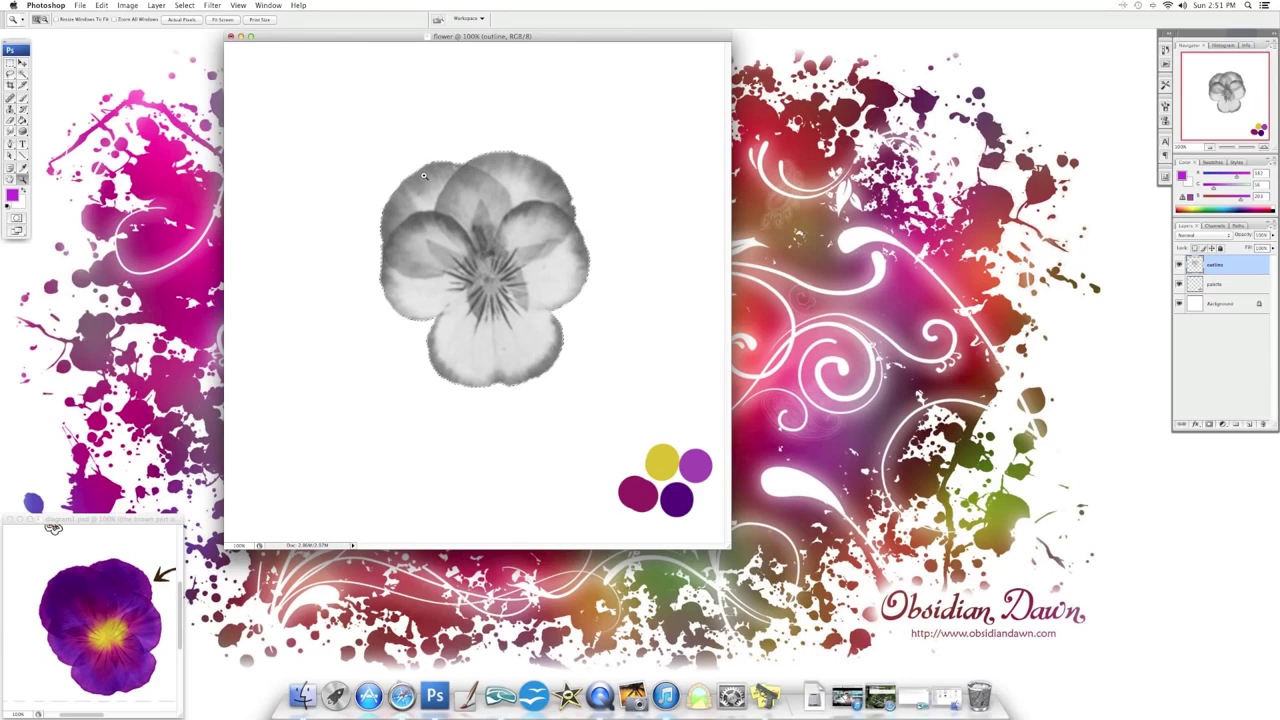
pyautogui.press('super+plus')
pyautogui.click(184, 5)
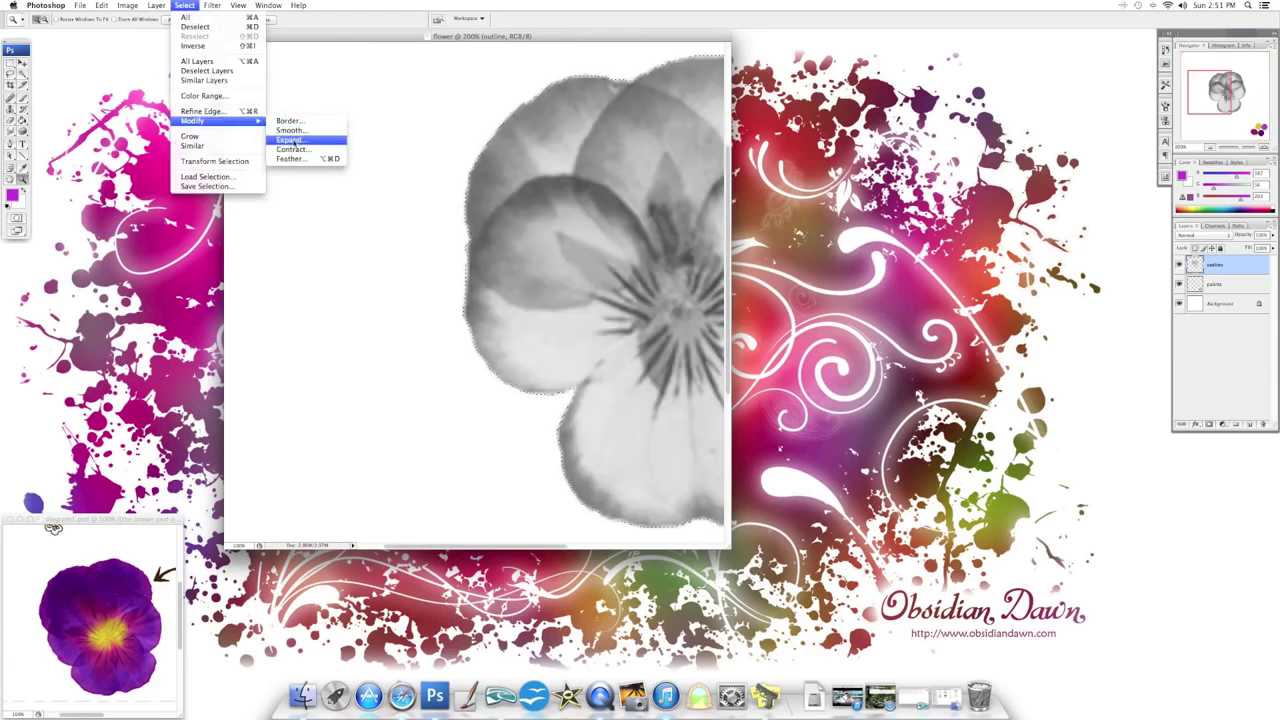
pyautogui.click(300, 137)
pyautogui.press('Return')
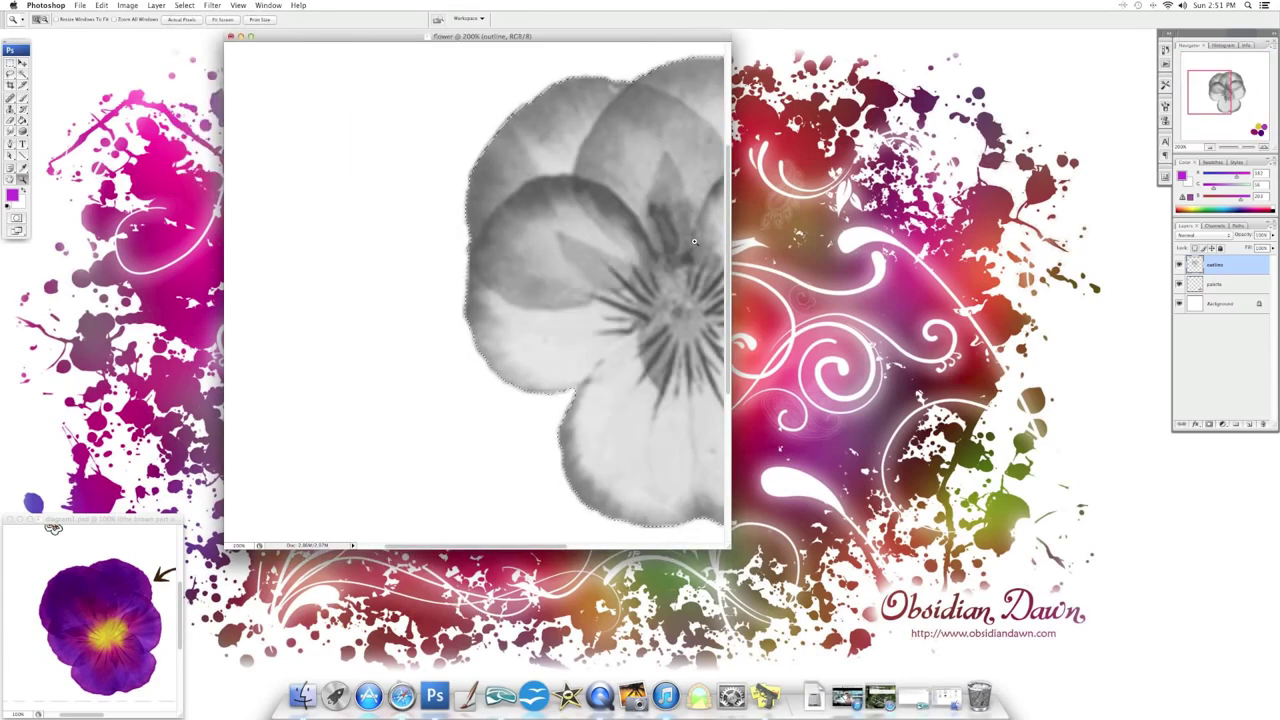
pyautogui.click(184, 5)
pyautogui.press('super+minus')
# Sample the dark violet palette dot and add a new layer above the palette layer
pyautogui.press('i')
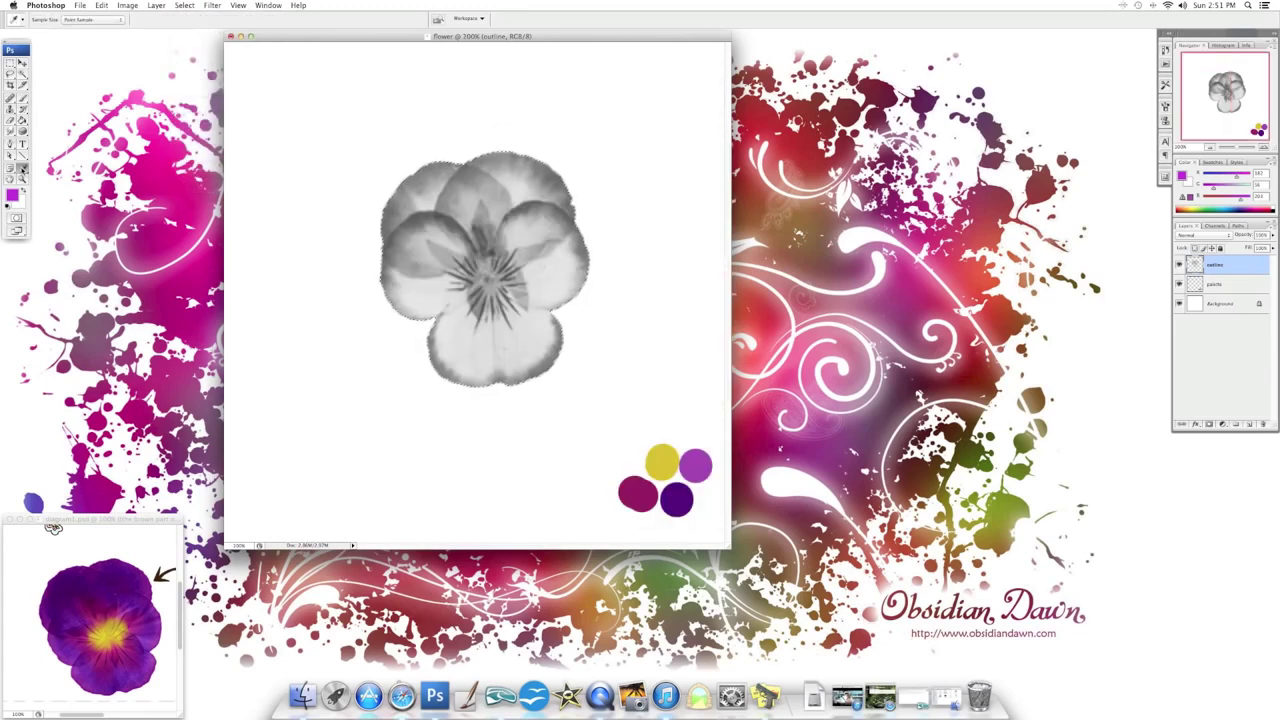
pyautogui.click(676, 498)
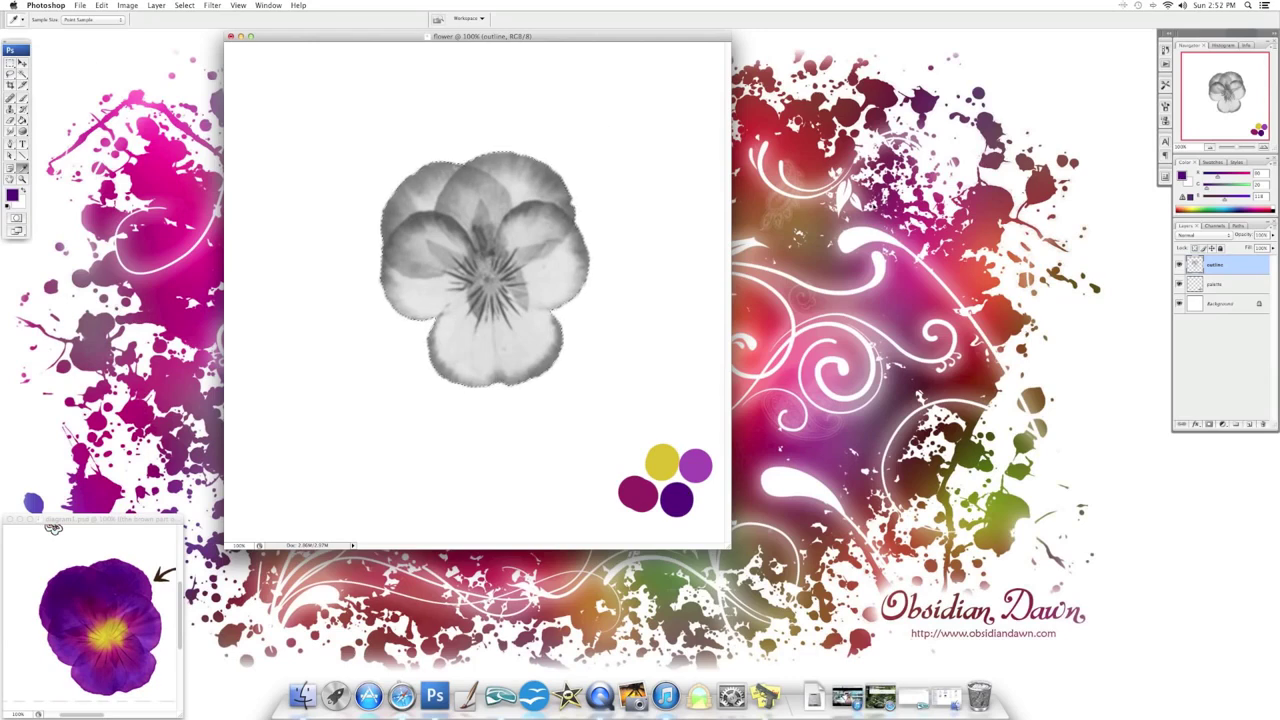
pyautogui.click(1225, 283)
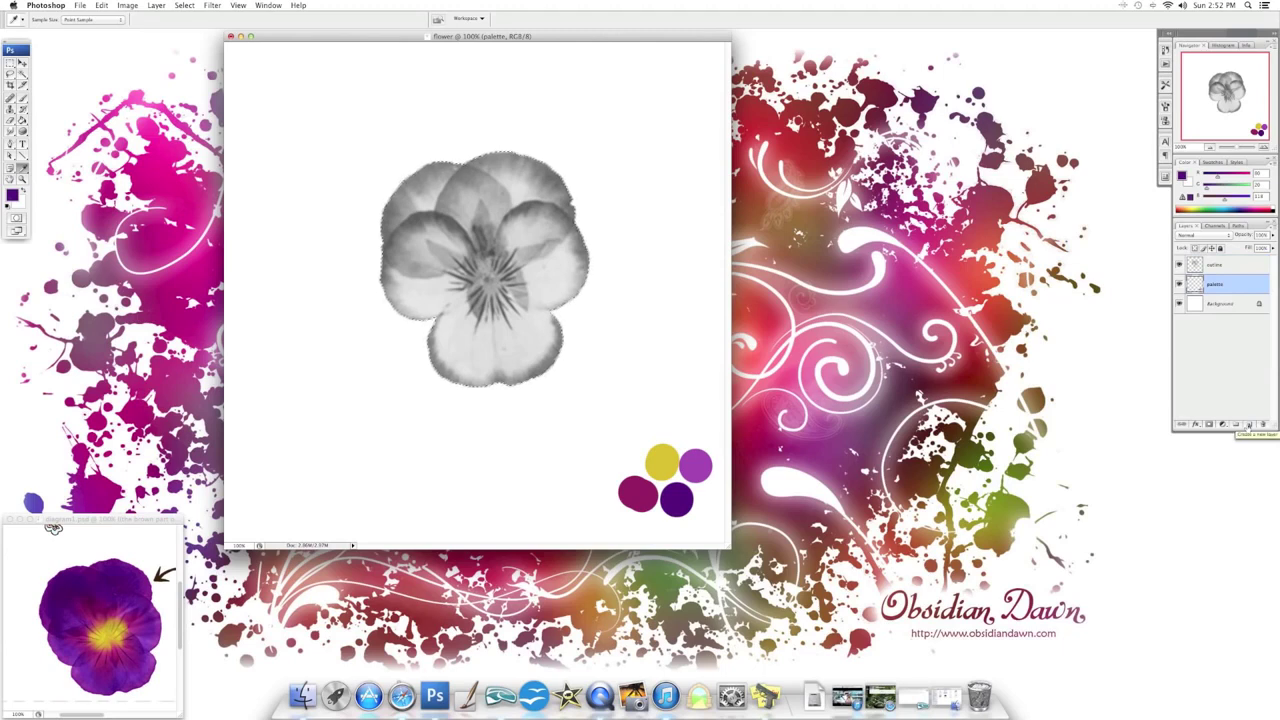
pyautogui.click(1247, 425)
# Paint Bucket-fill the pansy selection with dark violet, then deselect
pyautogui.press('g')
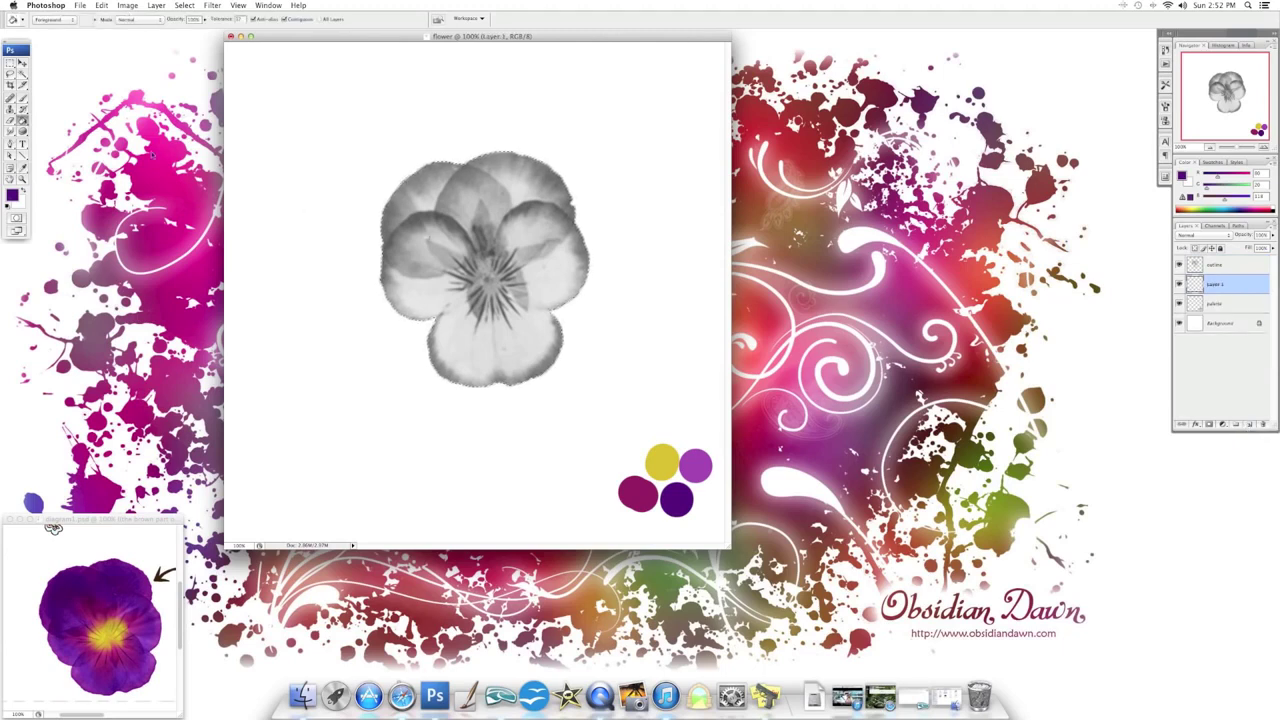
pyautogui.click(184, 5)
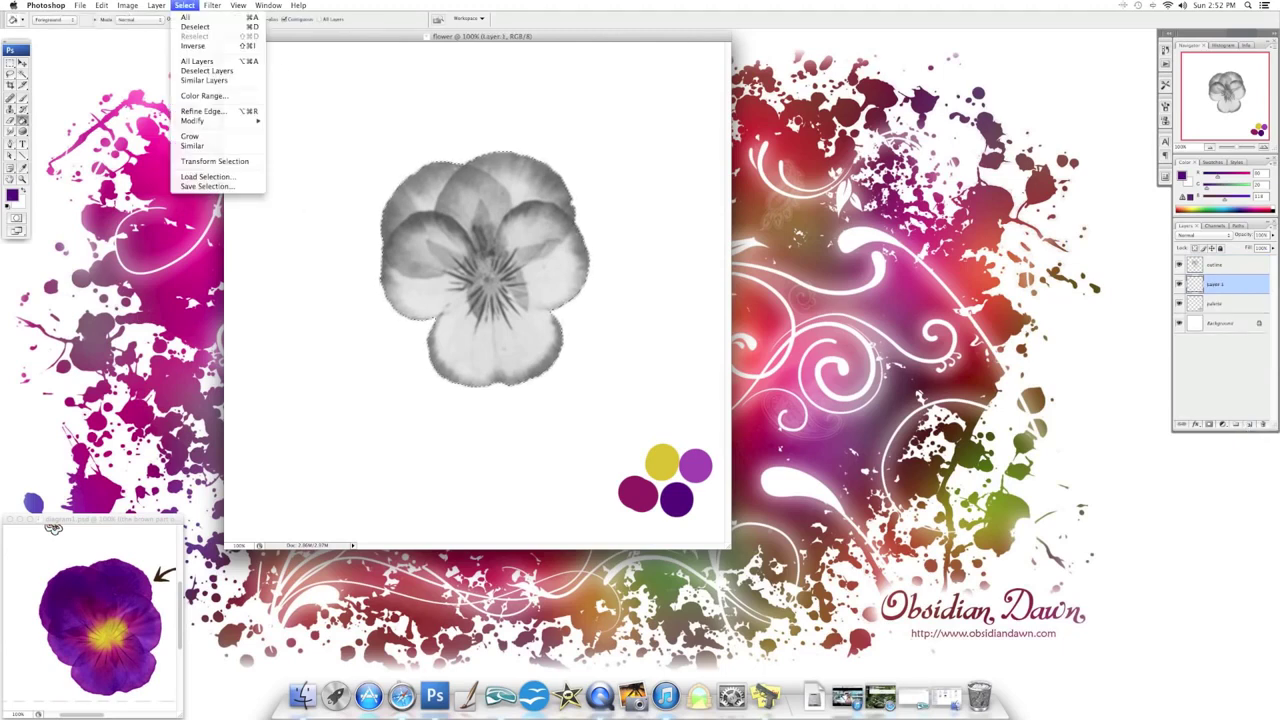
pyautogui.click(193, 46)
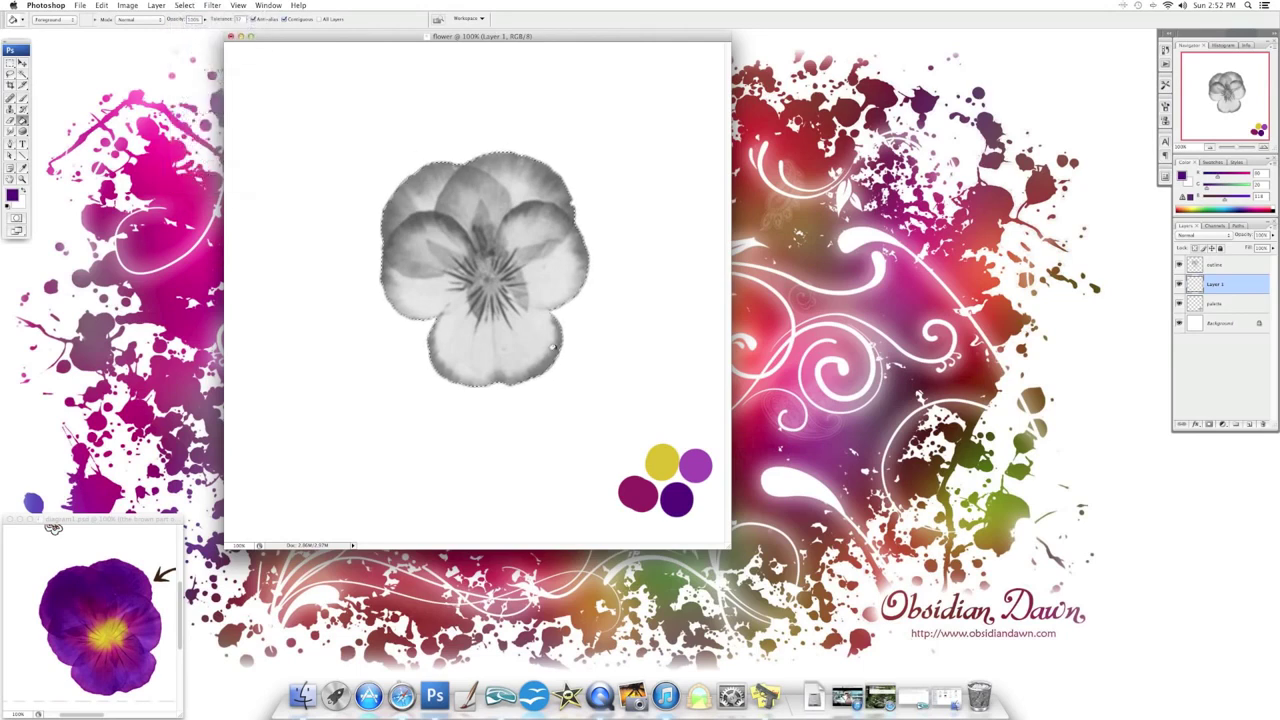
pyautogui.click(483, 219)
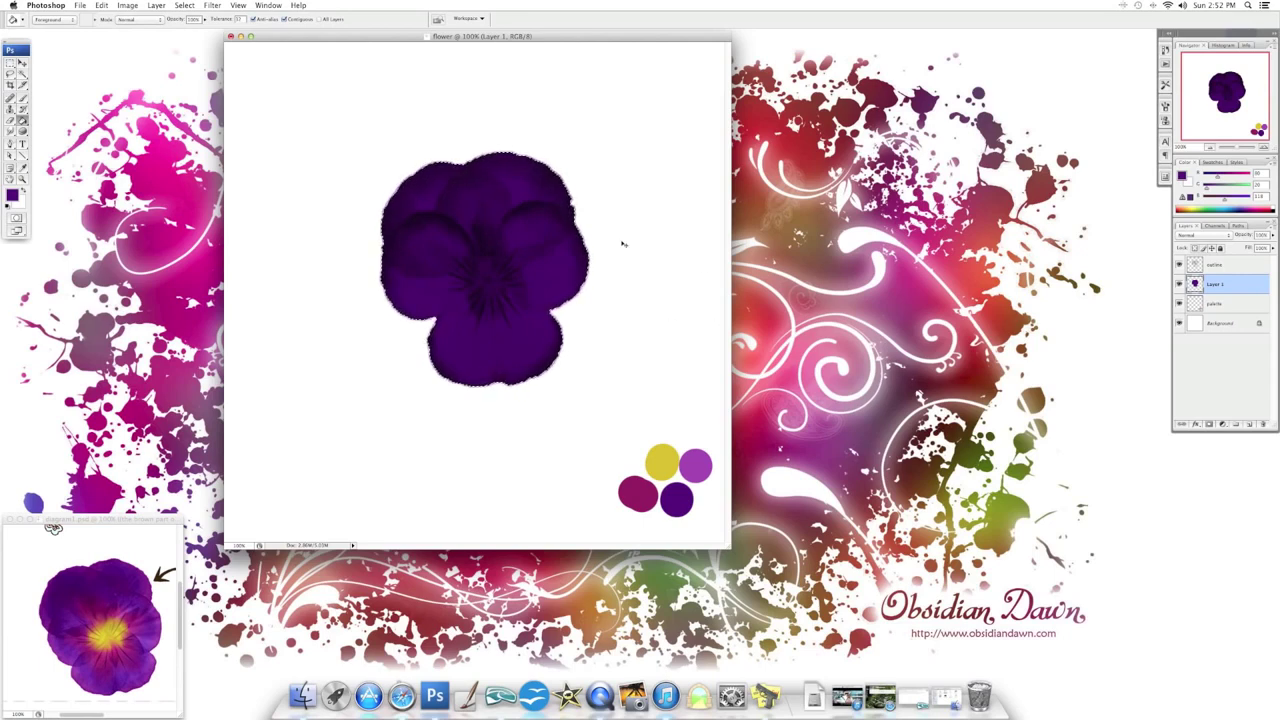
pyautogui.press('super+d')
# Smudge the pansy's left edge with the Smudge tool at 18% strength
pyautogui.click(210, 6)
pyautogui.click(69, 83)
pyautogui.click(10, 131)
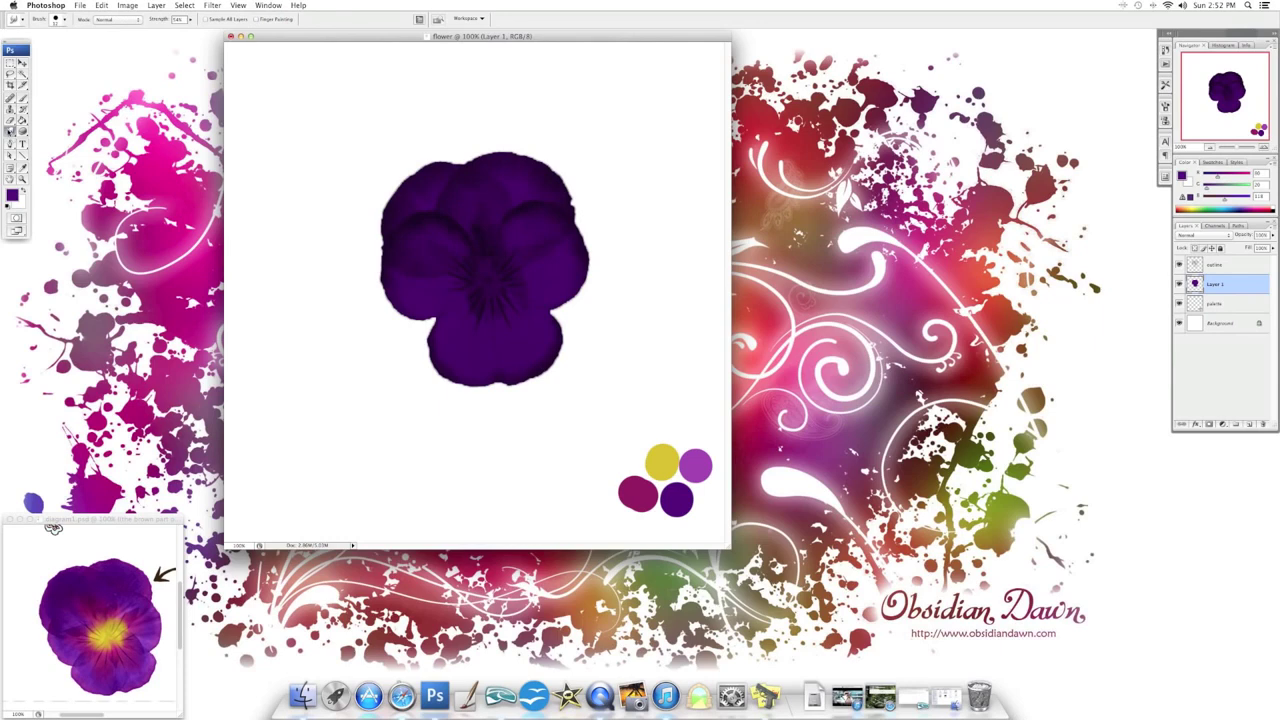
pyautogui.click(64, 20)
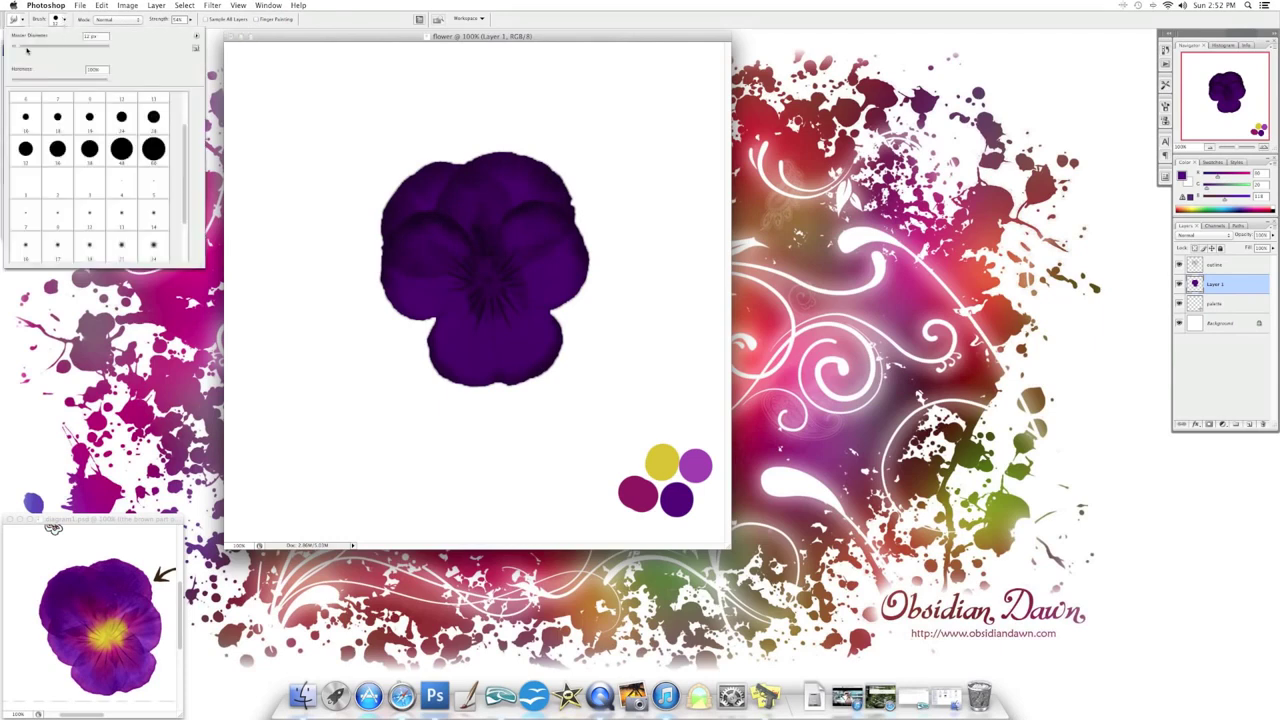
pyautogui.moveTo(28, 47); pyautogui.dragTo(44, 46)
pyautogui.click(189, 20)
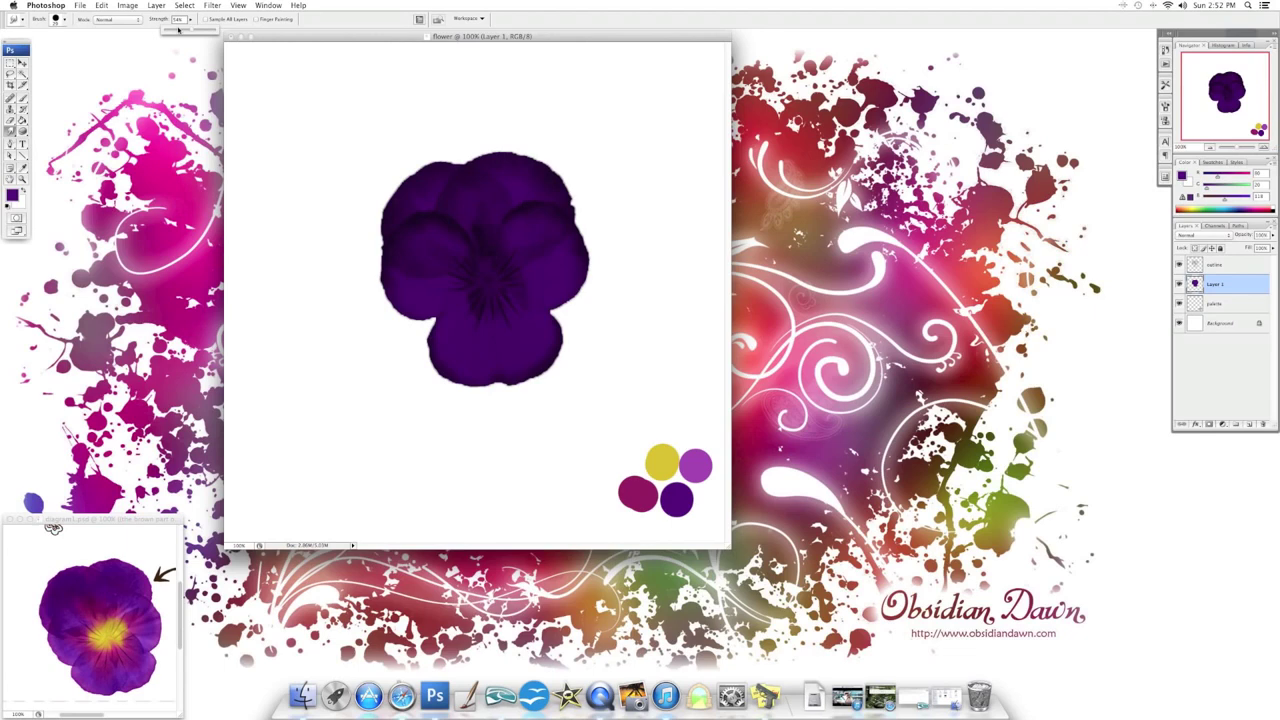
pyautogui.moveTo(182, 32); pyautogui.dragTo(175, 32)
pyautogui.moveTo(385, 205); pyautogui.dragTo(380, 265)
pyautogui.click(212, 5)
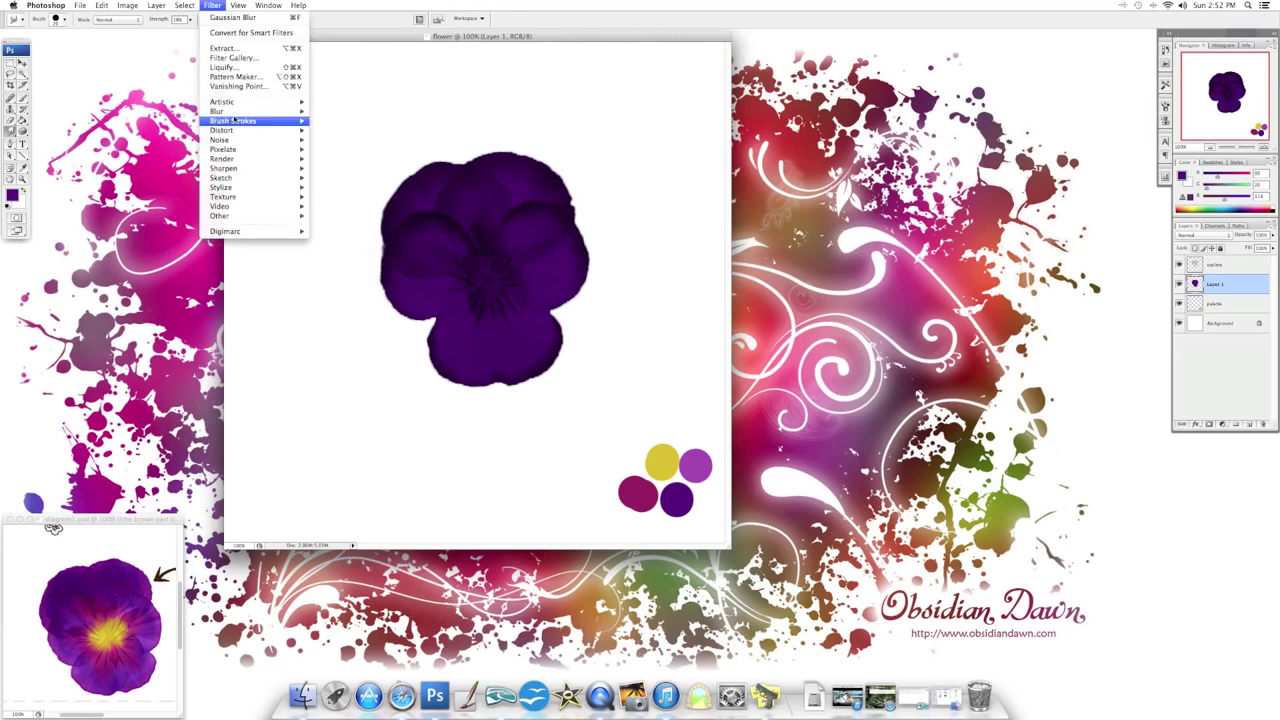
# Apply a 1-pixel Gaussian Blur to the violet pansy
pyautogui.moveTo(217, 111)
pyautogui.click(345, 150)
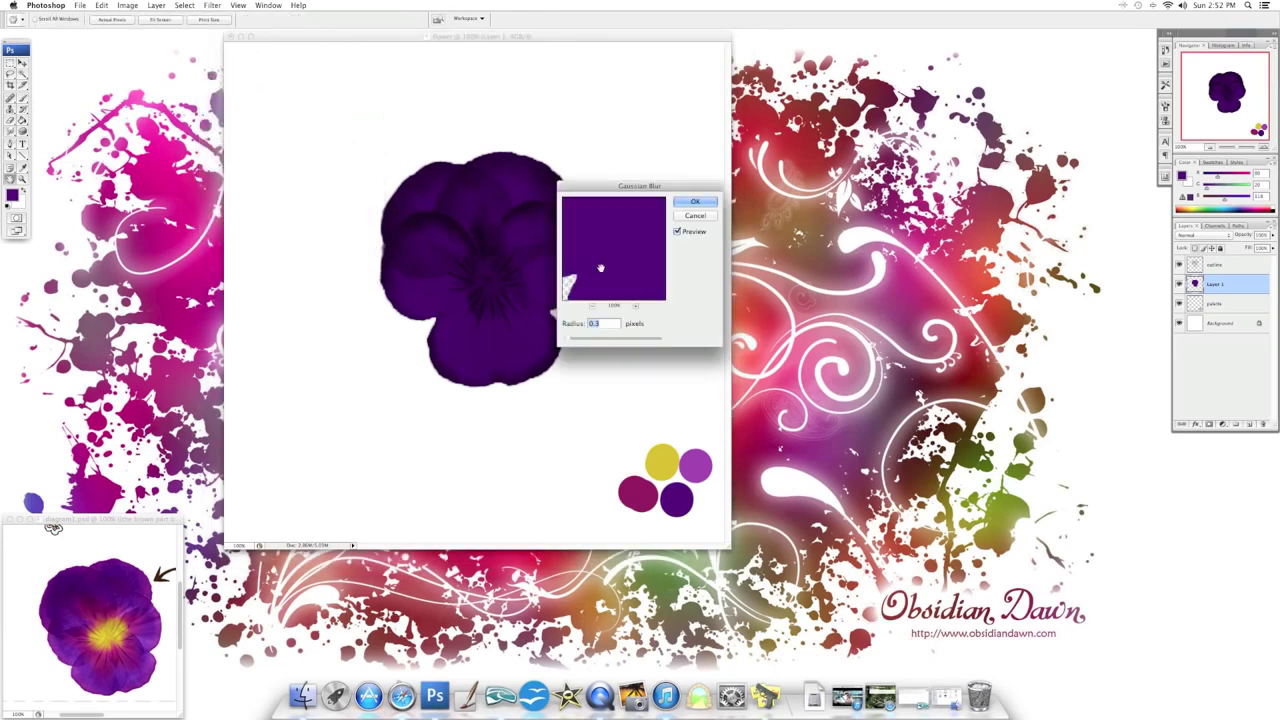
pyautogui.moveTo(575, 341); pyautogui.dragTo(576, 342)
pyautogui.click(686, 201)
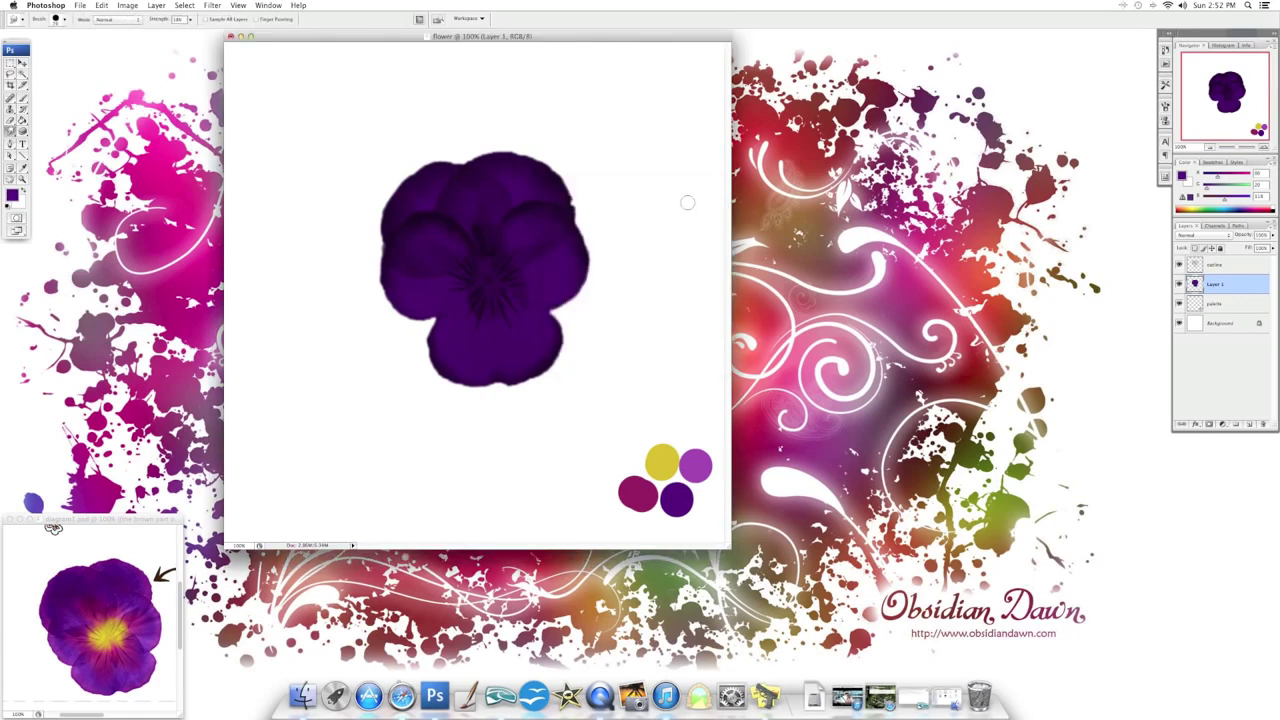
pyautogui.press('z')
pyautogui.click(408, 214)
pyautogui.click(439, 289)
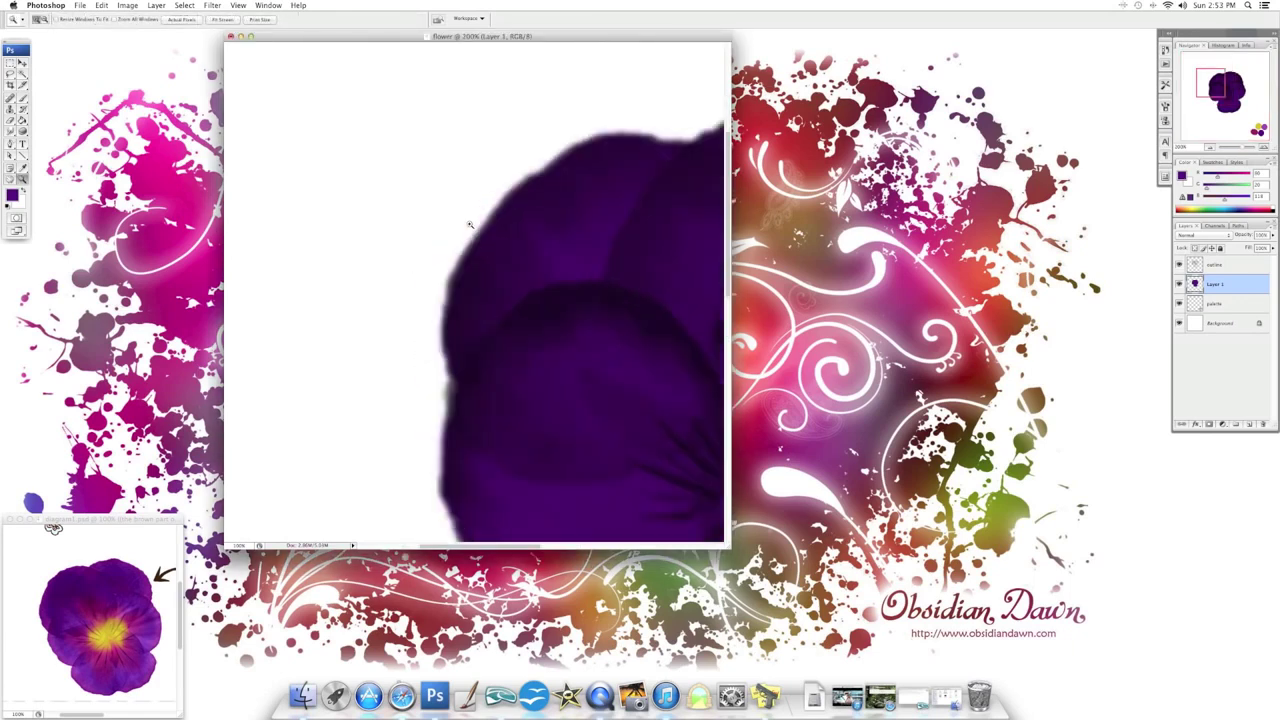
# Erase a small patch on the pansy's left edge and repaint it dark violet
pyautogui.press('e')
pyautogui.moveTo(456, 256)
pyautogui.mouseDown()
pyautogui.moveTo(460, 290)
pyautogui.moveTo(465, 268)
pyautogui.mouseUp()
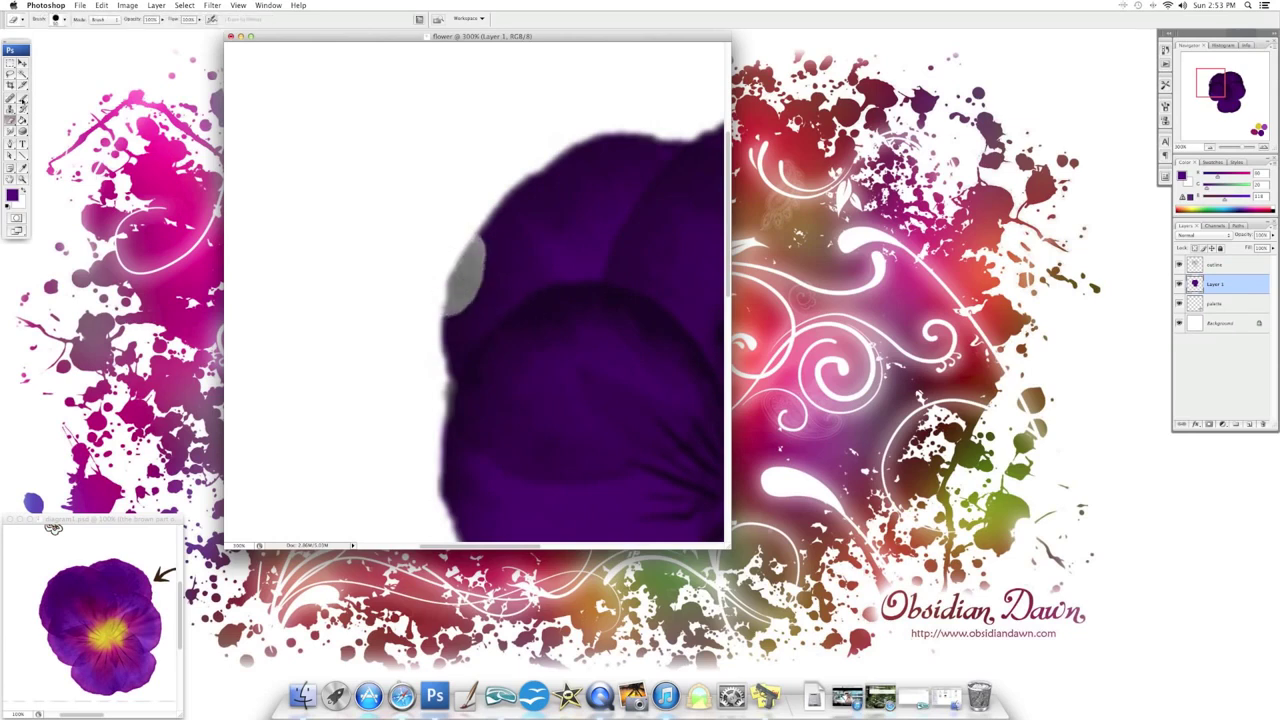
pyautogui.press('b')
pyautogui.click(62, 19)
pyautogui.scroll(-2, 90, 160)
pyautogui.press('Return')
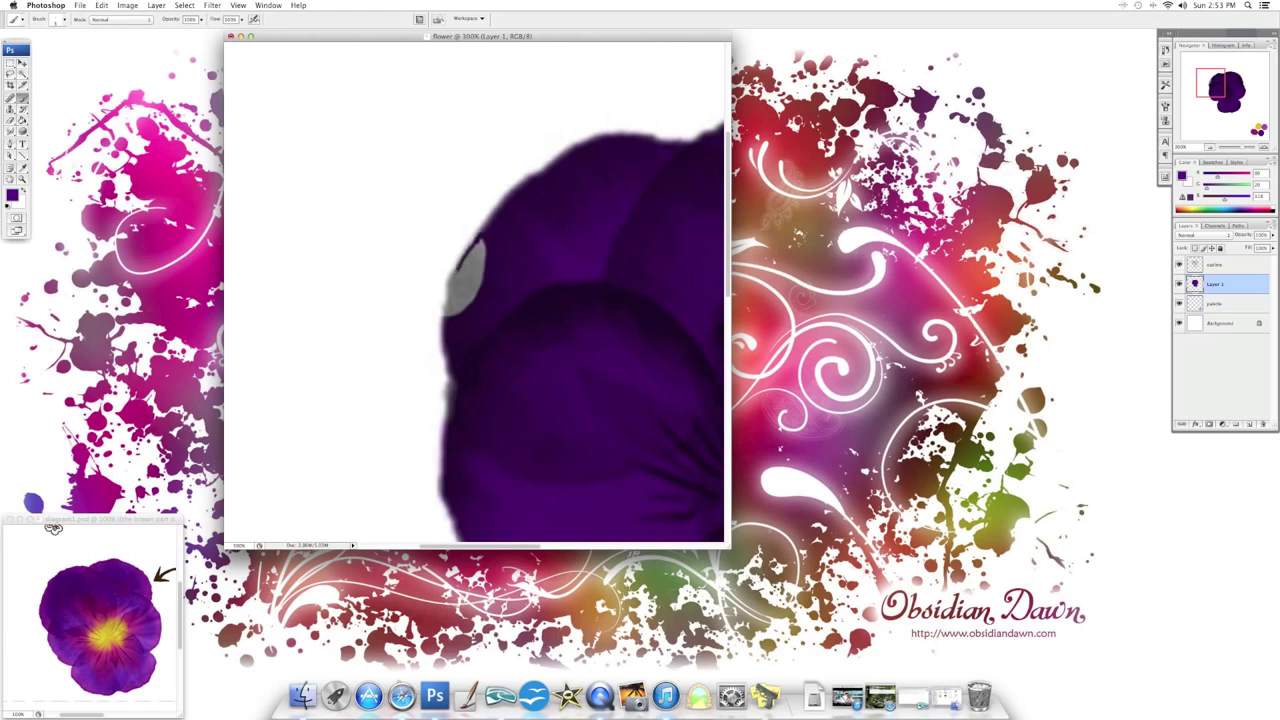
pyautogui.moveTo(447, 292)
pyautogui.mouseDown()
pyautogui.moveTo(446, 322)
pyautogui.moveTo(448, 290)
pyautogui.mouseUp()
pyautogui.click(62, 19)
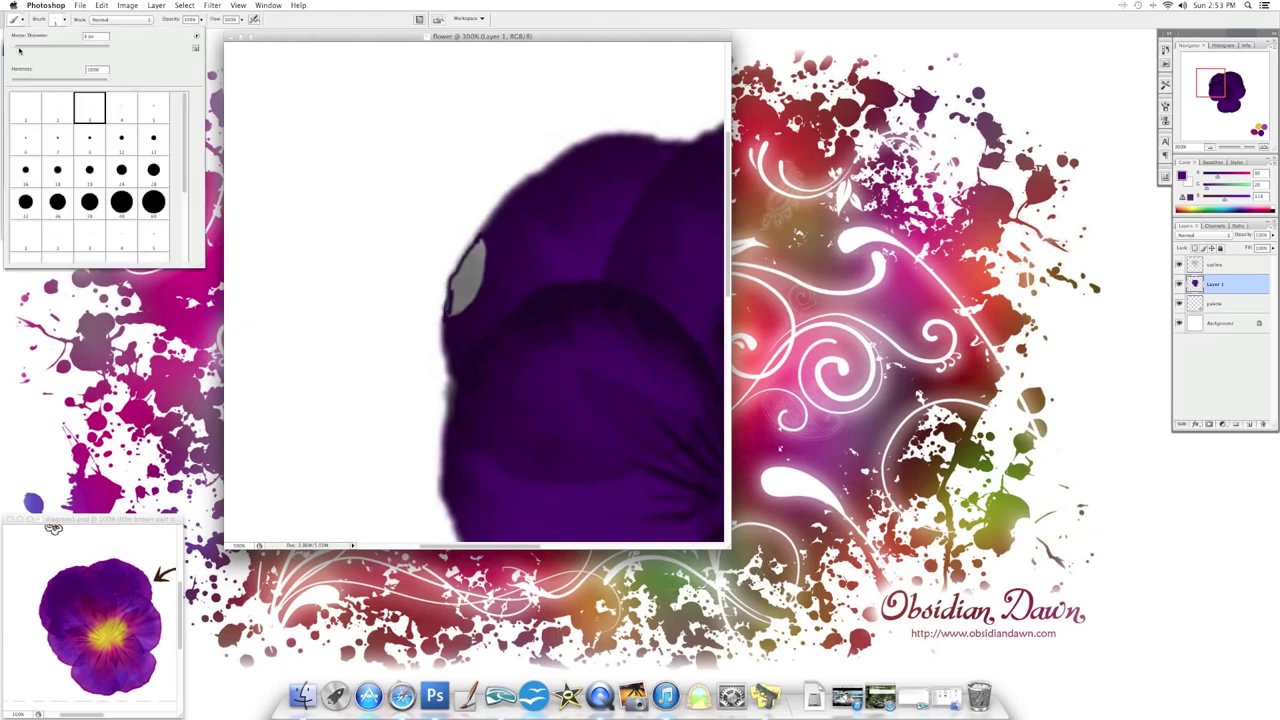
pyautogui.doubleClick(57, 202)
pyautogui.press('z')
pyautogui.hotkey('ctrl', '0')
pyautogui.click(1196, 424)
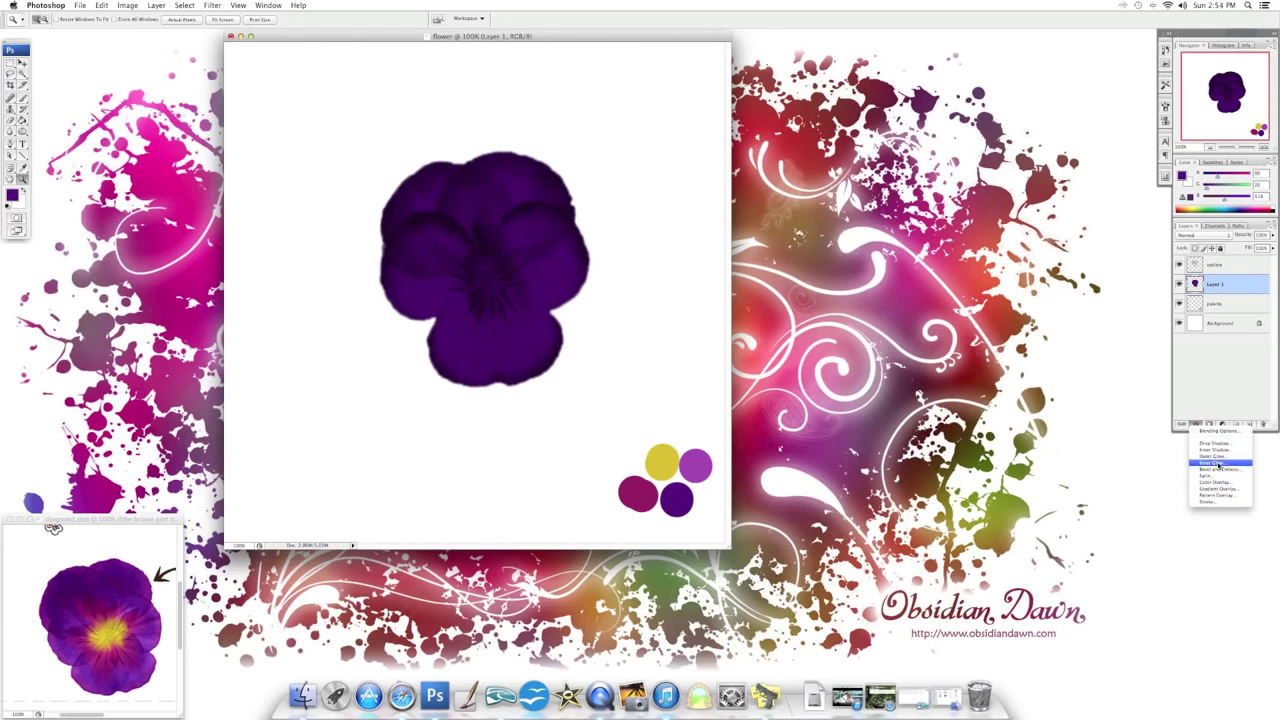
# Add an Inner Glow to the pansy layer using a purple sampled from the image
pyautogui.click(1215, 463)
pyautogui.click(1017, 229)
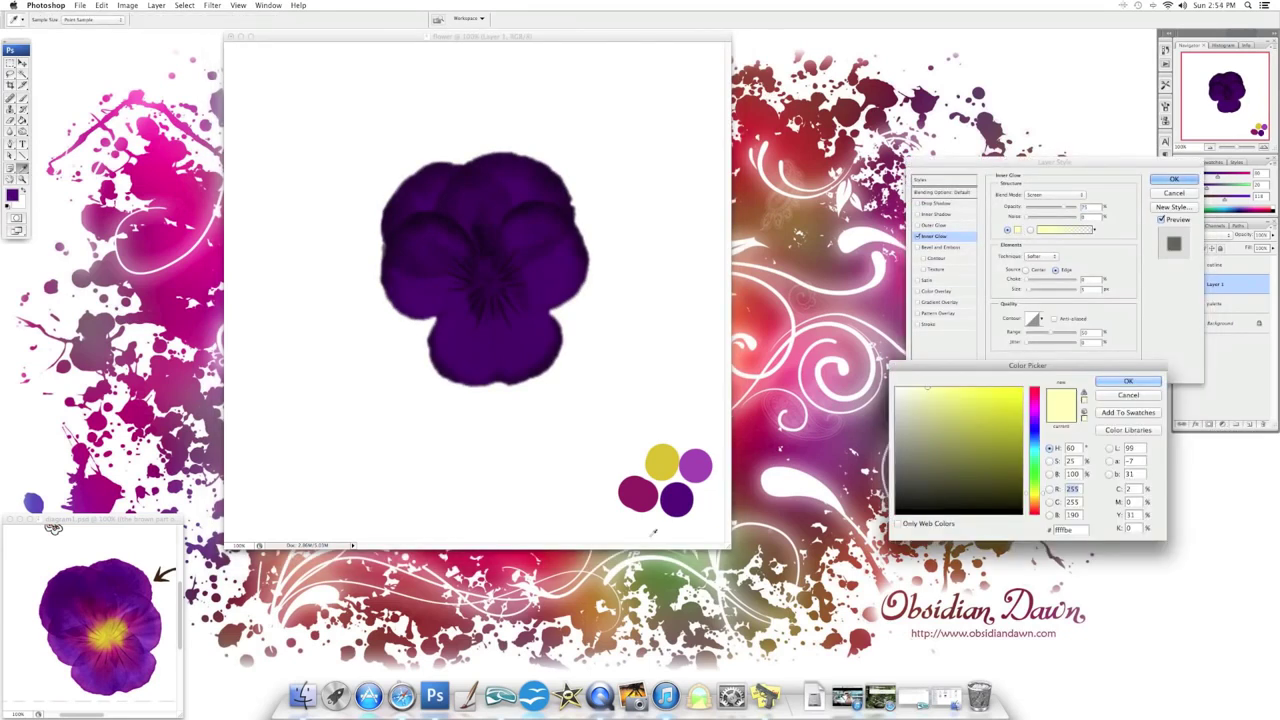
pyautogui.click(695, 465)
pyautogui.click(1128, 381)
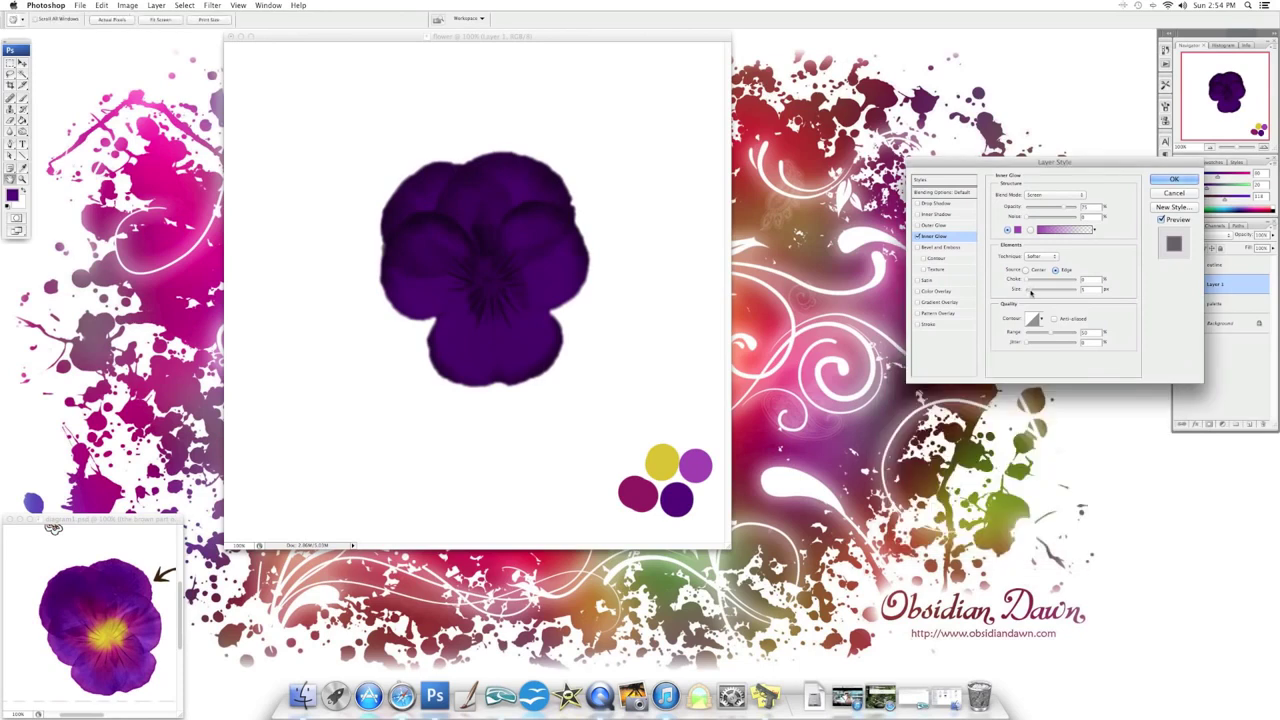
pyautogui.moveTo(1030, 290); pyautogui.dragTo(1055, 291)
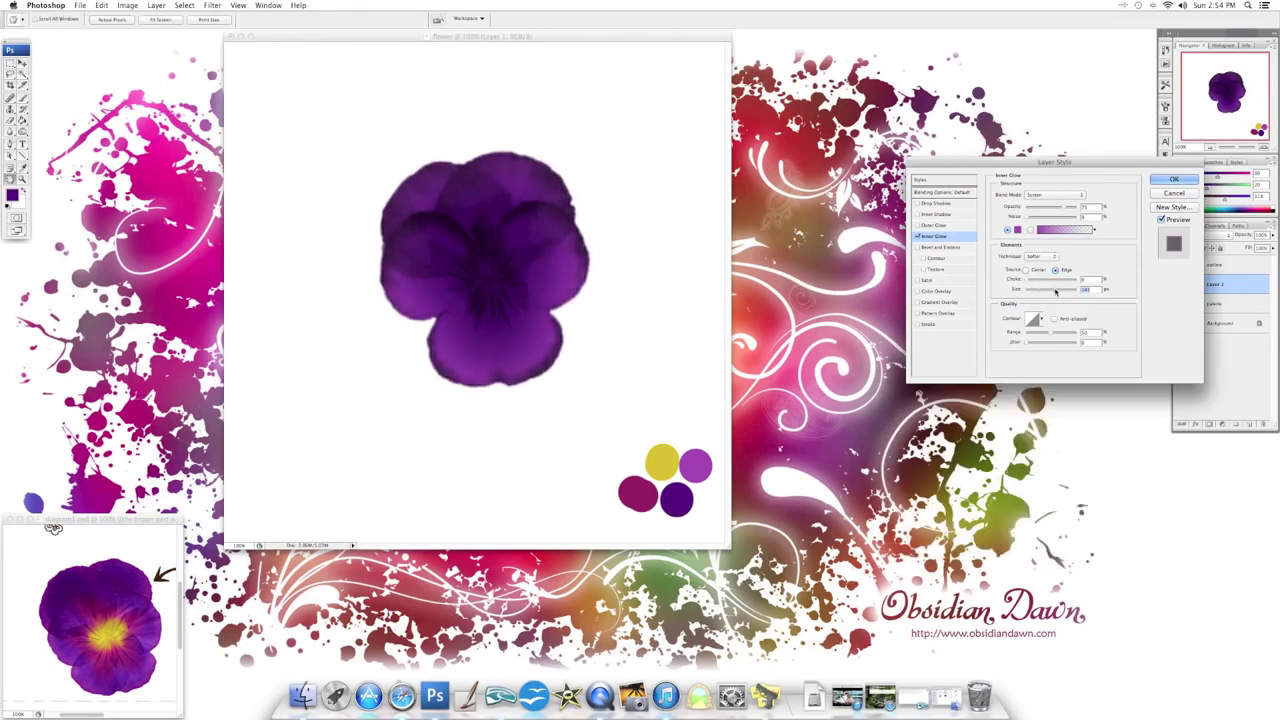
# Set the glow to Screen blending, higher opacity, smaller size and Edge source, then apply it
pyautogui.click(1048, 197)
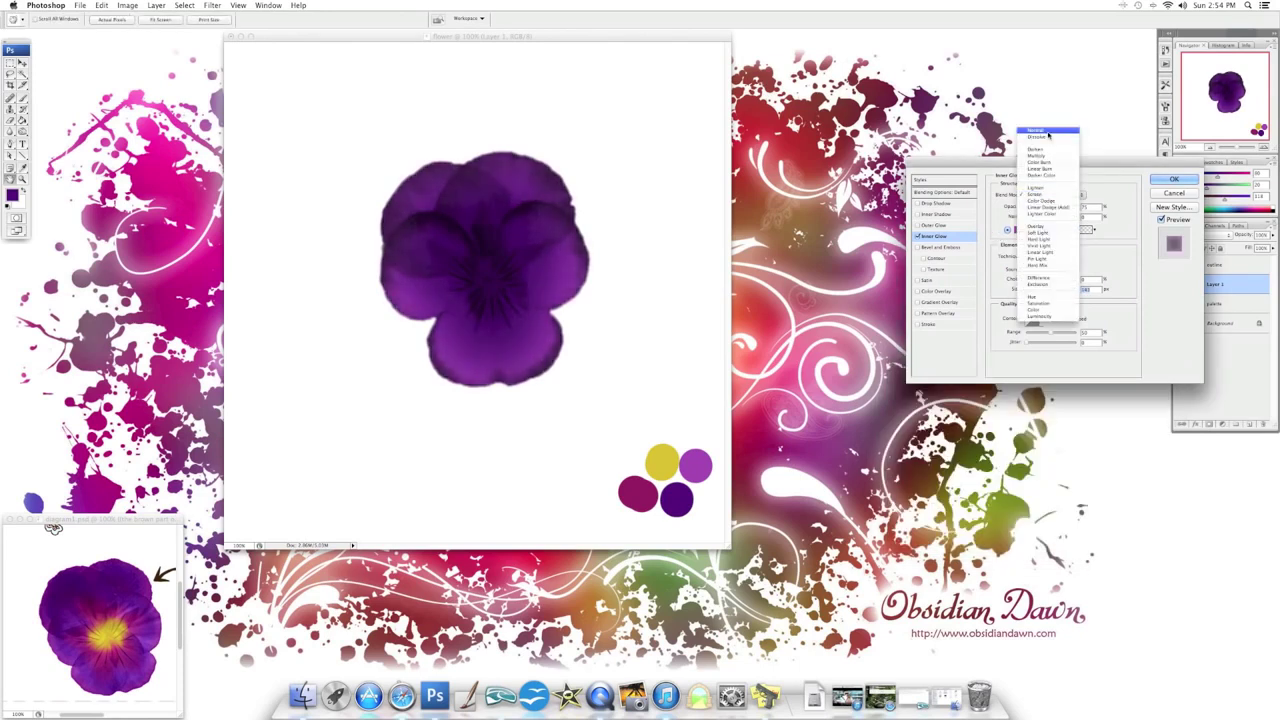
pyautogui.click(1048, 135)
pyautogui.click(1048, 197)
pyautogui.click(1048, 257)
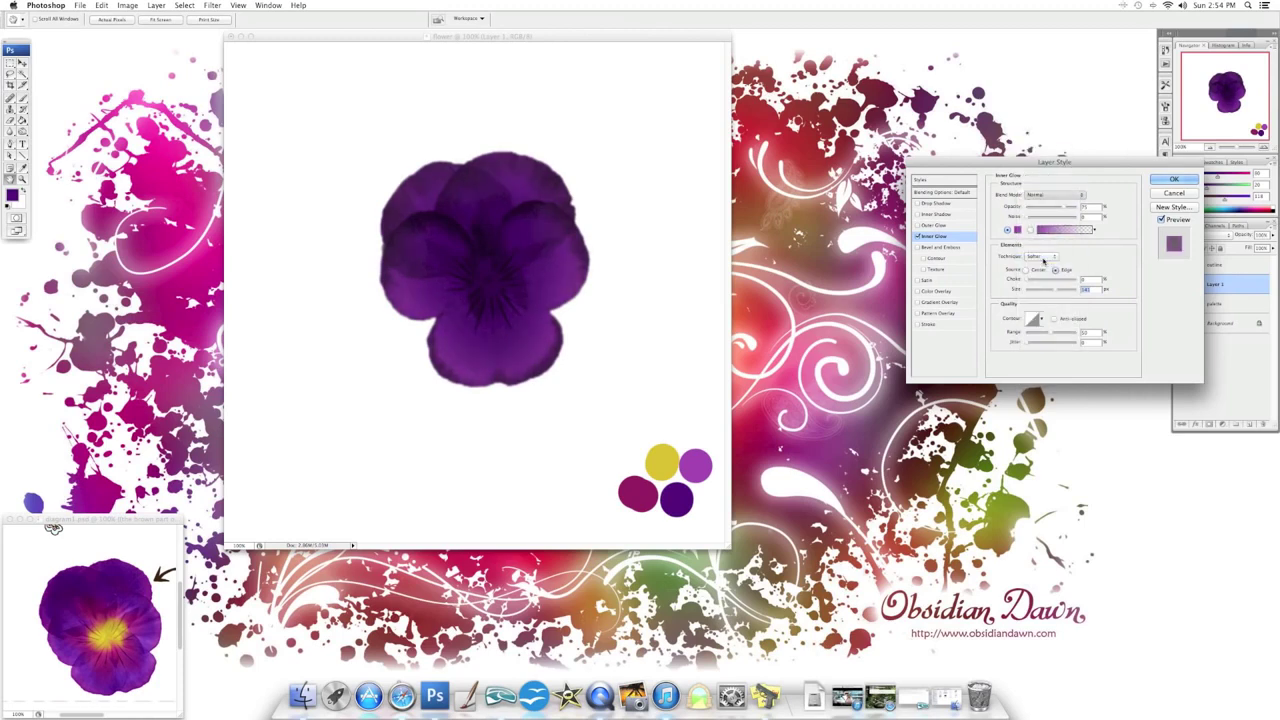
pyautogui.moveTo(1064, 207); pyautogui.dragTo(1072, 207)
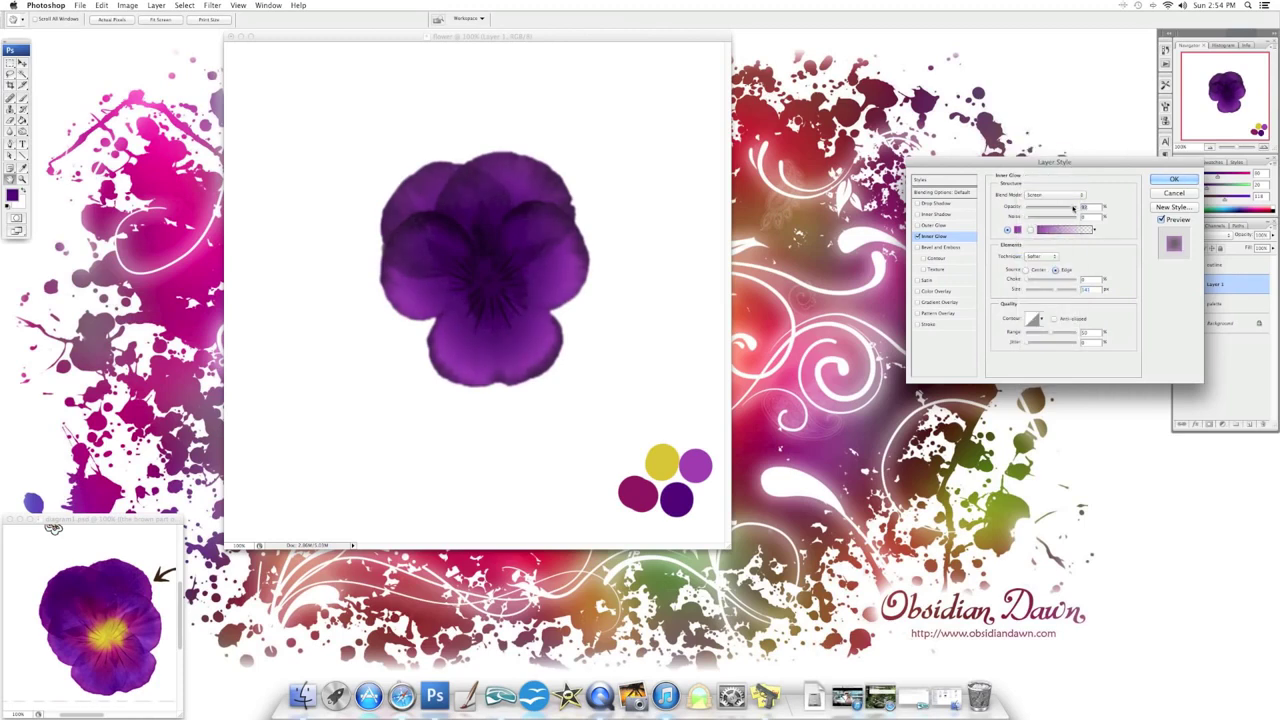
pyautogui.moveTo(1055, 289); pyautogui.dragTo(1042, 291)
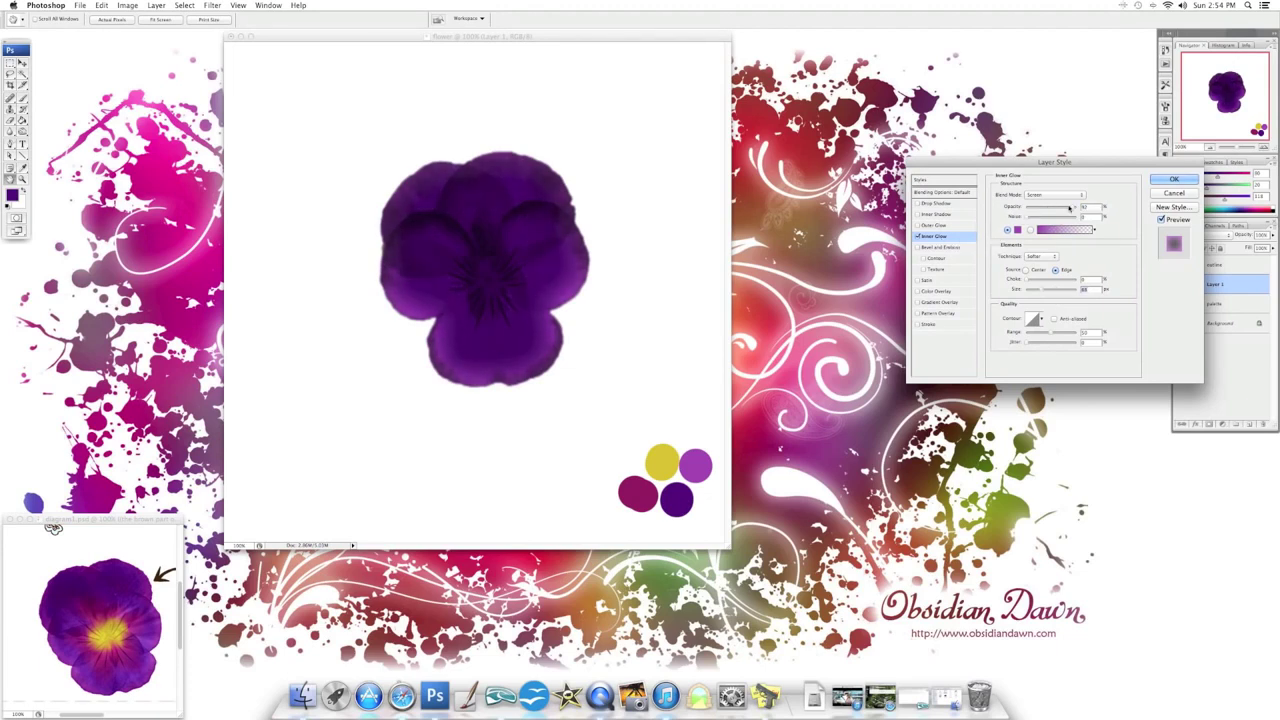
pyautogui.click(1025, 271)
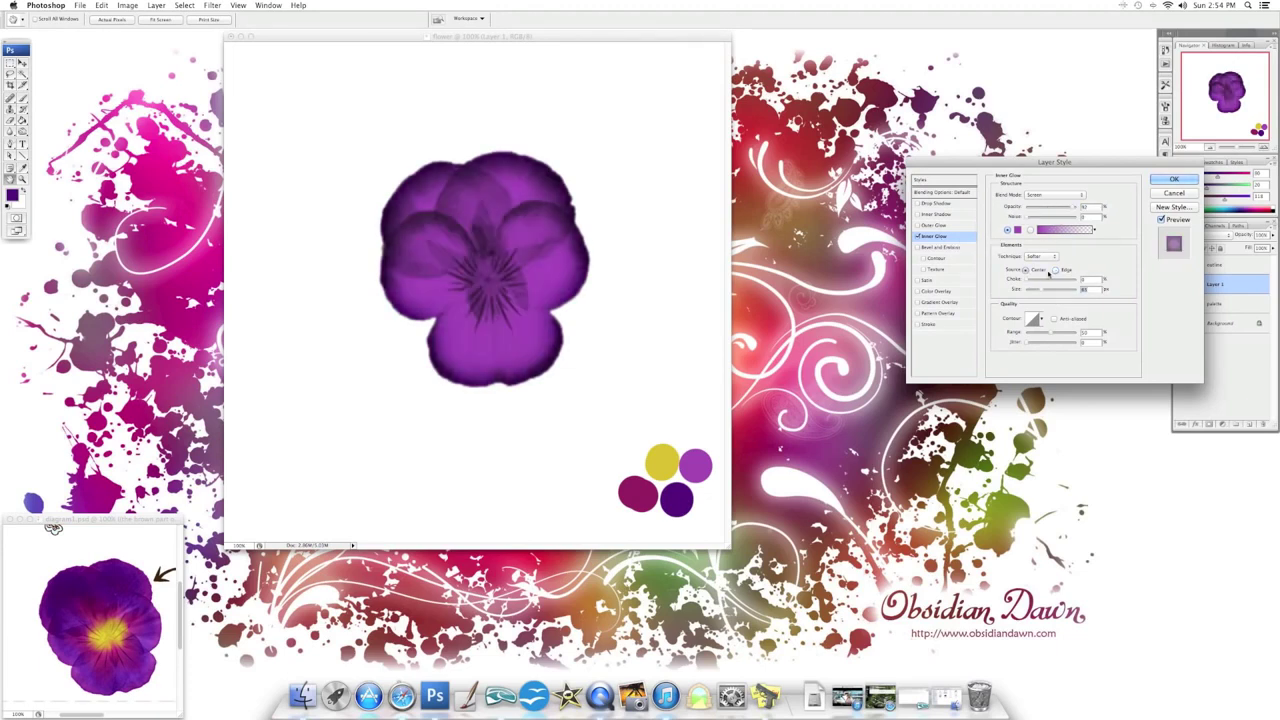
pyautogui.click(1055, 271)
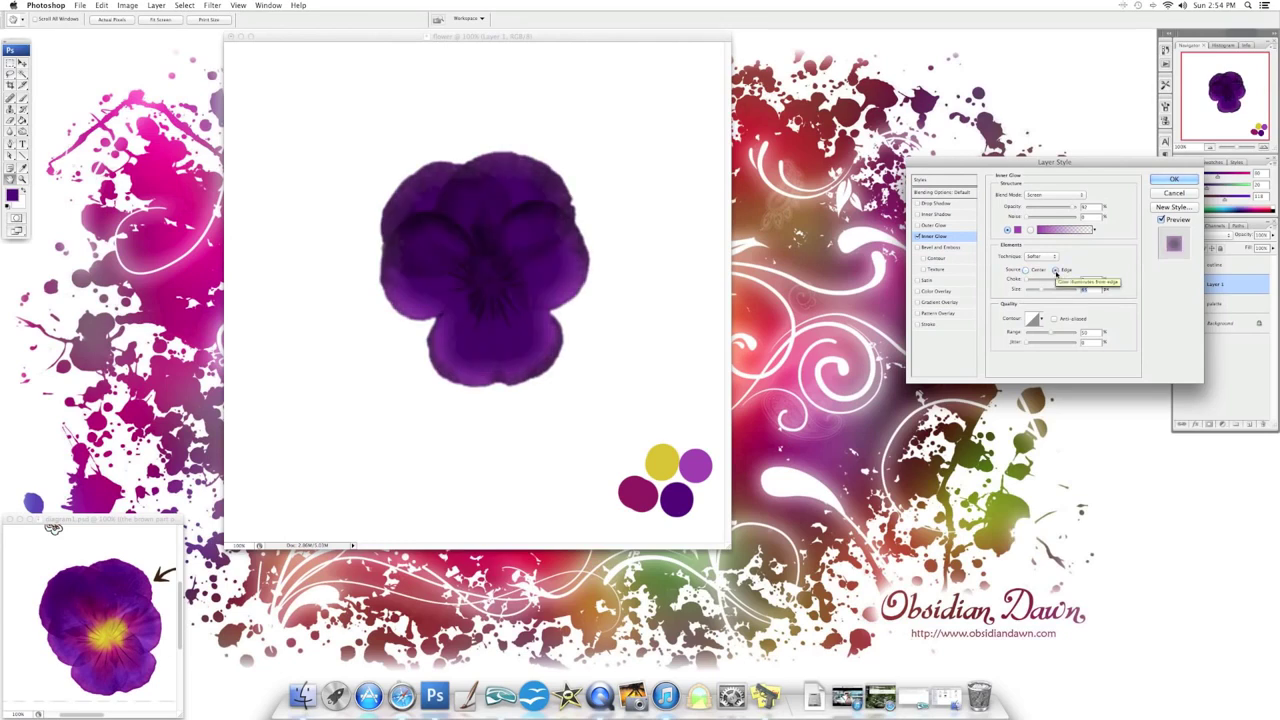
pyautogui.click(1174, 179)
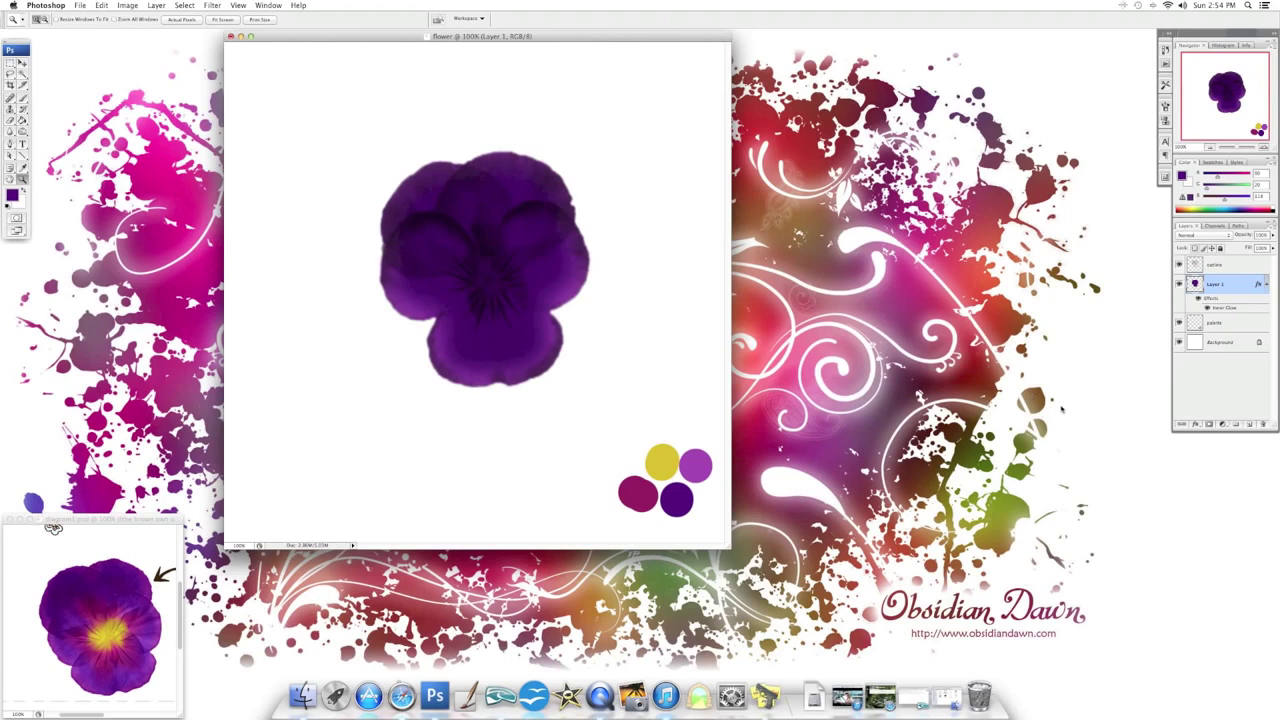
pyautogui.click(1249, 424)
# Set a brush colour and paint a yellow glow over the pansy's centre
pyautogui.click(12, 194)
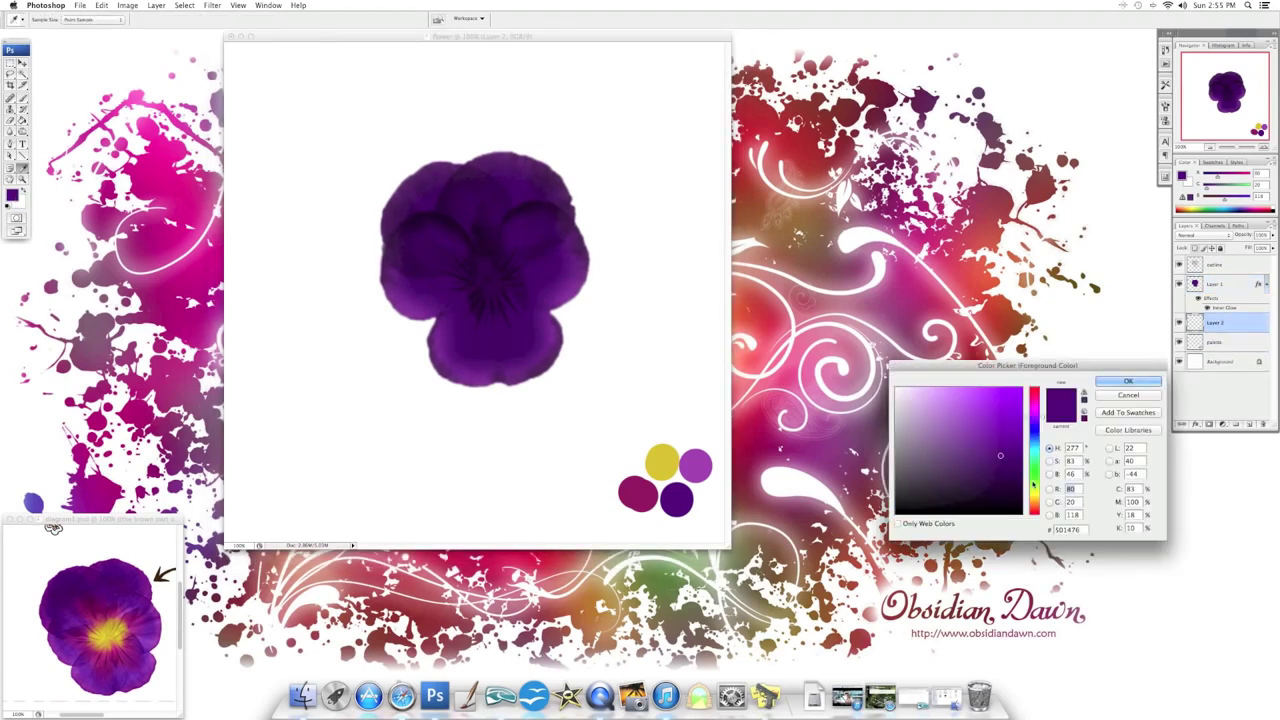
pyautogui.click(1034, 472)
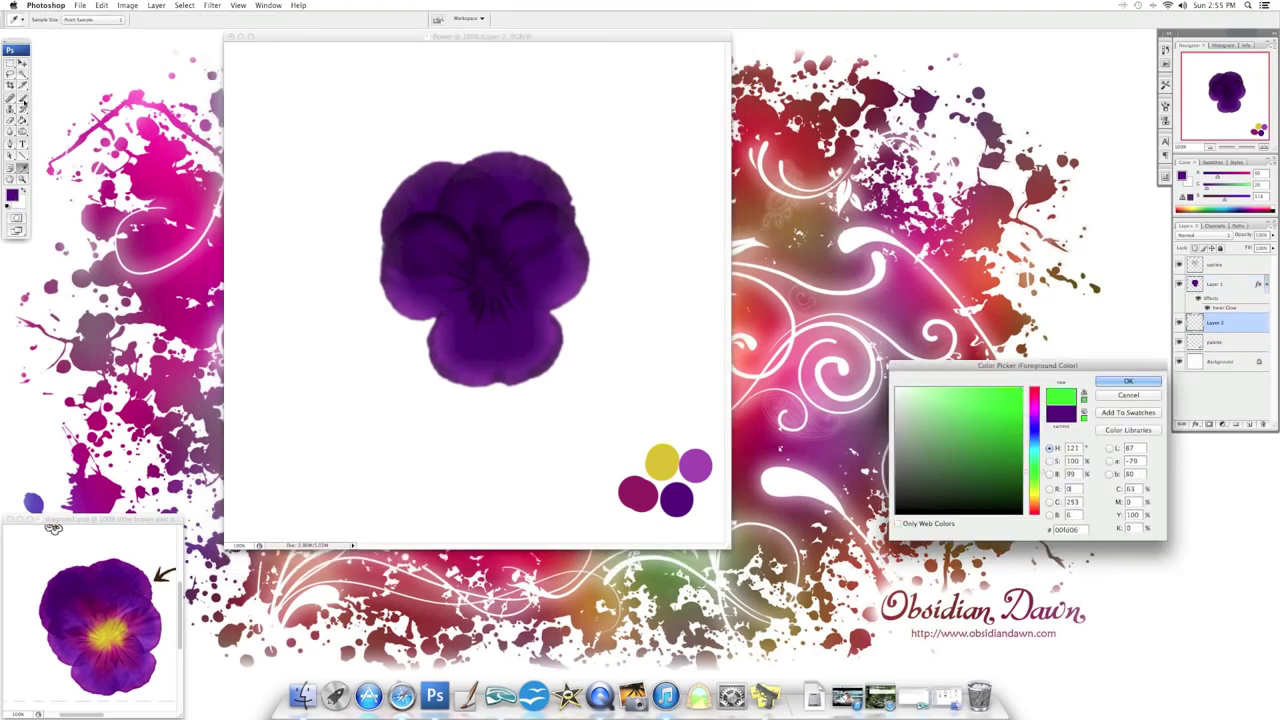
pyautogui.click(1120, 385)
pyautogui.press('b')
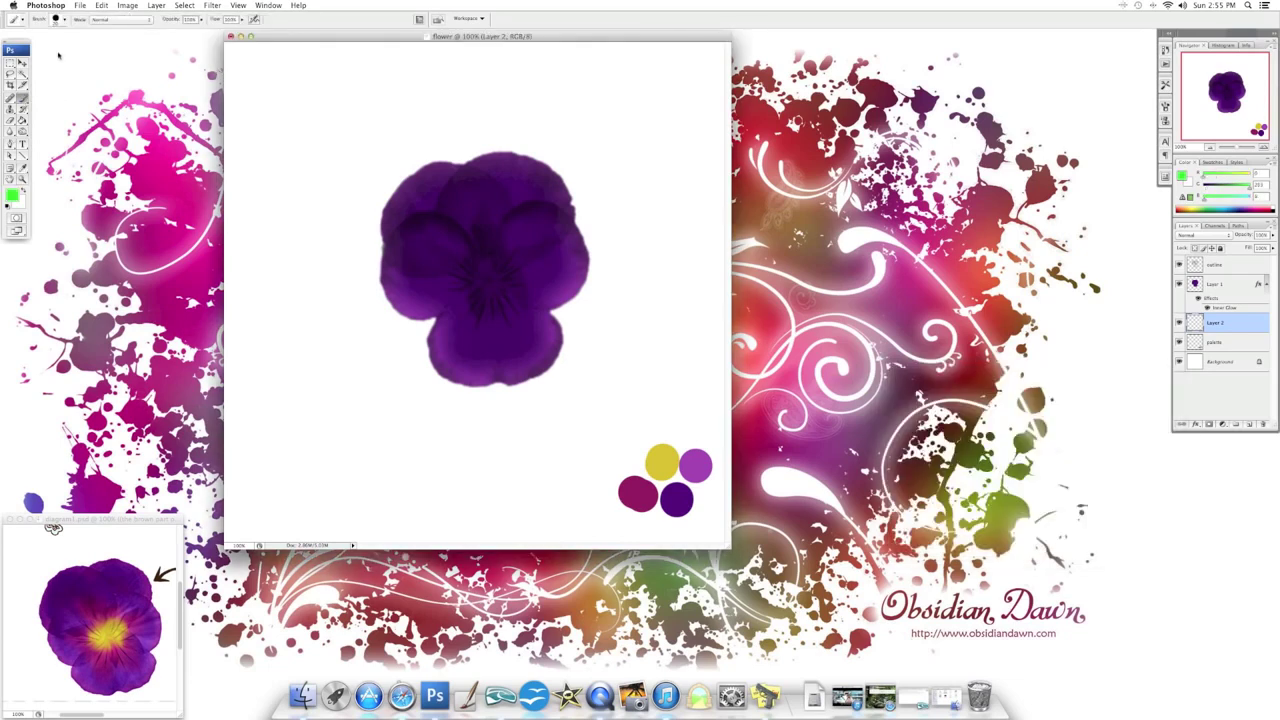
pyautogui.click(62, 20)
pyautogui.moveTo(286, 438)
pyautogui.mouseDown()
pyautogui.moveTo(418, 336)
pyautogui.moveTo(634, 116)
pyautogui.mouseUp()
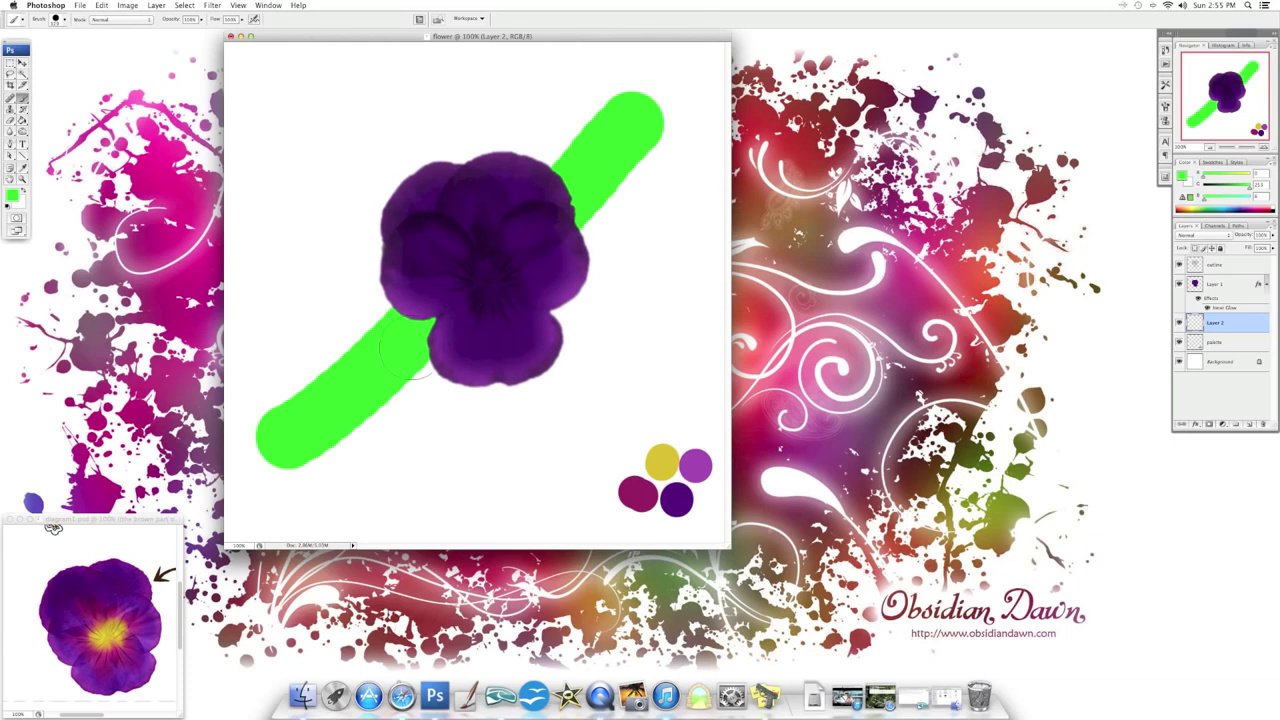
pyautogui.rightClick(1245, 322)
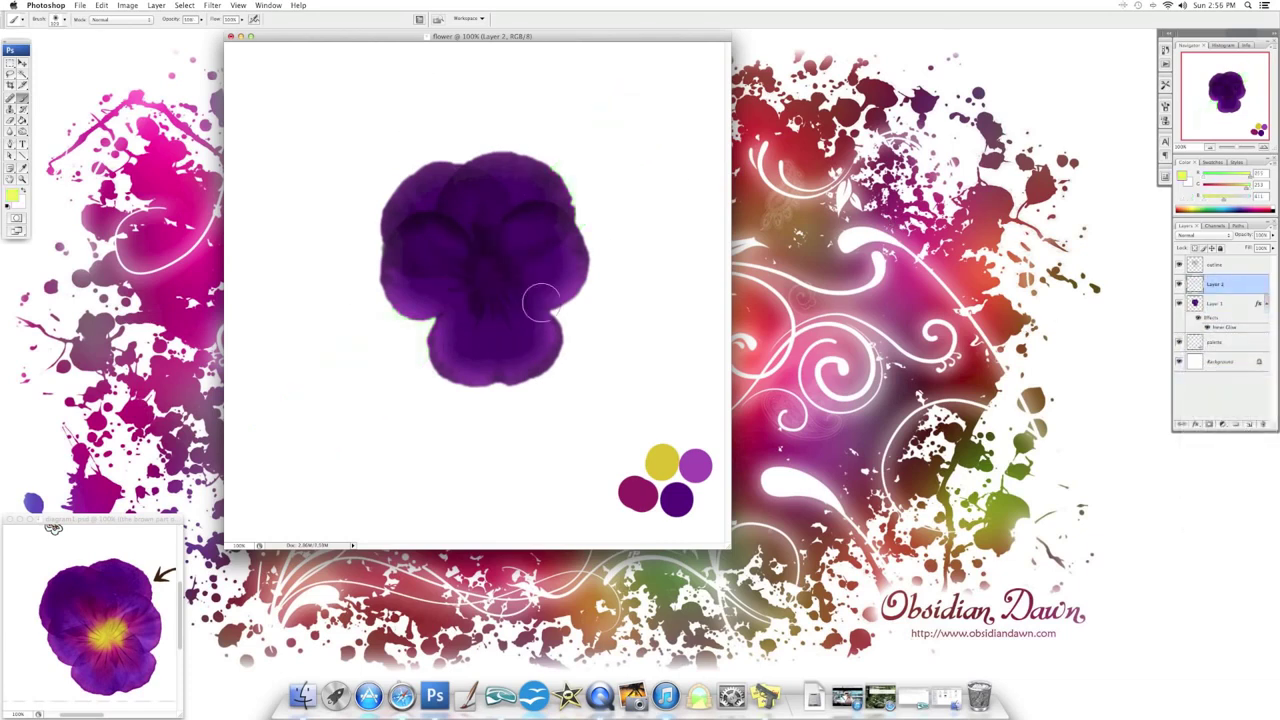
pyautogui.moveTo(470, 250); pyautogui.dragTo(490, 308)
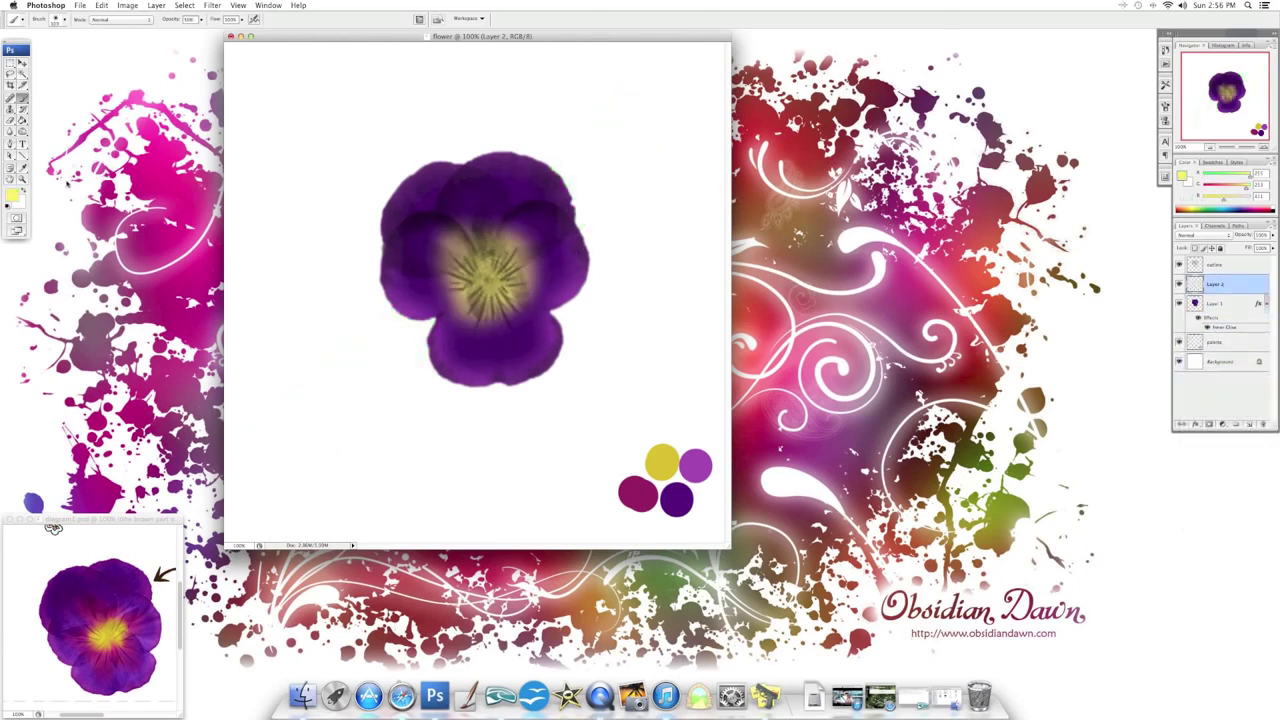
# Sample magenta from the palette dots and brush it around the centre on a new layer
pyautogui.click(12, 195)
pyautogui.click(637, 493)
pyautogui.click(1127, 382)
pyautogui.keyDown('ctrl'); pyautogui.click(1249, 424); pyautogui.keyUp('ctrl')
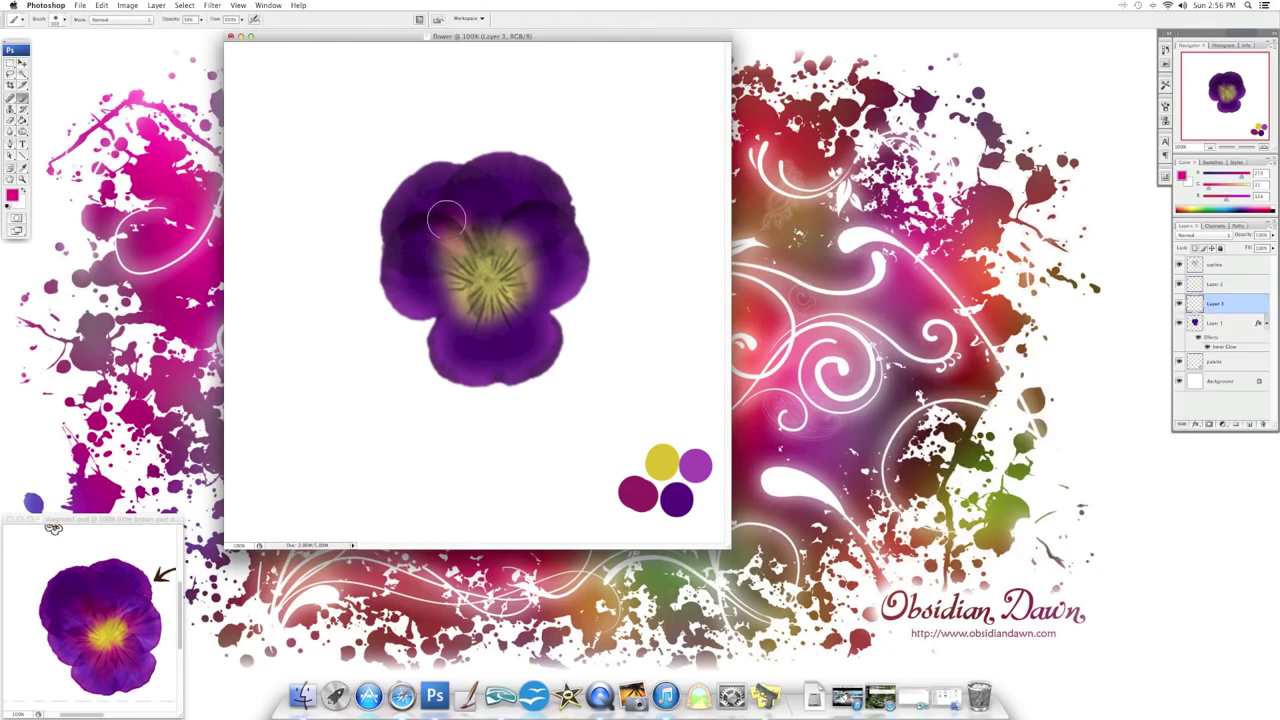
pyautogui.moveTo(443, 209)
pyautogui.mouseDown()
pyautogui.moveTo(462, 318)
pyautogui.moveTo(505, 260)
pyautogui.mouseUp()
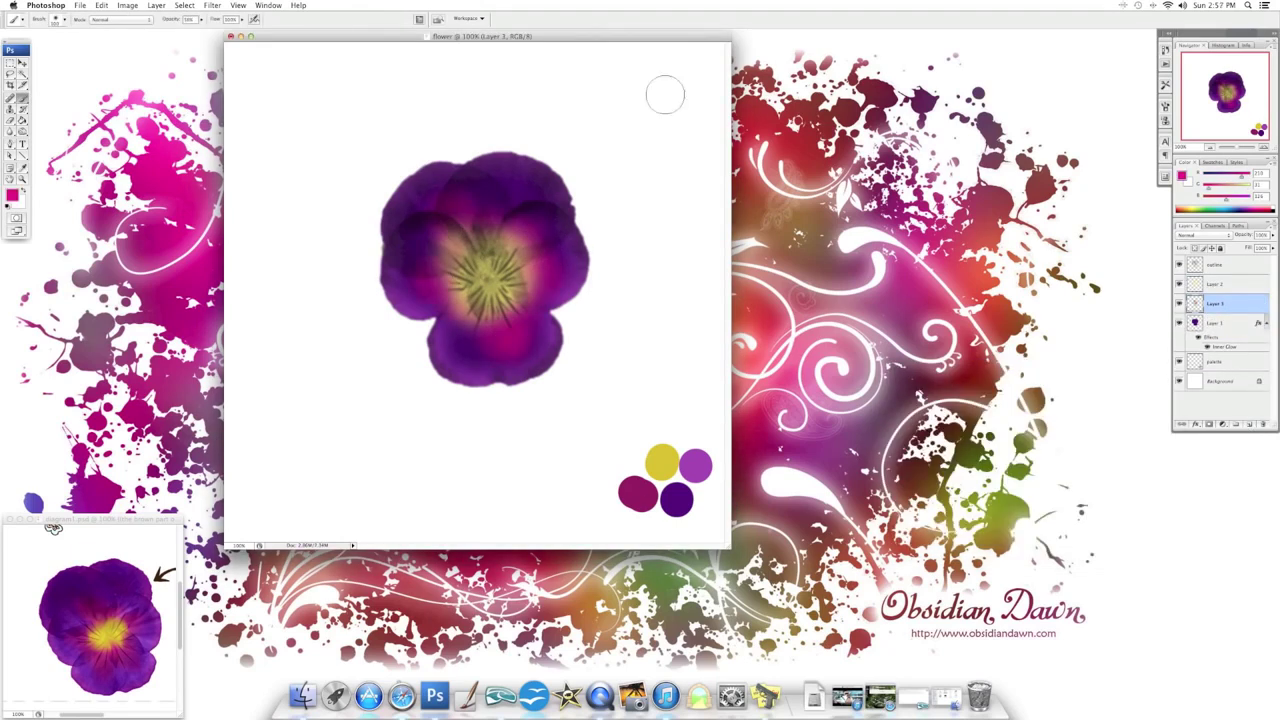
pyautogui.click(1215, 284)
# Switch to the Eraser at size 252 to tidy the excess paint
pyautogui.press('e')
pyautogui.click(60, 18)
pyautogui.press('Return')
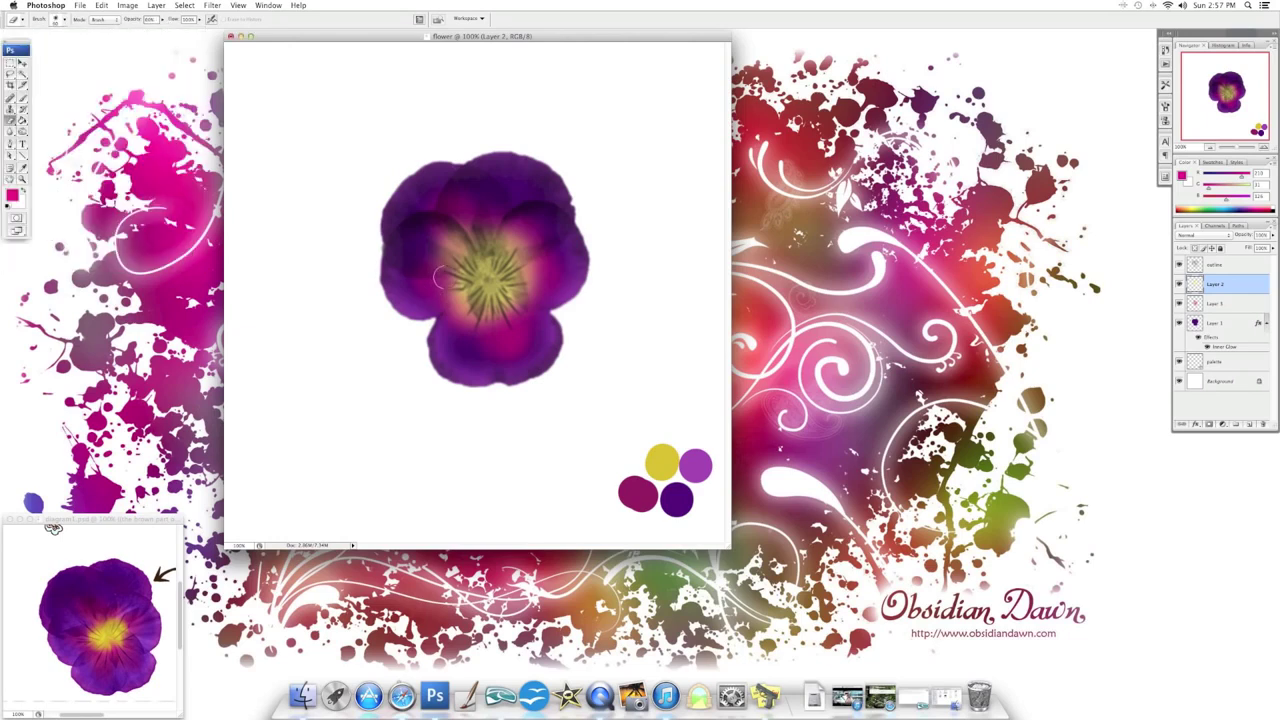
pyautogui.press('Return')
pyautogui.write('252')
pyautogui.press('Return')
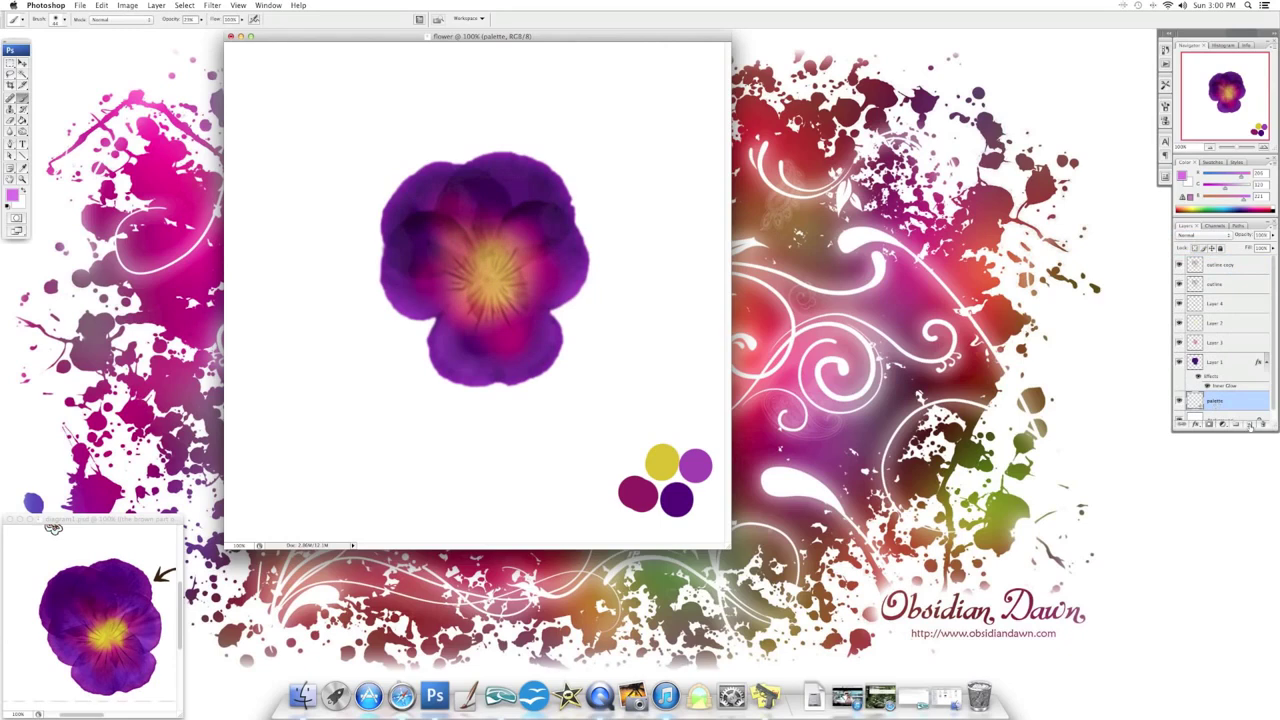
# Add Layer 5, delete the palette dots, and rename Layer 5 'combination layer'
pyautogui.click(1249, 426)
pyautogui.rightClick(1232, 400)
pyautogui.click(1230, 420)
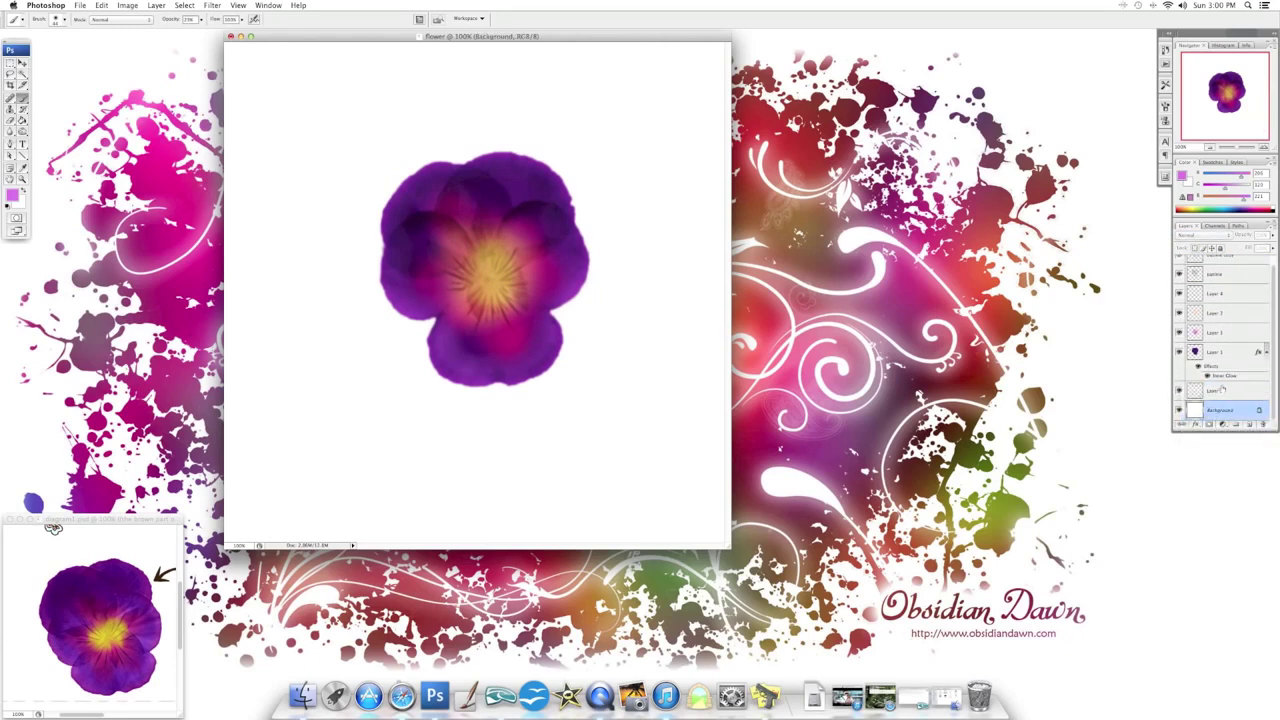
pyautogui.click(1222, 391)
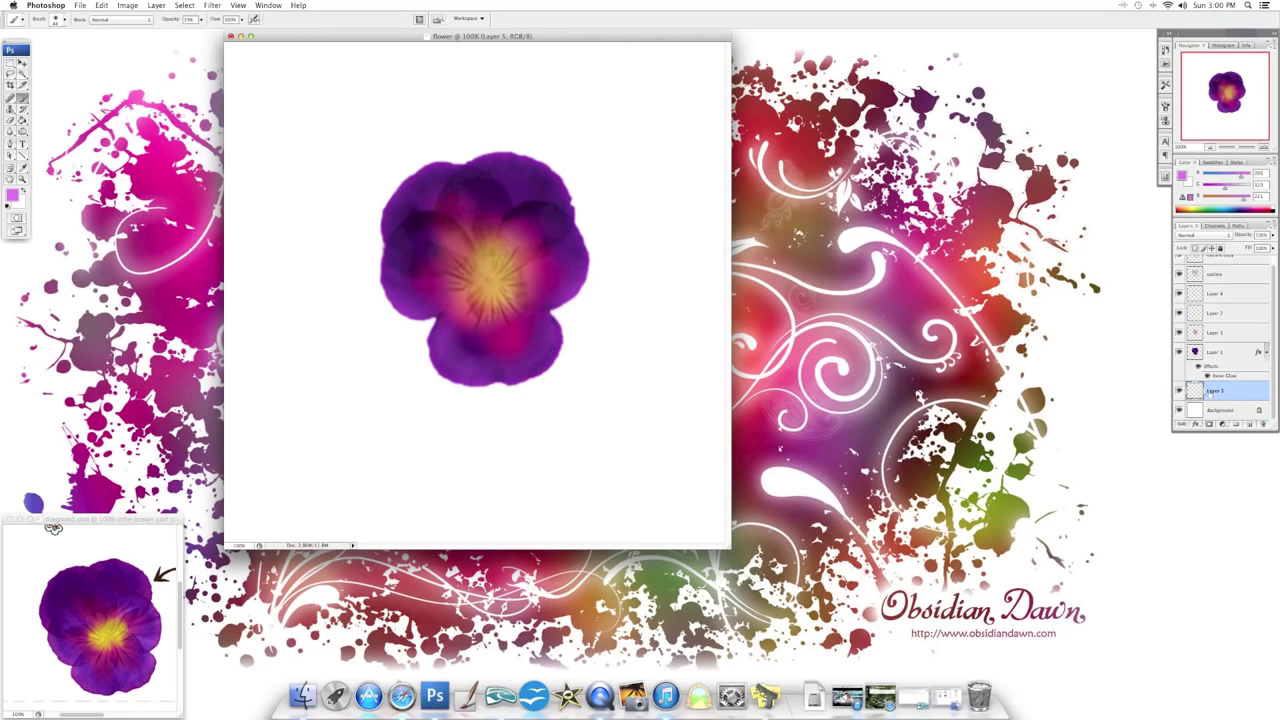
pyautogui.rightClick(1220, 390)
pyautogui.click(1200, 400)
pyautogui.write('combin')
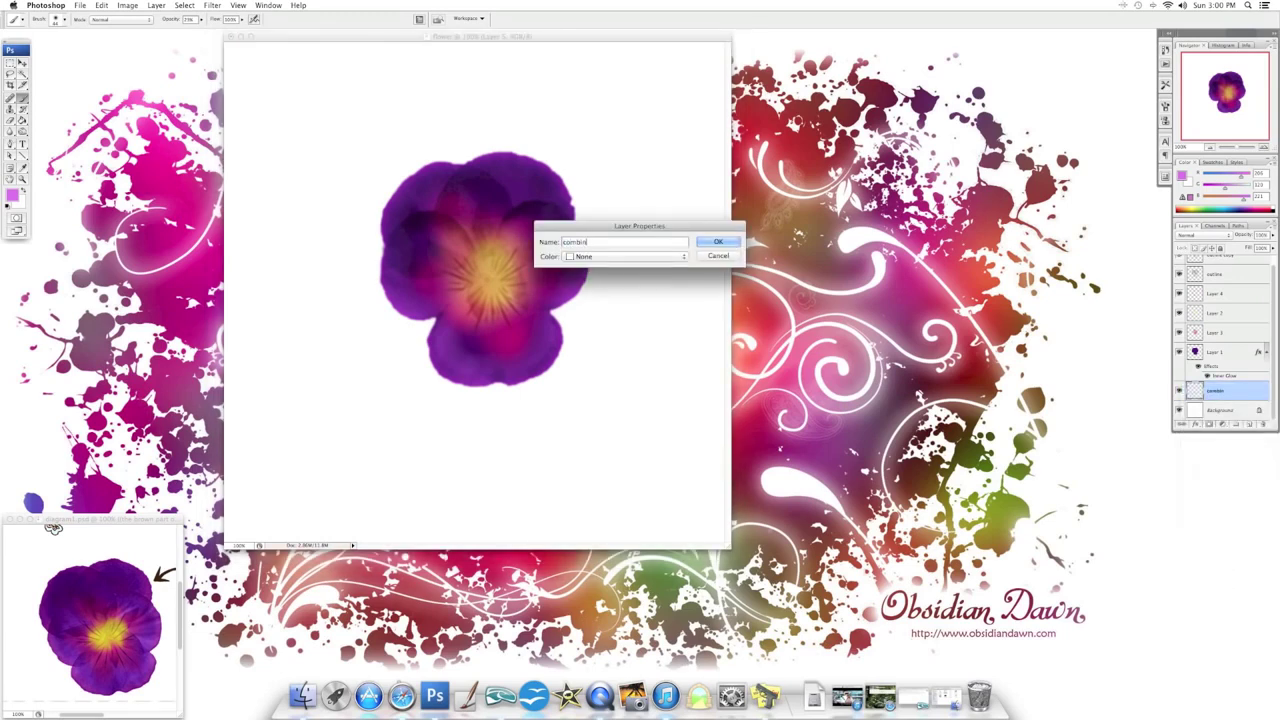
pyautogui.write('ation layer')
pyautogui.press('Return')
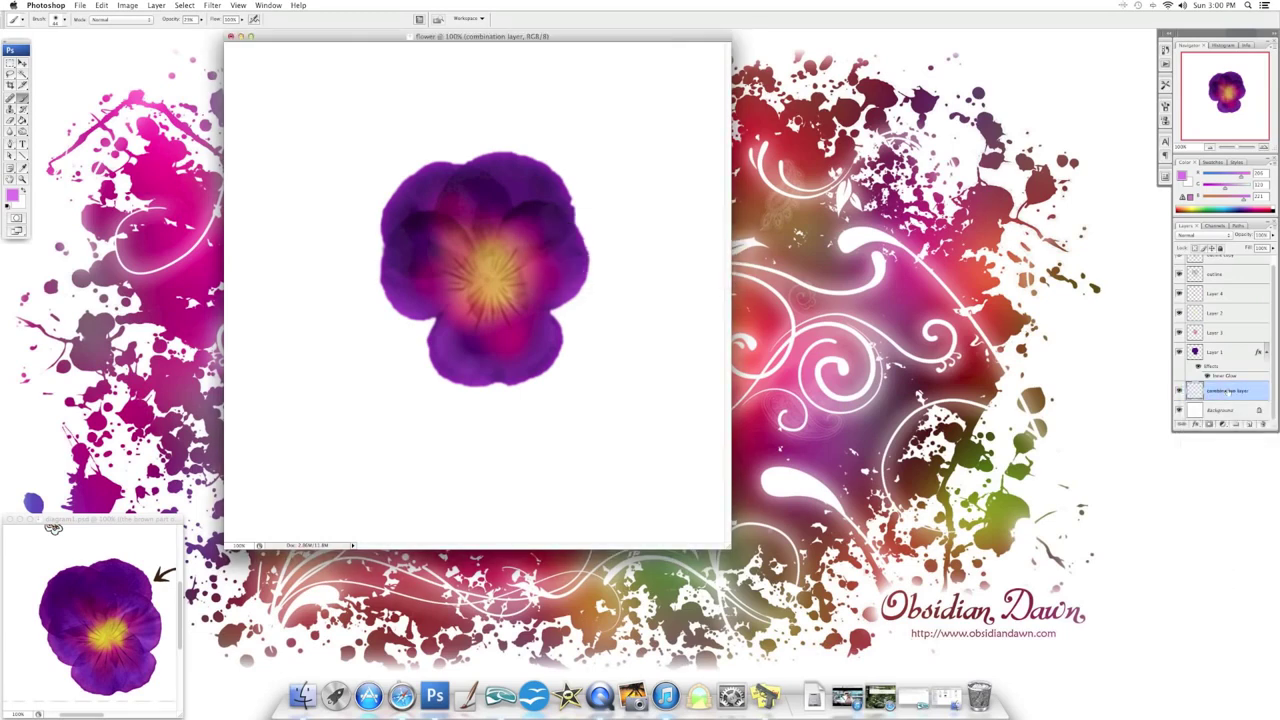
# Select every layer from outline copy to combination layer and merge them
pyautogui.scroll(1, 1228, 390)
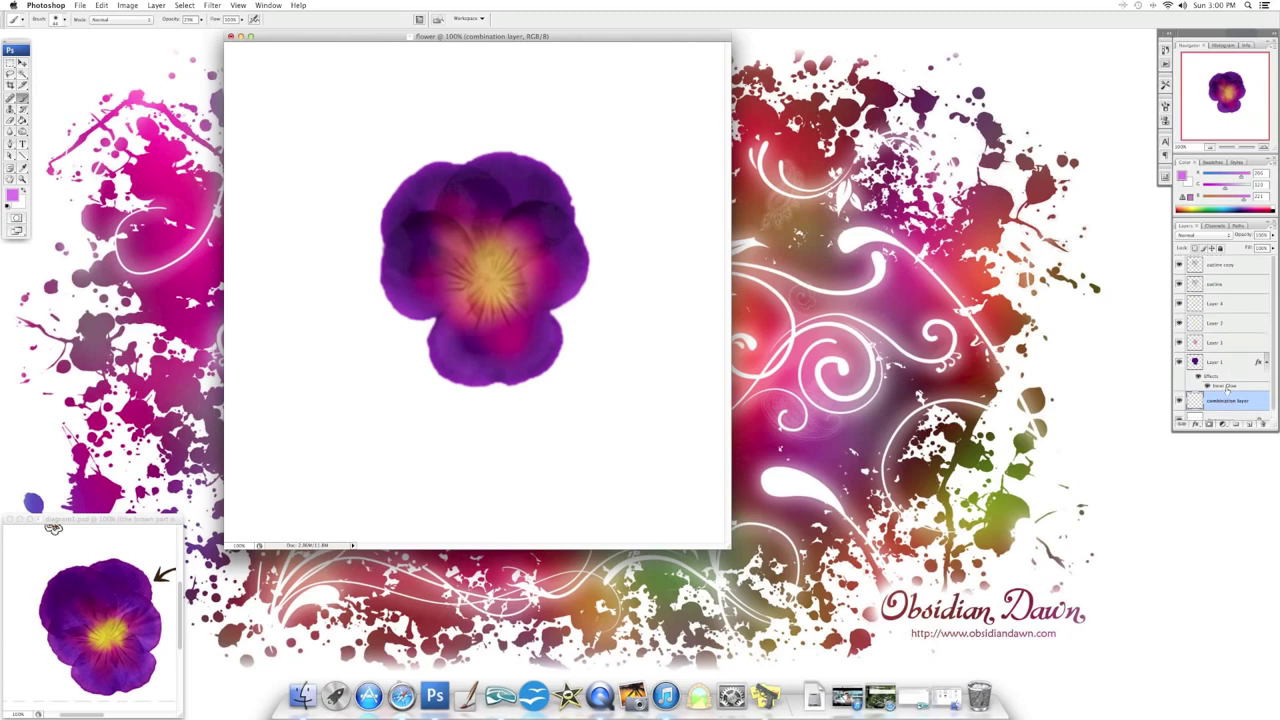
pyautogui.keyDown('shift'); pyautogui.click(1226, 265); pyautogui.keyUp('shift')
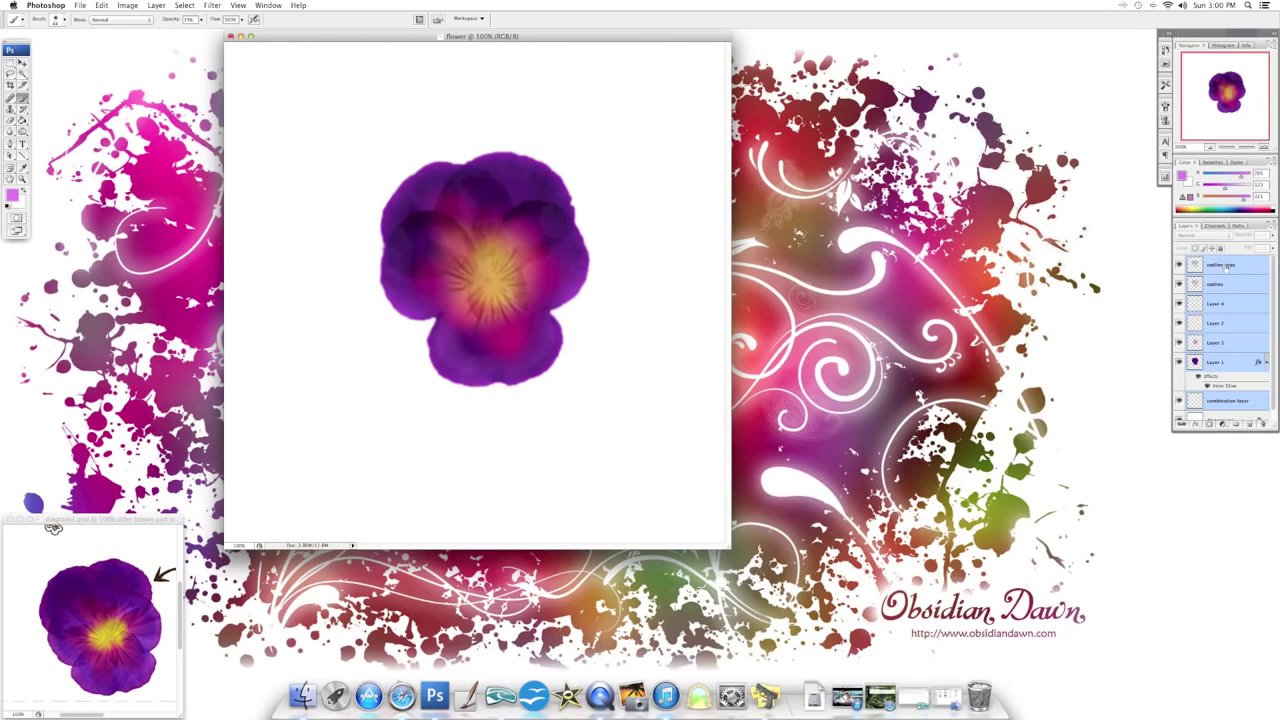
pyautogui.hotkey('ctrl', 'e')
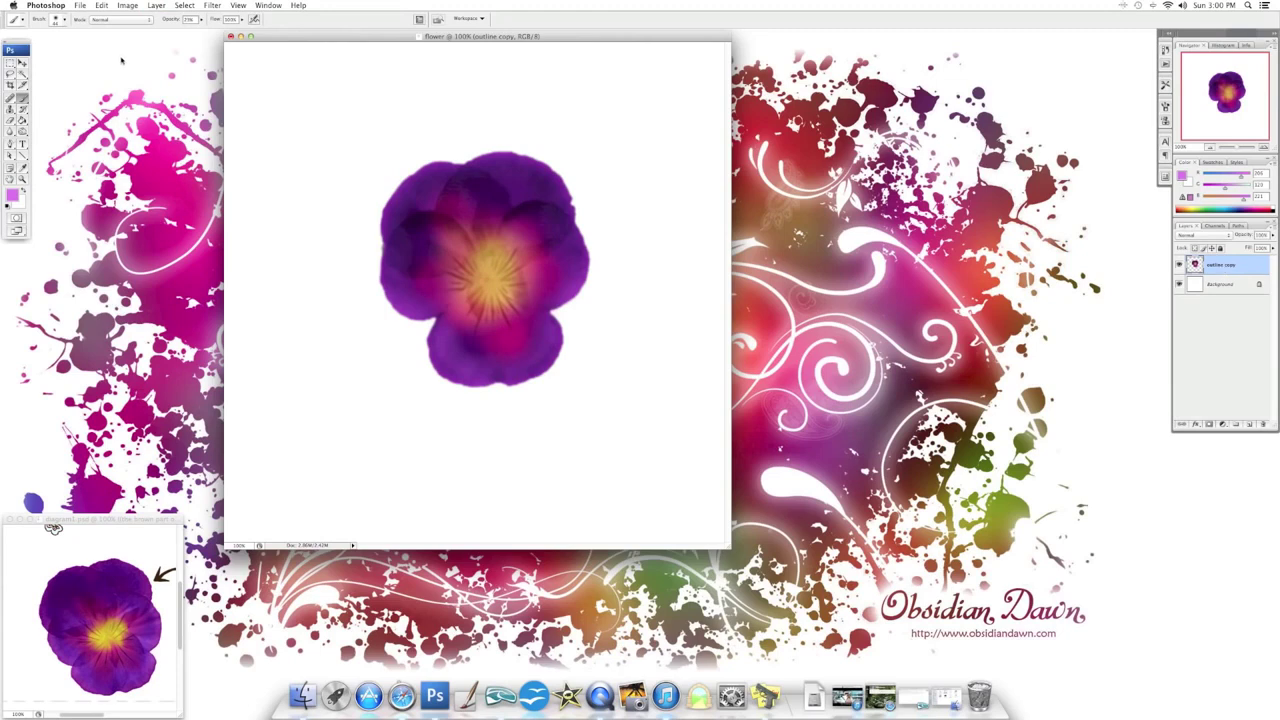
# Increase the pansy's contrast with Brightness/Contrast
pyautogui.click(127, 5)
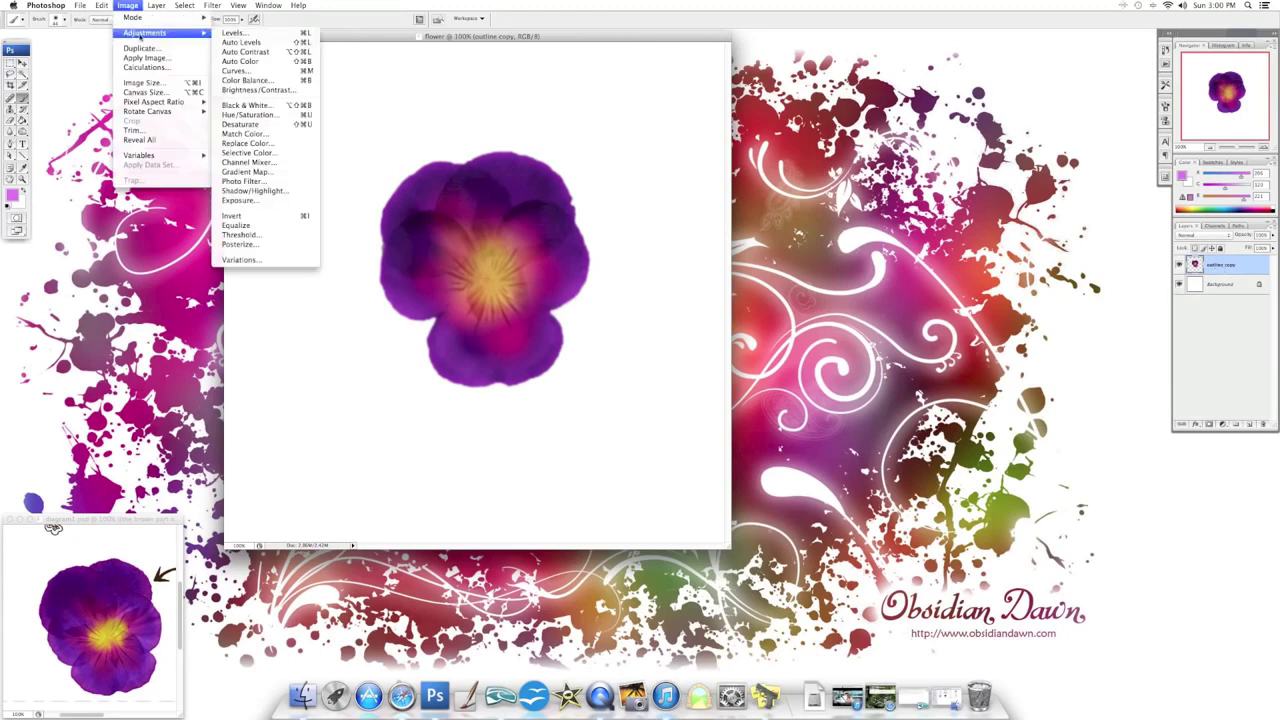
pyautogui.click(265, 89)
pyautogui.moveTo(615, 276)
pyautogui.mouseDown()
pyautogui.moveTo(643, 276)
pyautogui.moveTo(616, 251)
pyautogui.mouseUp()
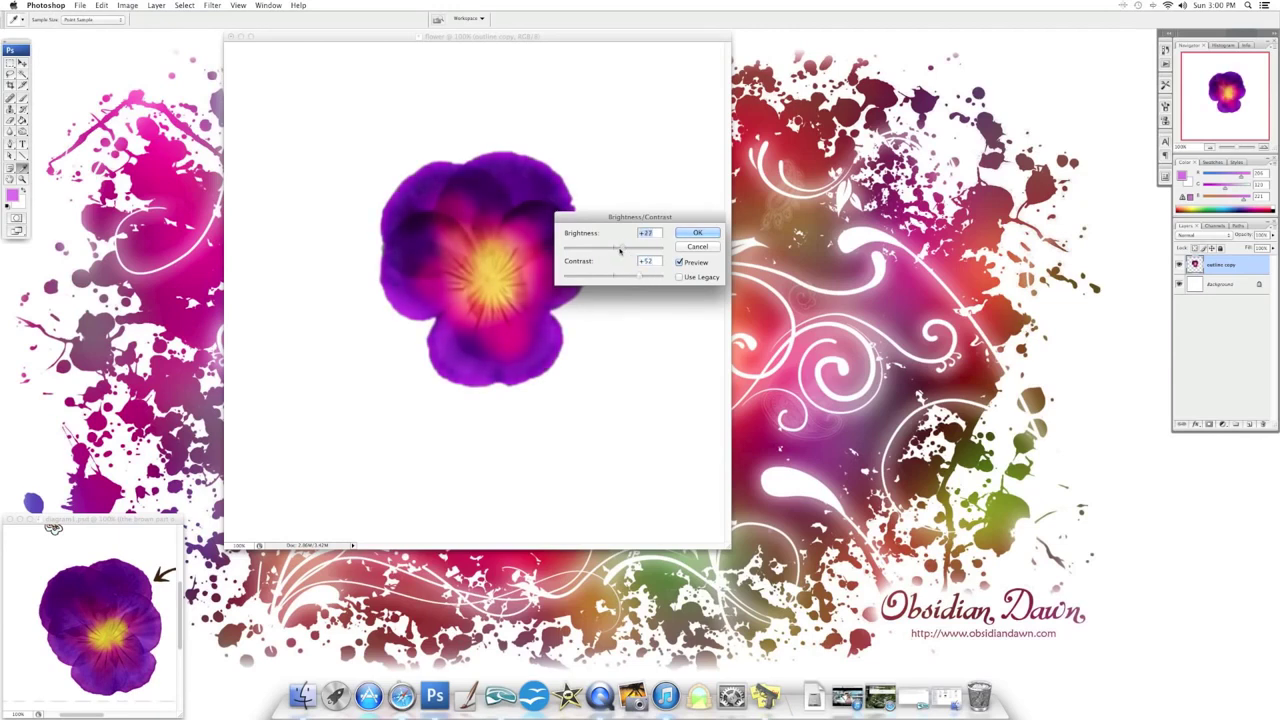
pyautogui.press('Return')
# Lower the pansy's saturation to -25 with Hue/Saturation
pyautogui.click(127, 5)
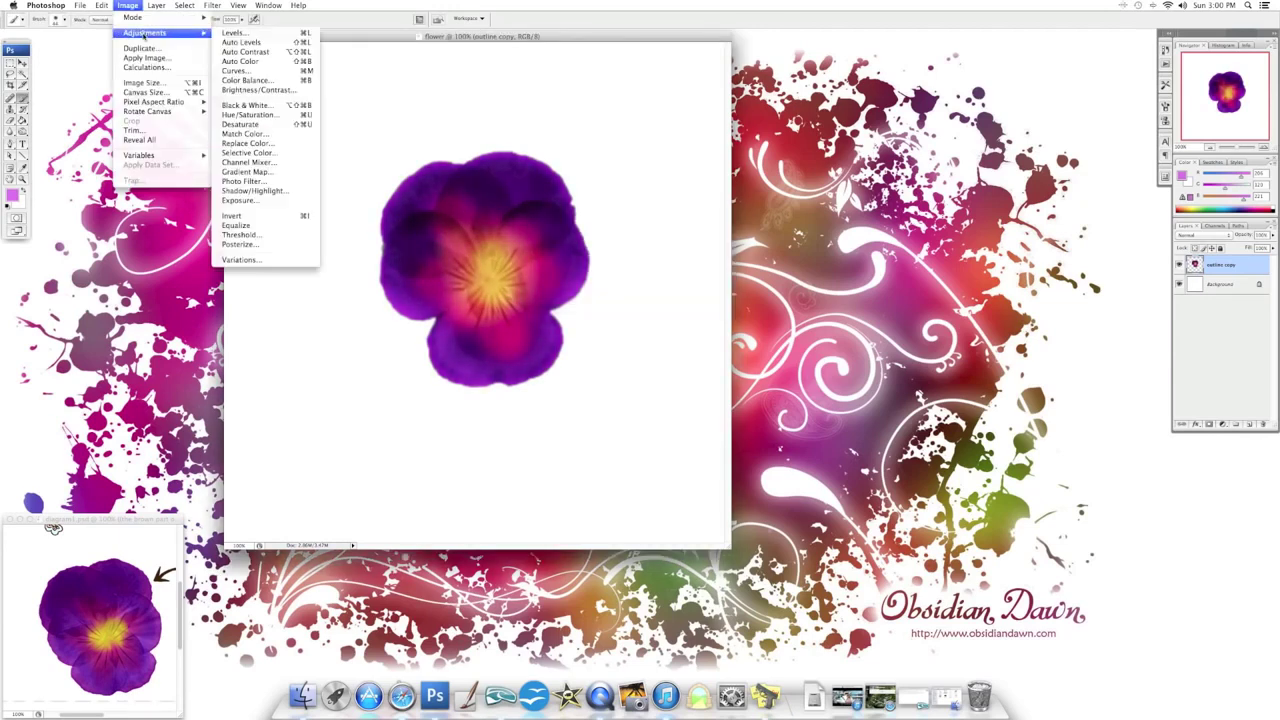
pyautogui.click(260, 116)
pyautogui.moveTo(882, 362); pyautogui.dragTo(871, 364)
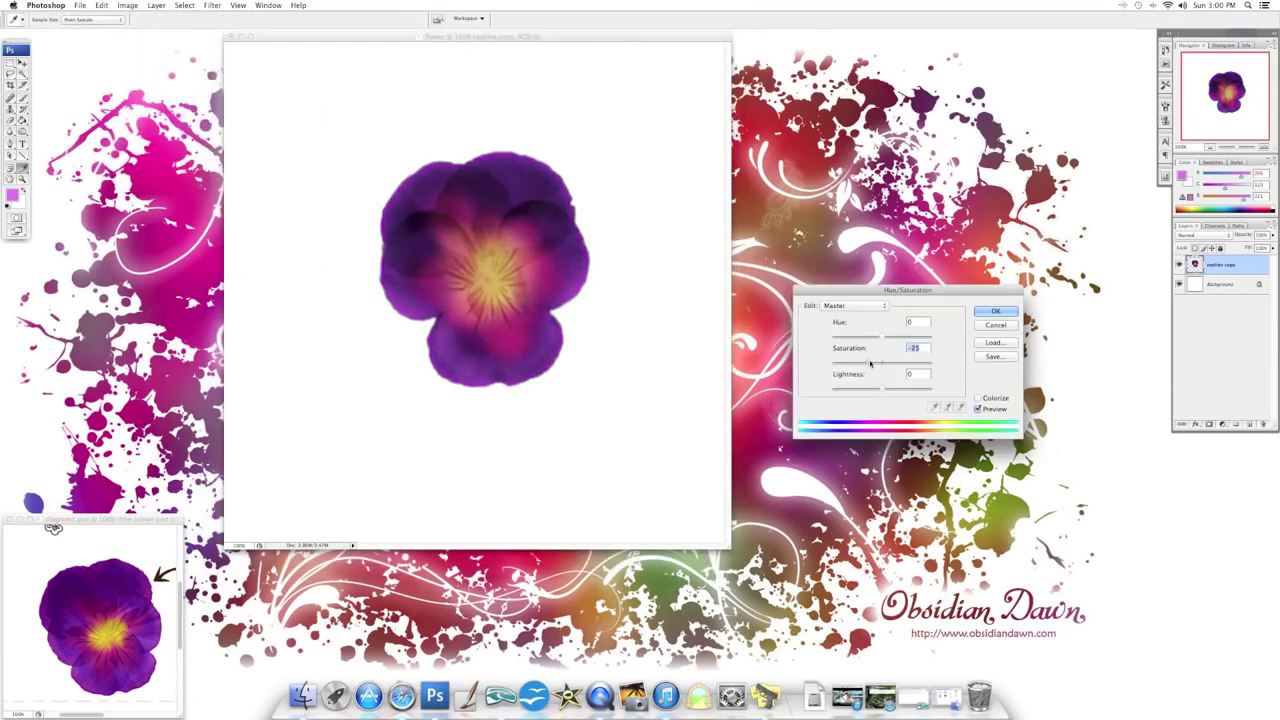
pyautogui.click(995, 312)
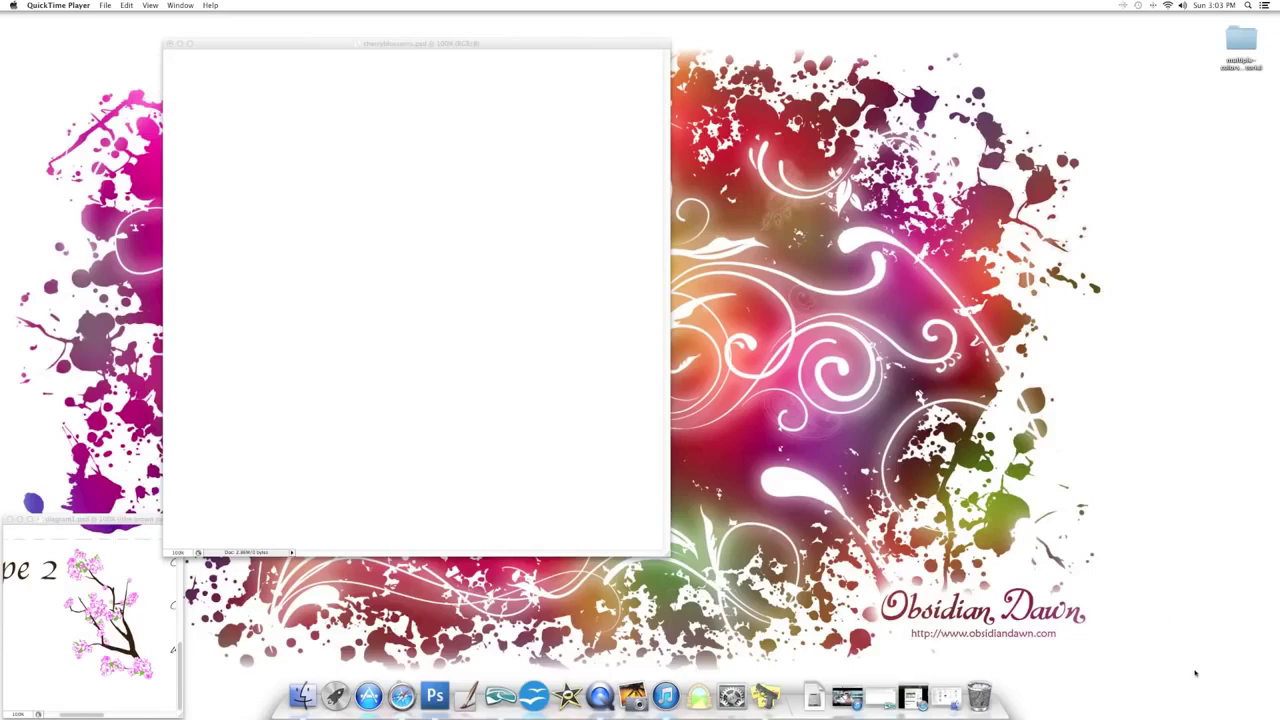
# Load the trees brush set and select the 936 px cherry-blossom branch brush
pyautogui.click(372, 44)
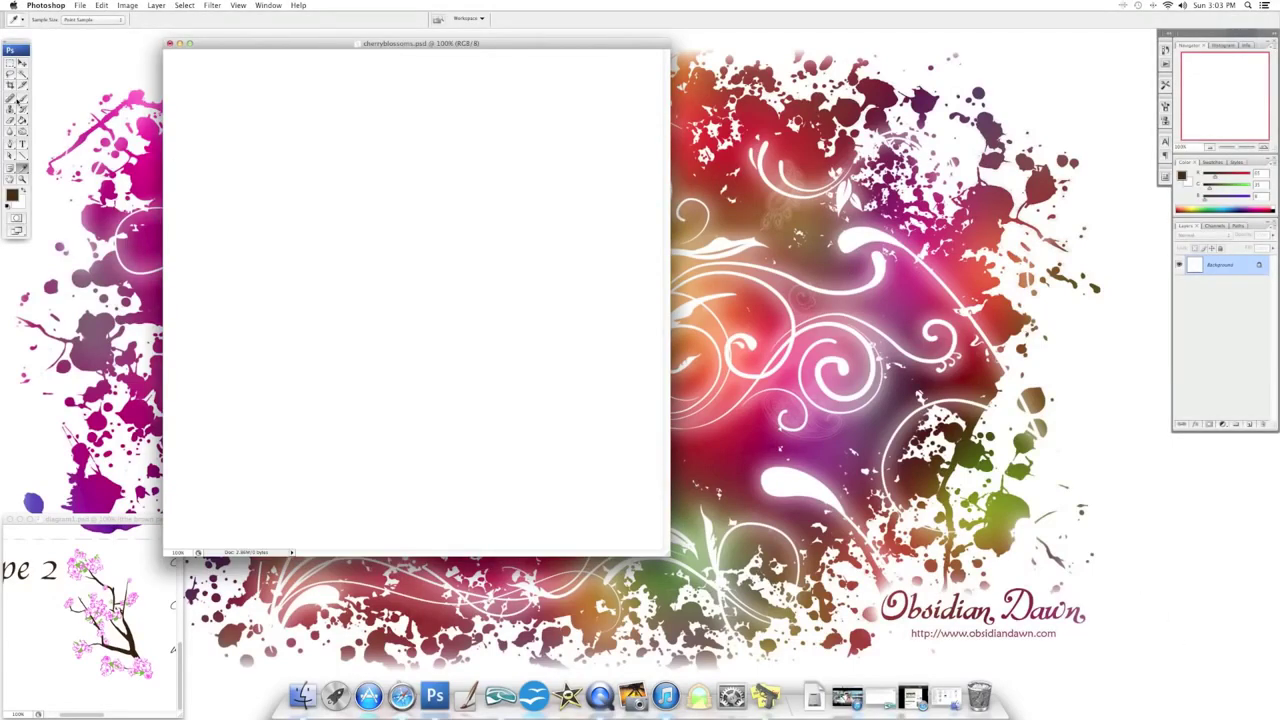
pyautogui.click(22, 99)
pyautogui.click(65, 20)
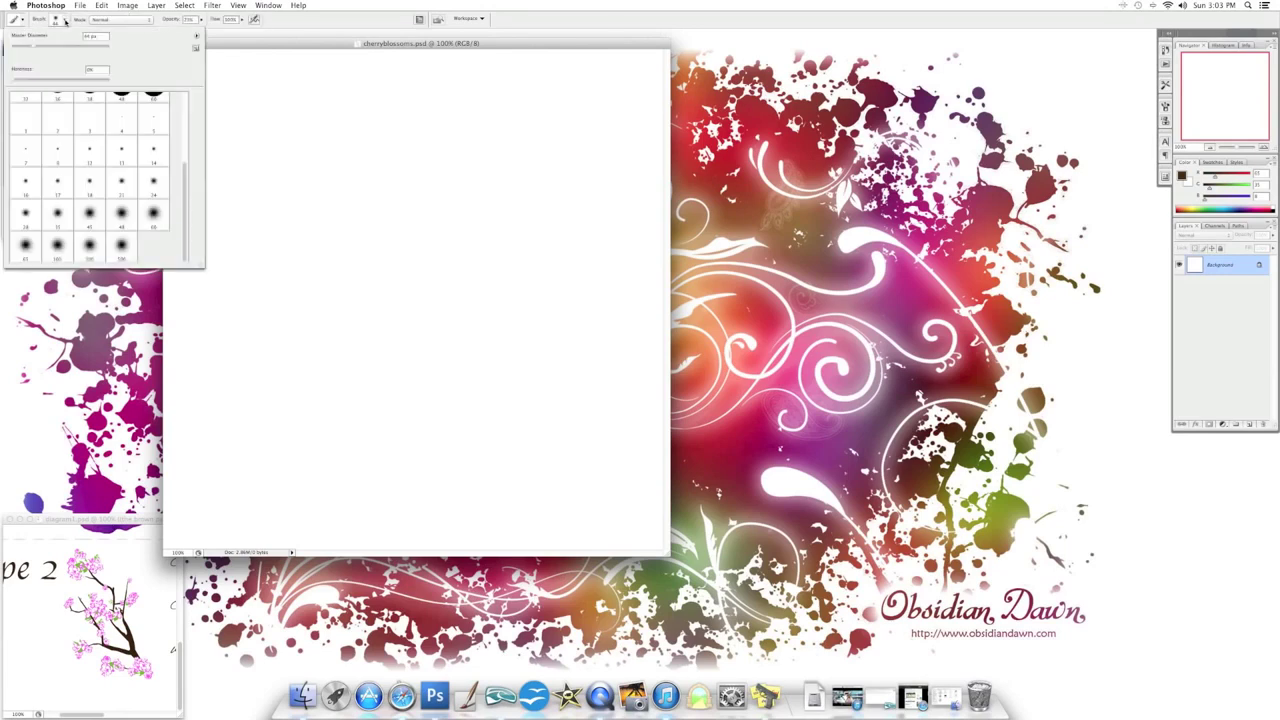
pyautogui.click(199, 38)
pyautogui.scroll(-10, 256, 570)
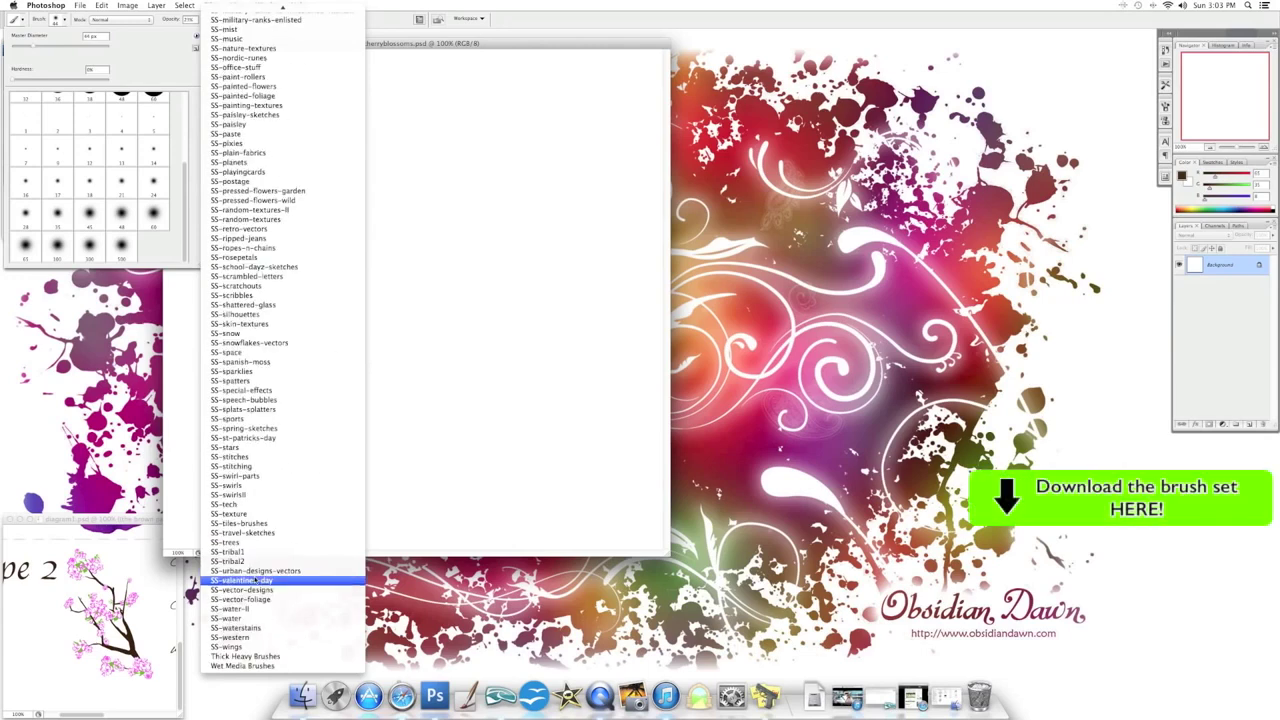
pyautogui.click(252, 600)
pyautogui.click(716, 192)
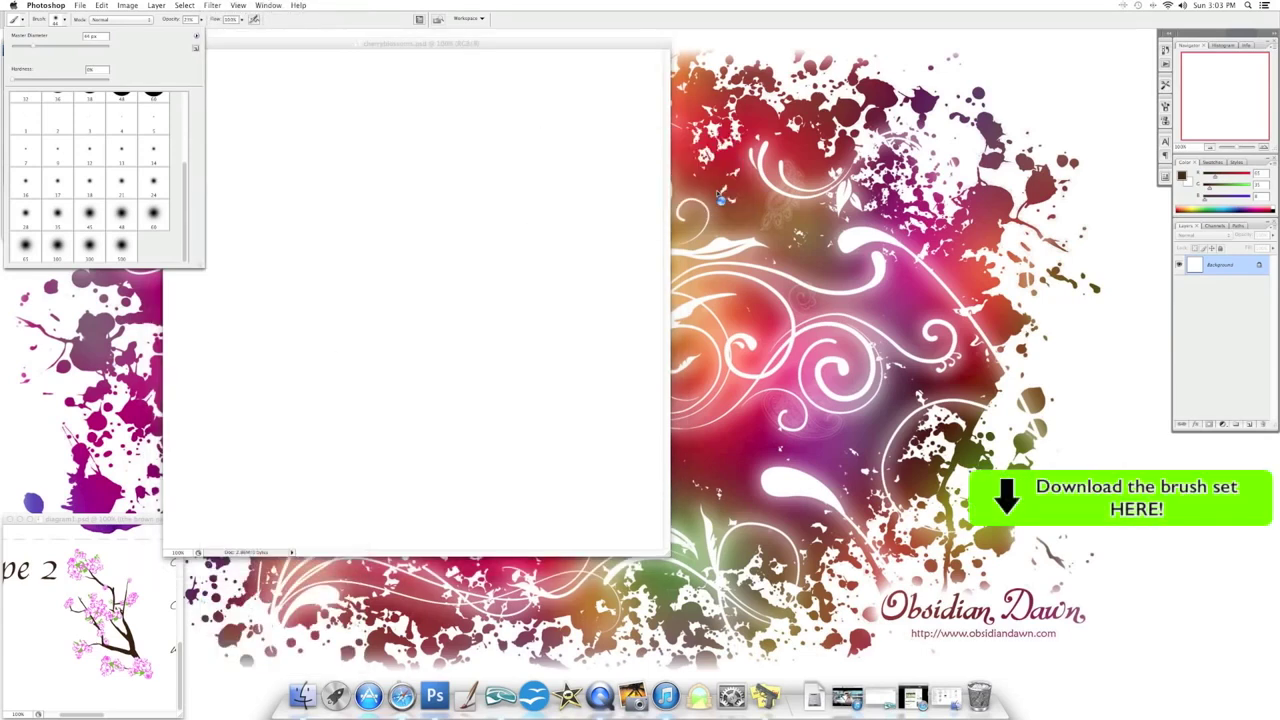
pyautogui.click(122, 140)
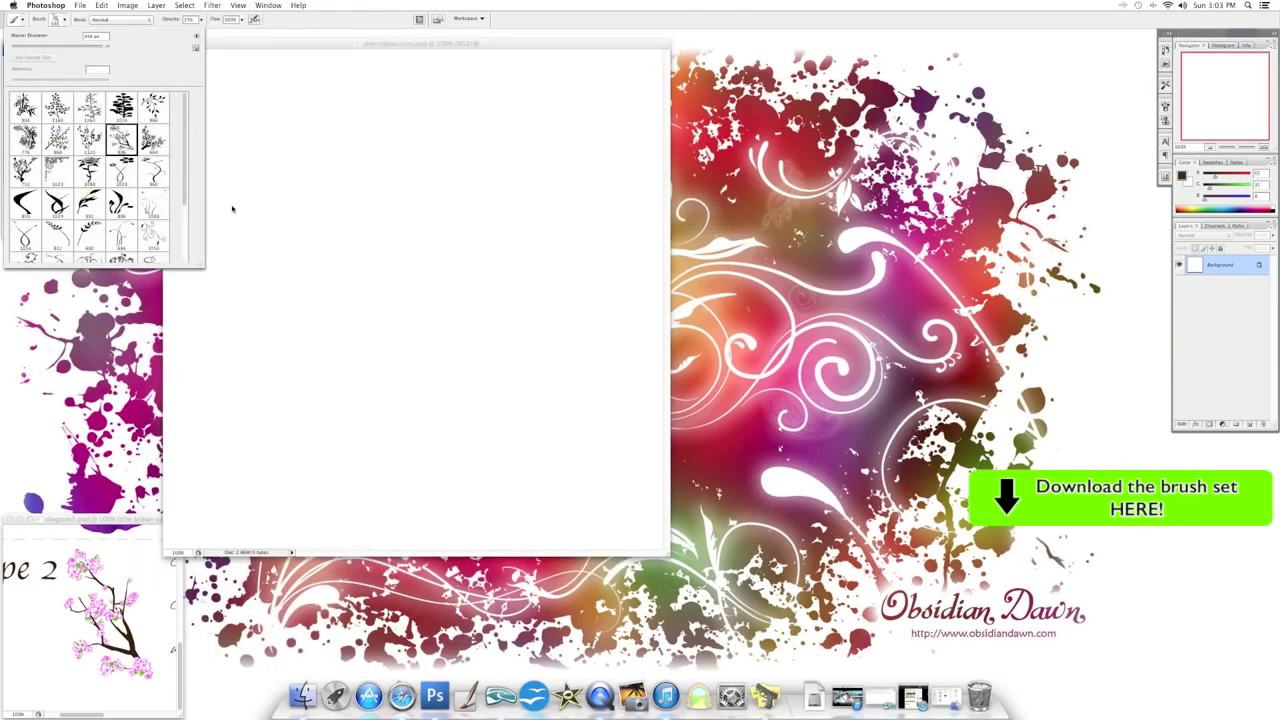
pyautogui.press('Return')
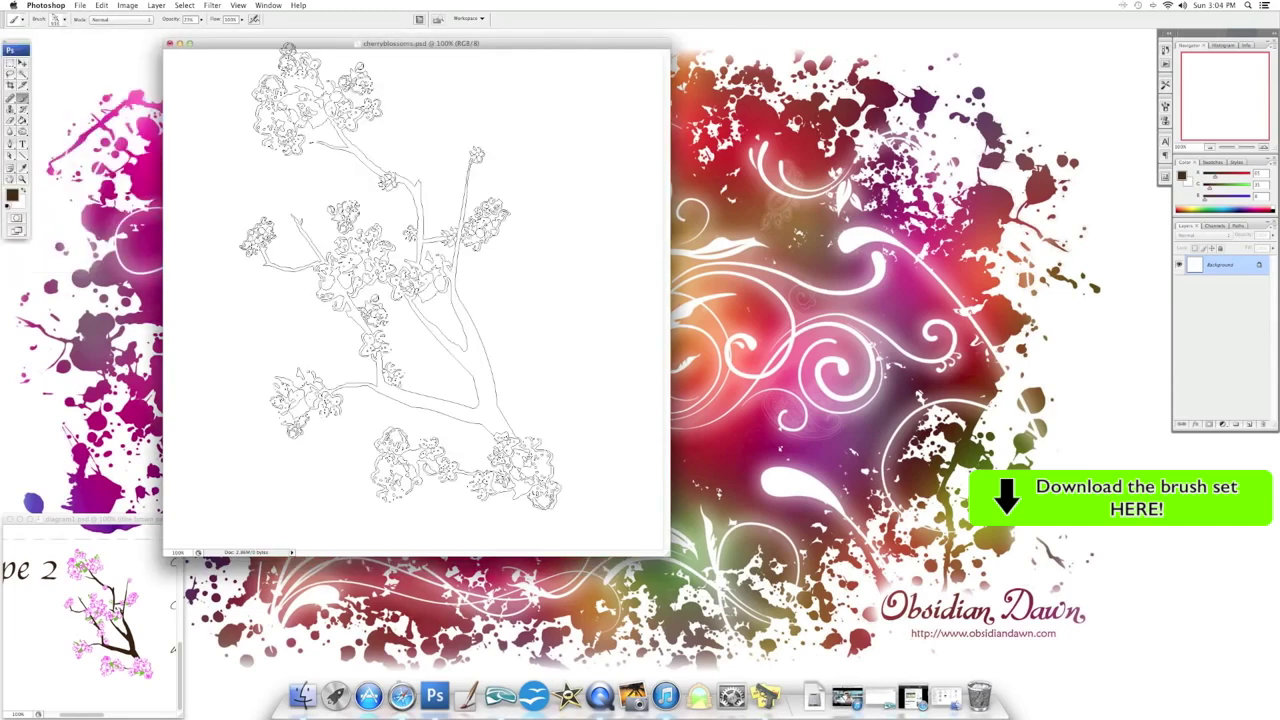
# Add a new layer and stamp the cherry branch in dark brown
pyautogui.click(1249, 424)
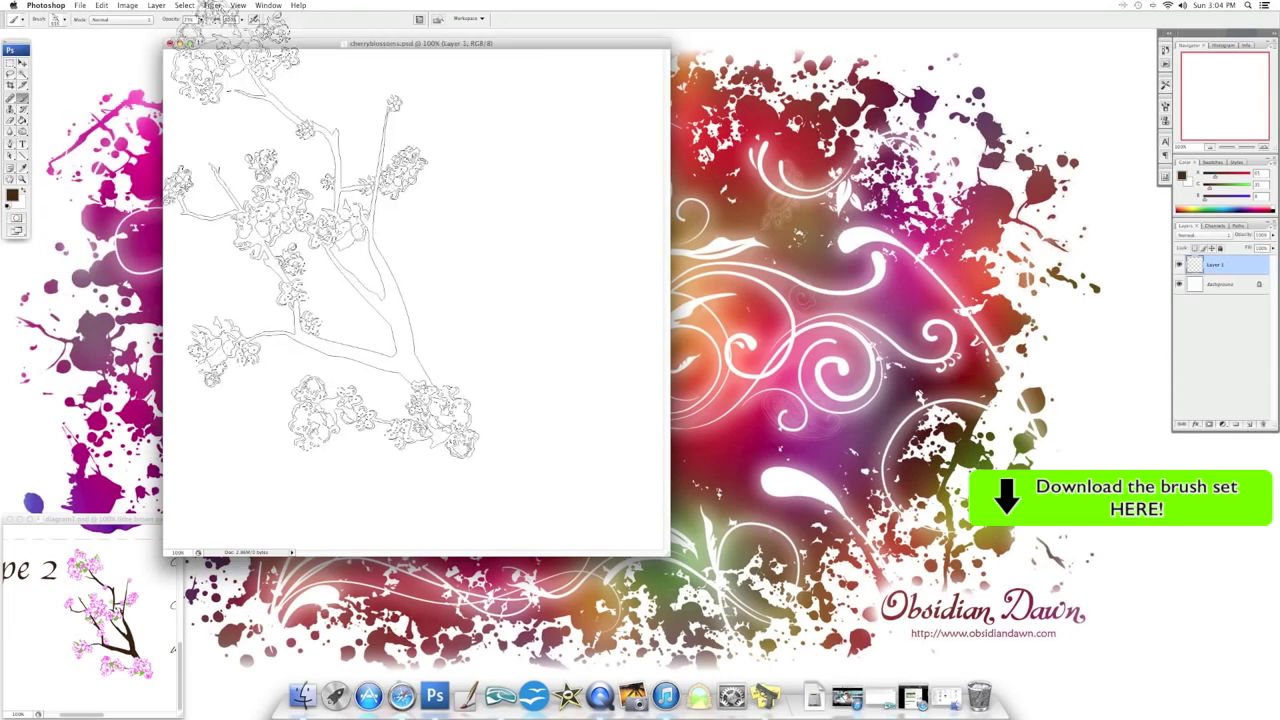
pyautogui.click(12, 196)
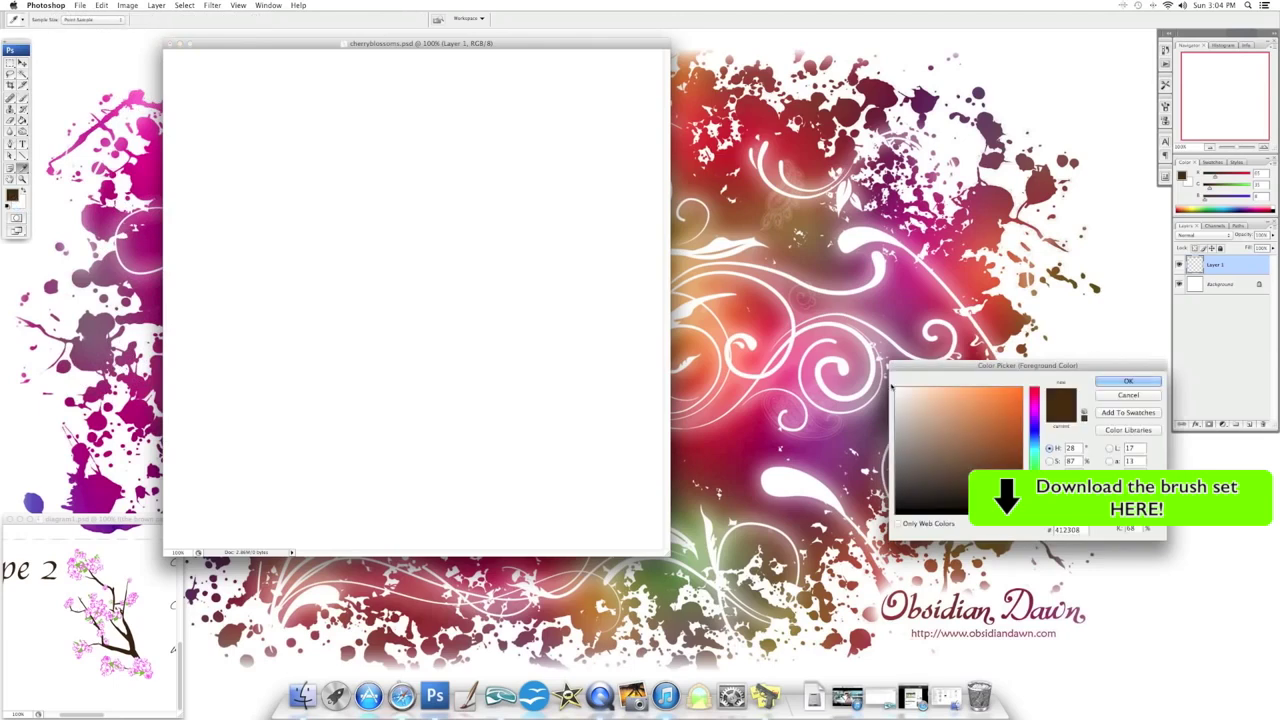
pyautogui.click(1129, 382)
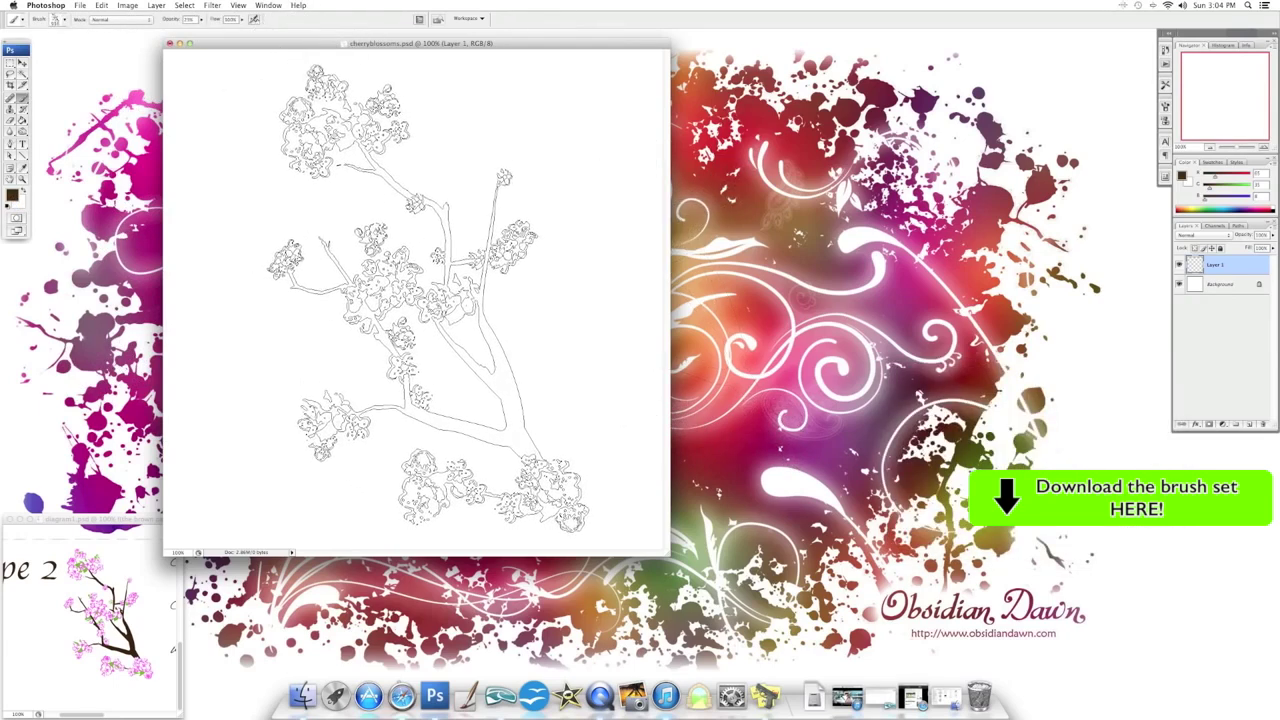
pyautogui.click(442, 295)
# Rename the stamped branch layer to 'brown layer'
pyautogui.rightClick(1216, 264)
pyautogui.click(1218, 264)
pyautogui.write('brown layer')
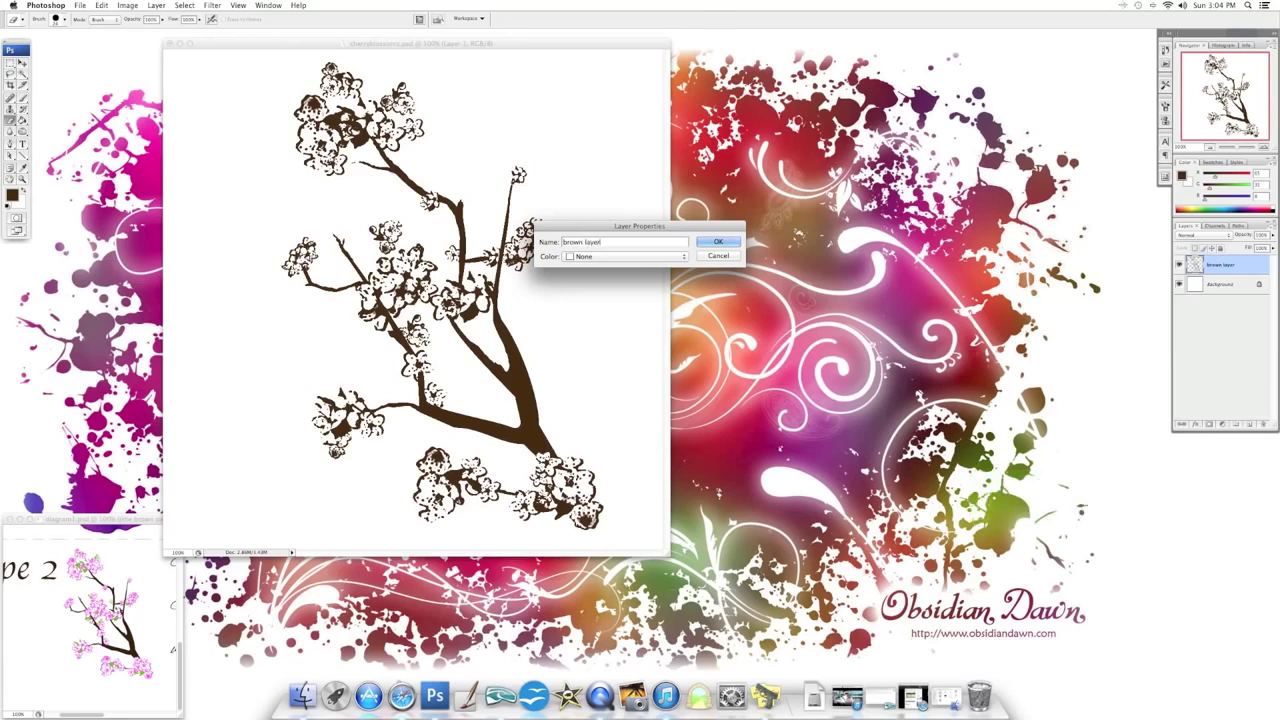
pyautogui.press('Return')
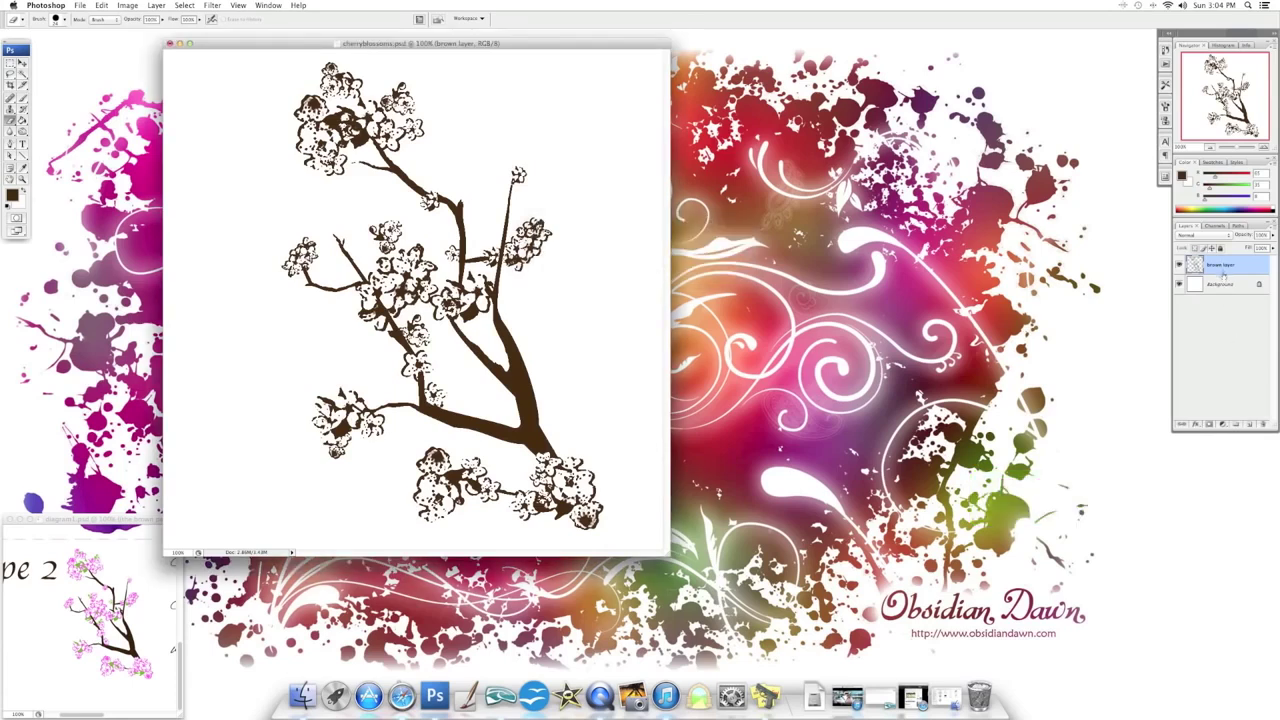
# Duplicate the brown layer and rename the copy 'pink'
pyautogui.rightClick(1223, 274)
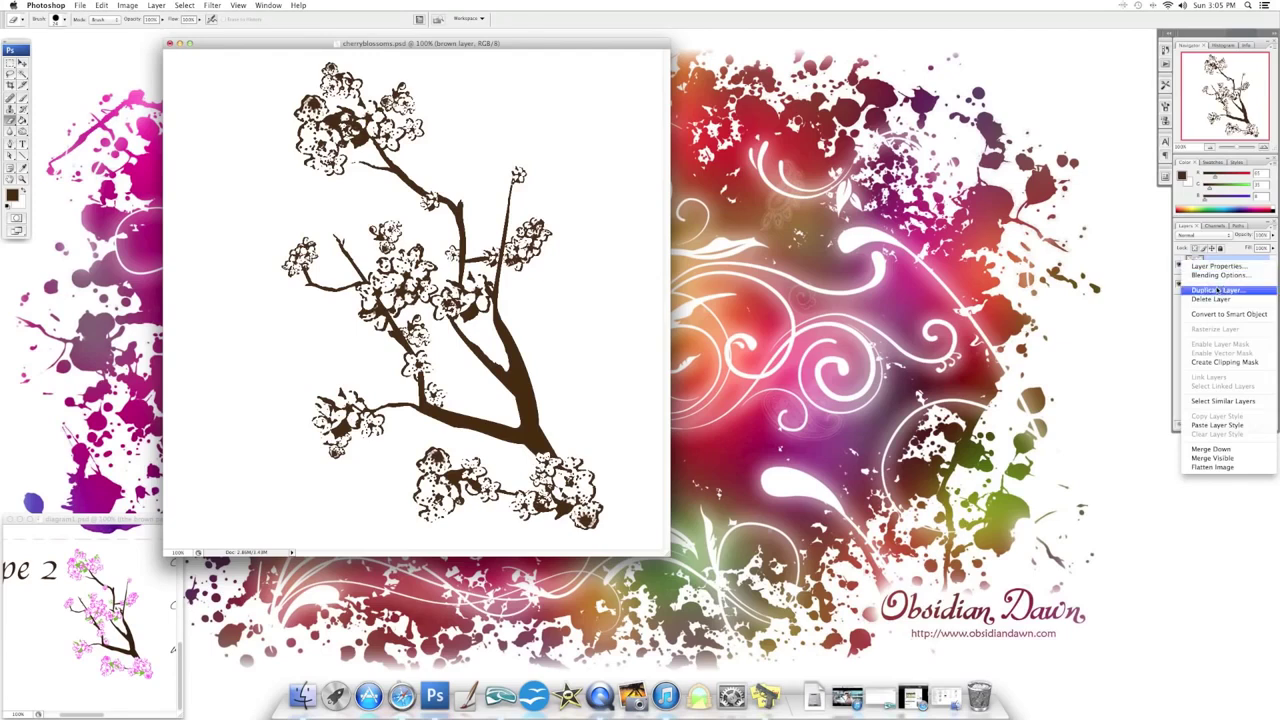
pyautogui.click(1217, 289)
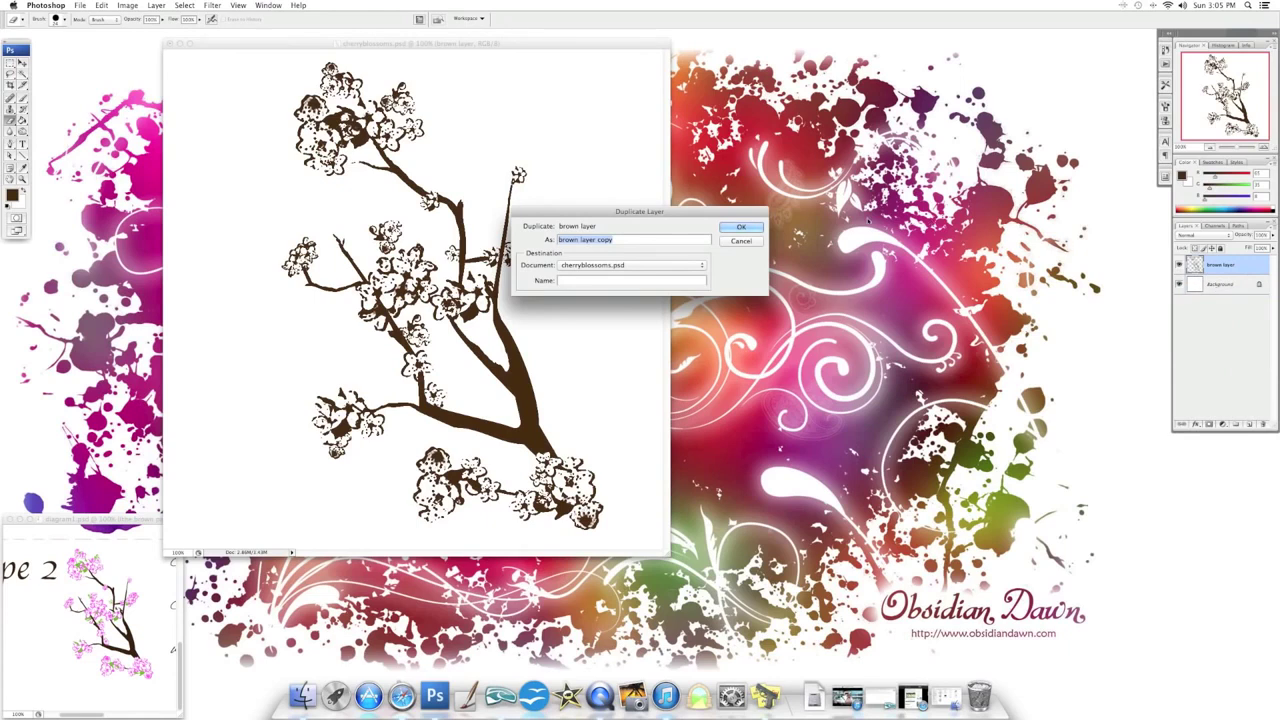
pyautogui.click(741, 228)
pyautogui.rightClick(1227, 268)
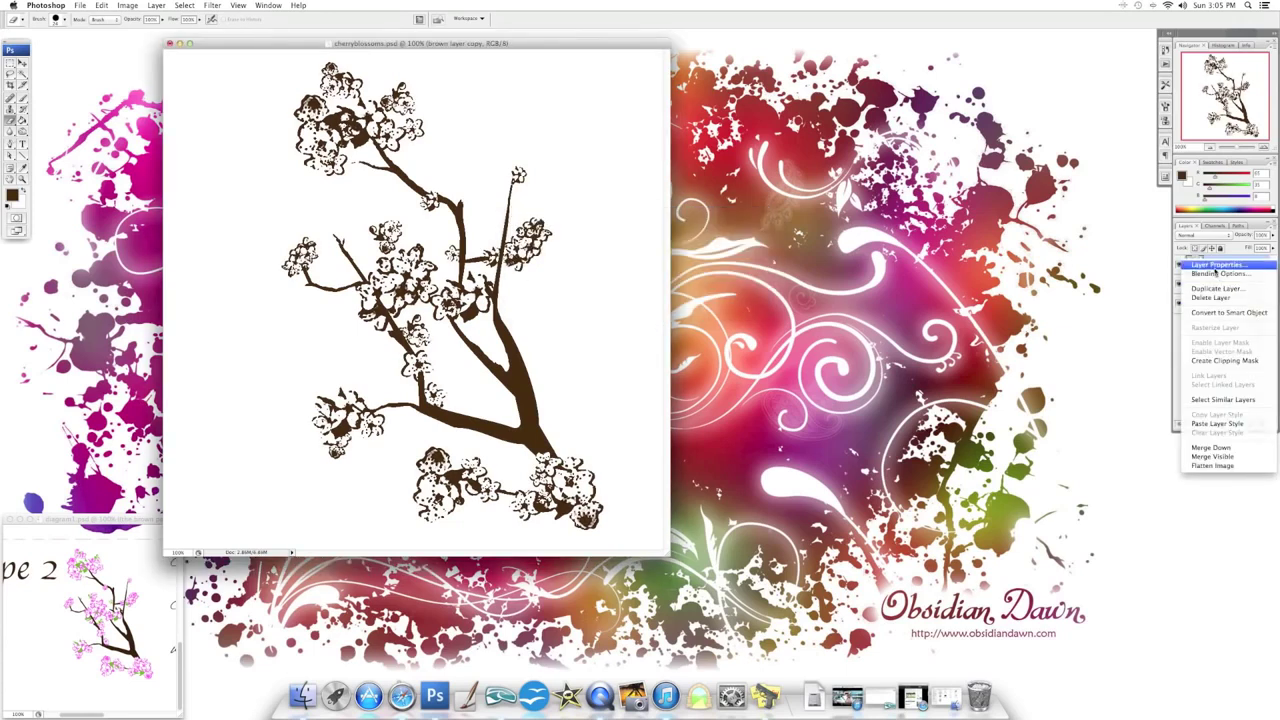
pyautogui.click(1225, 272)
pyautogui.write('pink')
pyautogui.press('Return')
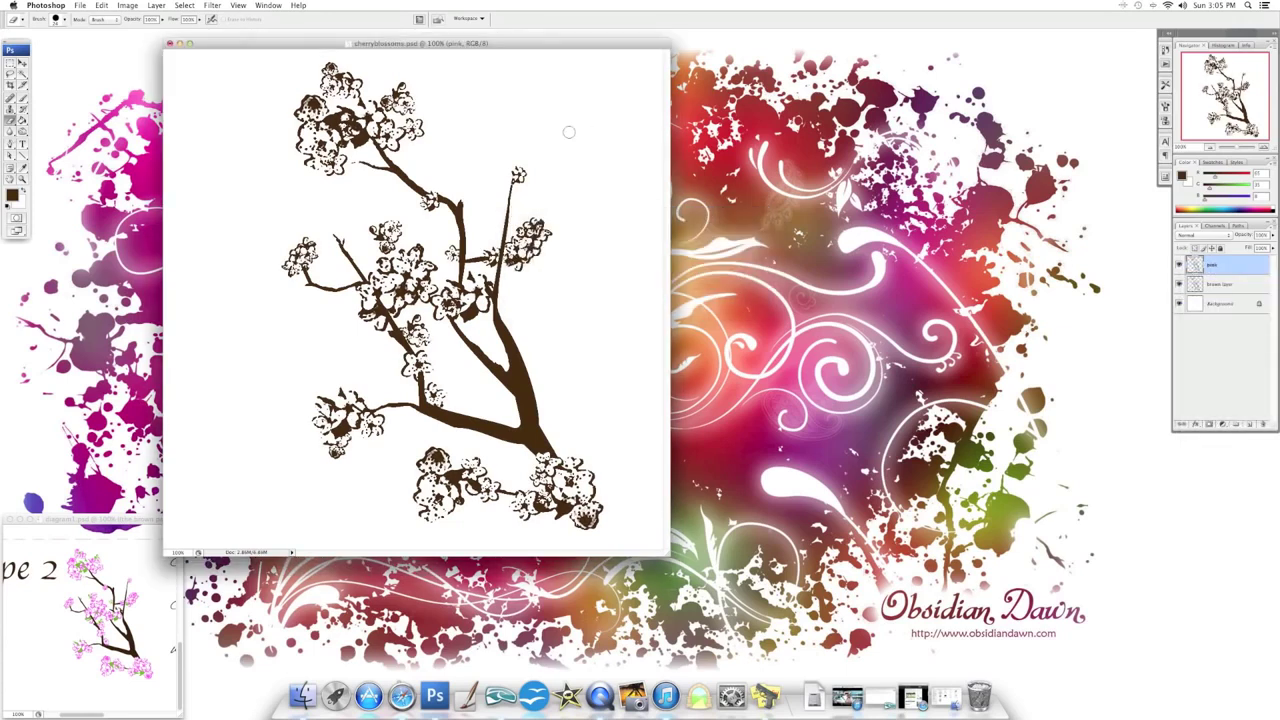
# Give the pink layer a light pink Color Overlay, then toggle it to compare
pyautogui.click(1199, 425)
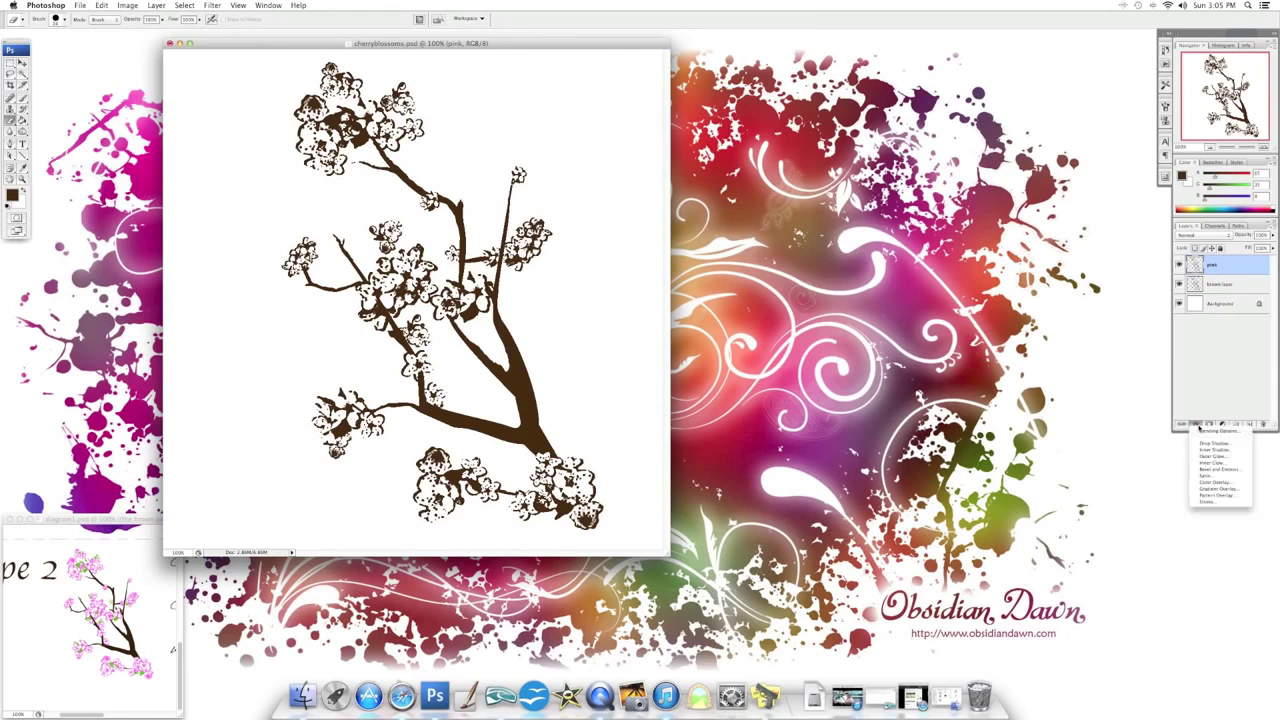
pyautogui.click(1213, 484)
pyautogui.click(1097, 195)
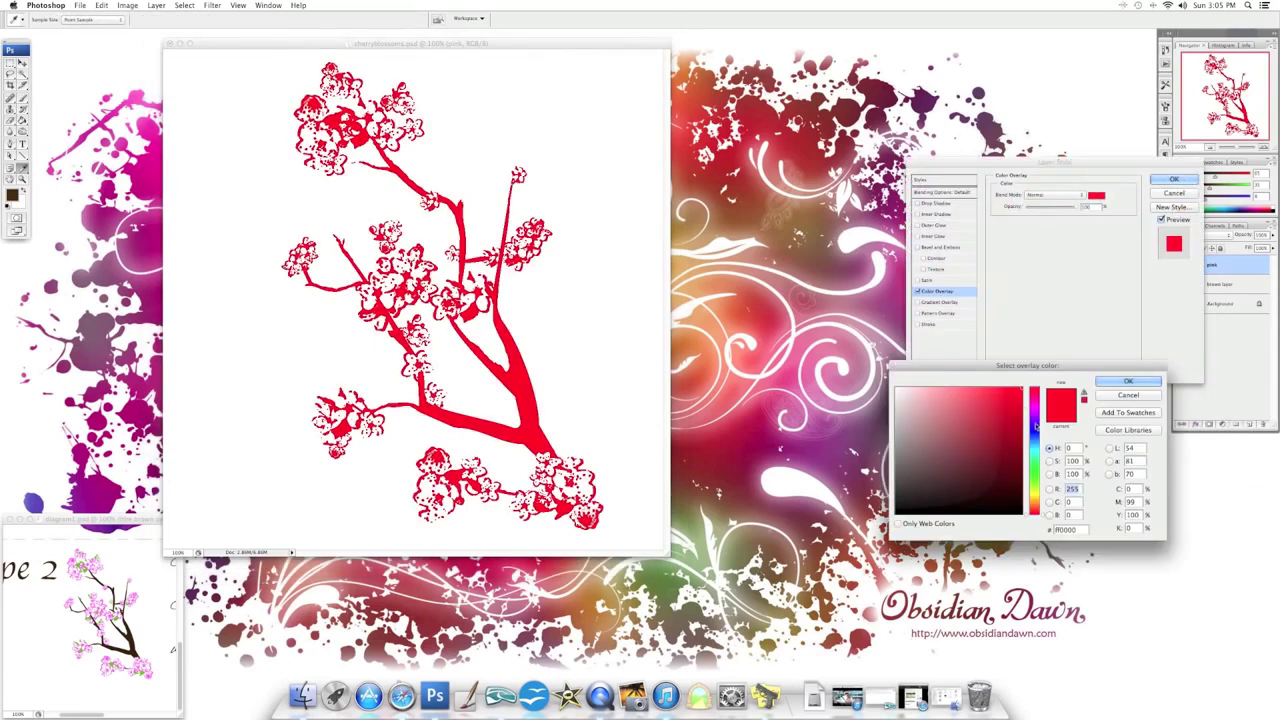
pyautogui.click(1034, 411)
pyautogui.click(940, 384)
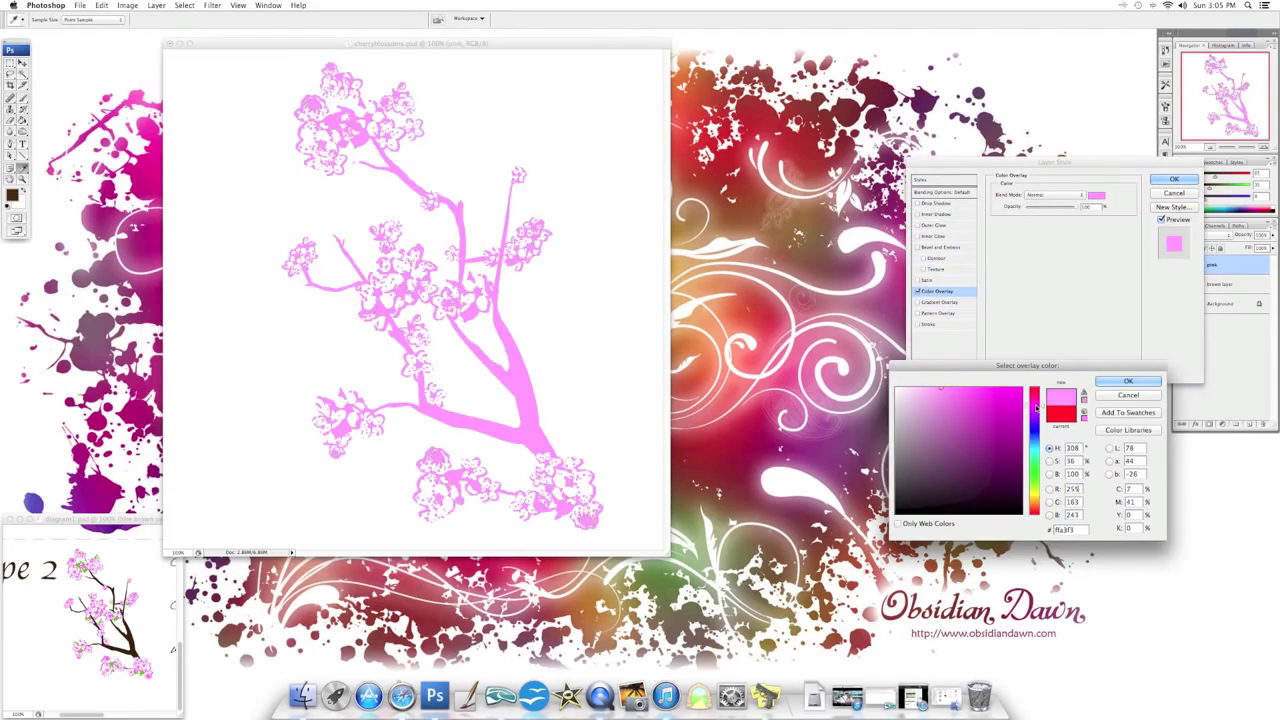
pyautogui.click(956, 387)
pyautogui.click(1128, 381)
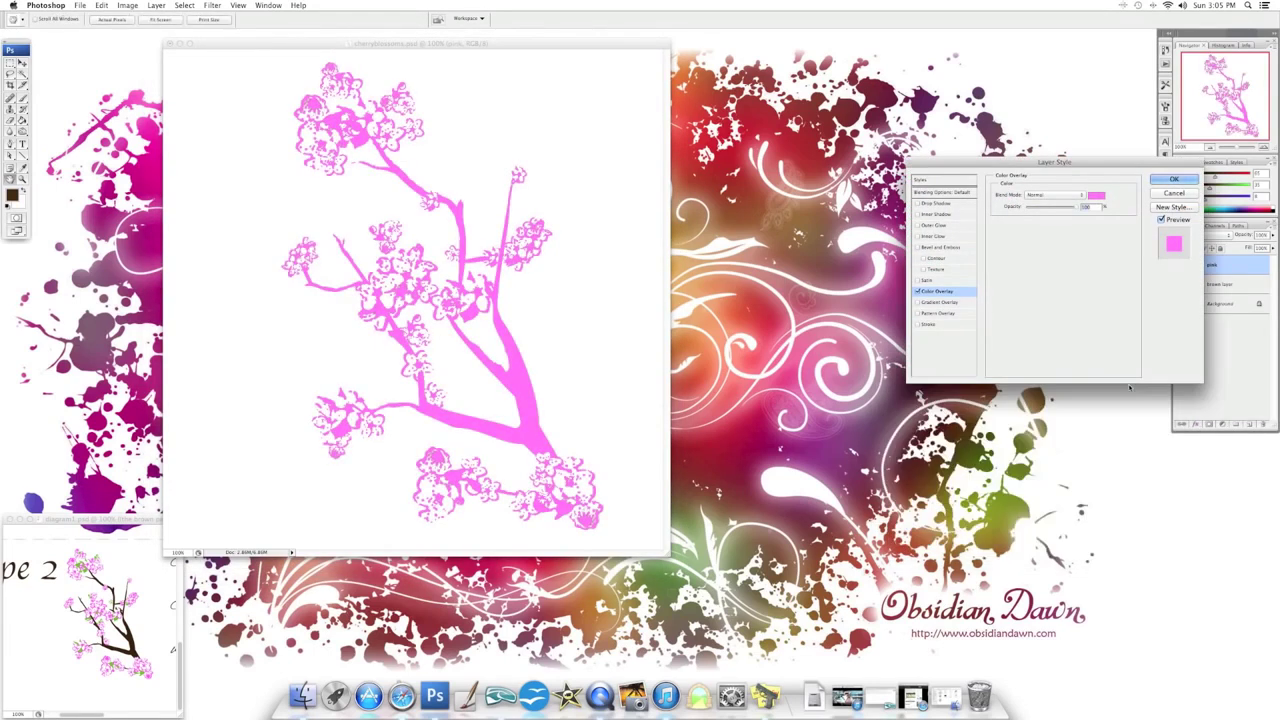
pyautogui.click(1174, 179)
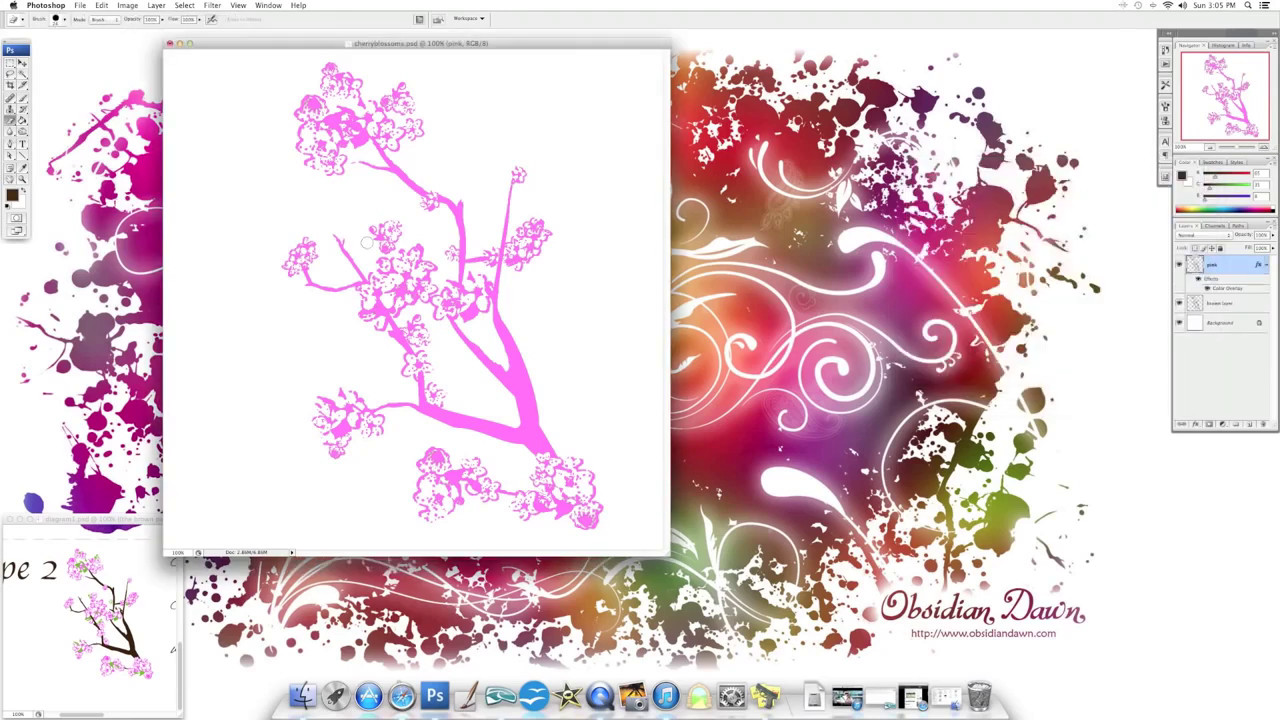
pyautogui.click(1180, 265)
pyautogui.click(1181, 265)
# Paint along the upper, right, lower, middle and top stems so they show brown
pyautogui.click(60, 19)
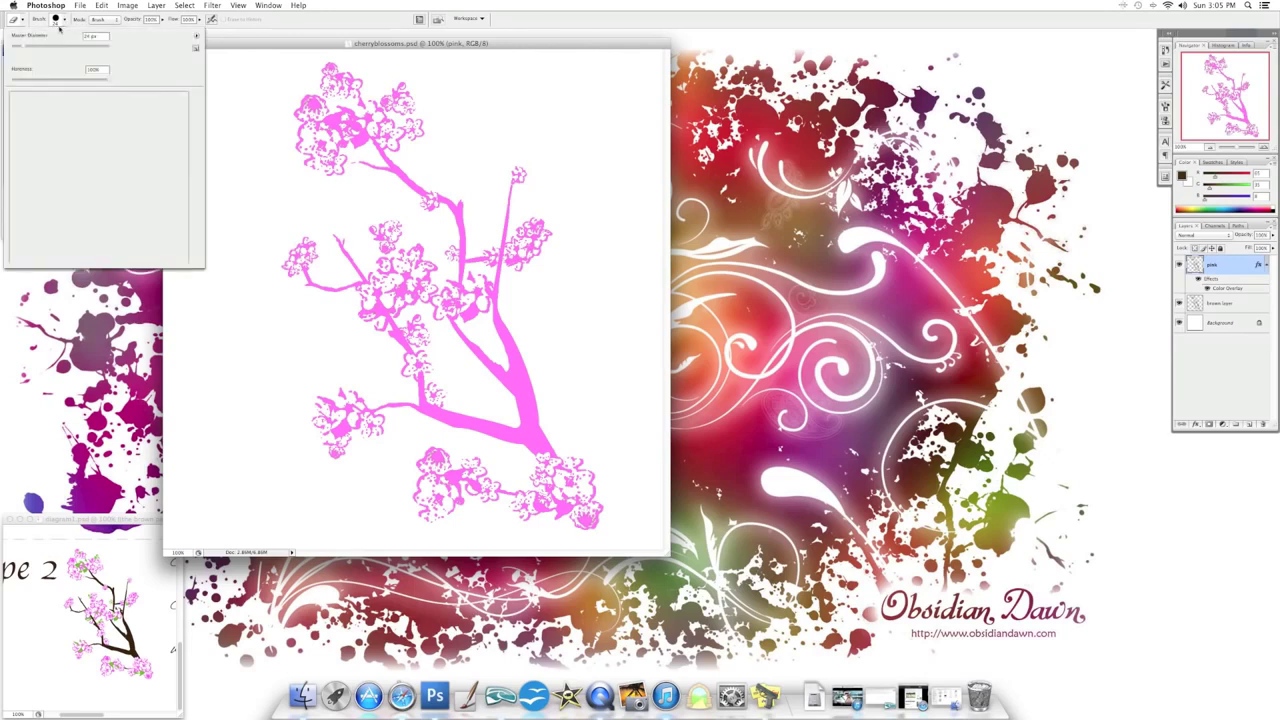
pyautogui.click(58, 19)
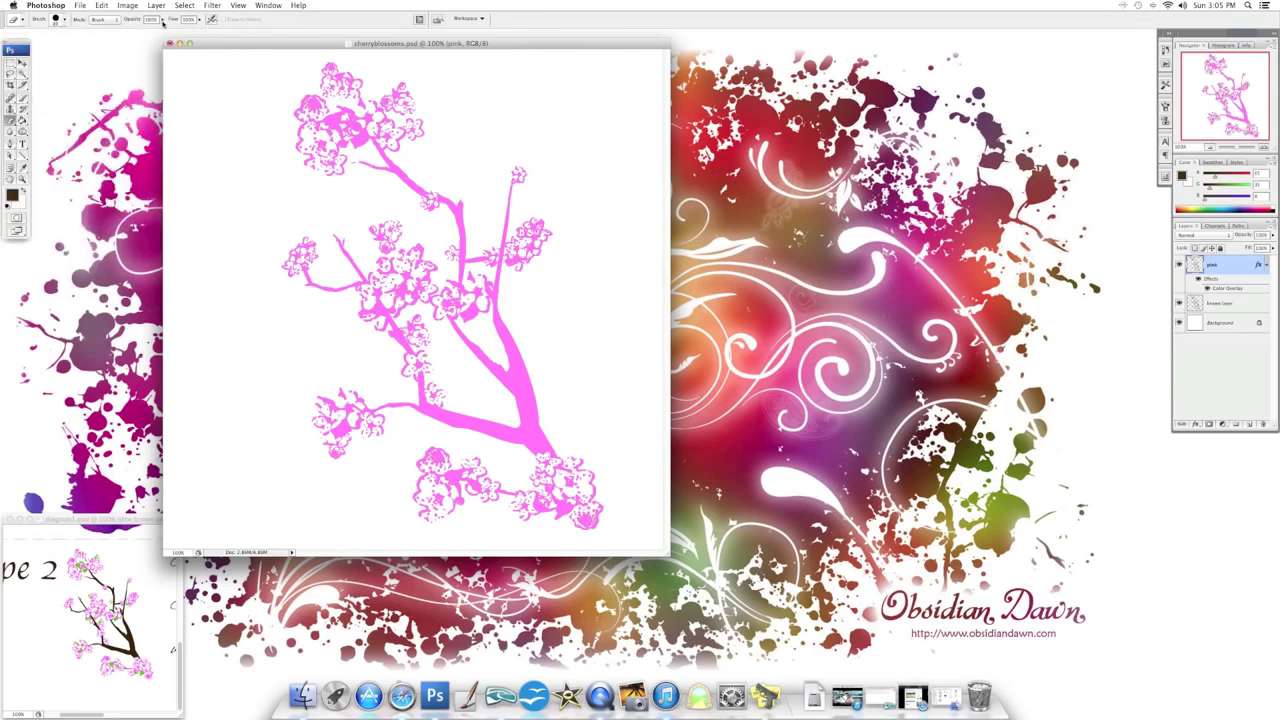
pyautogui.moveTo(352, 140); pyautogui.dragTo(485, 257)
pyautogui.moveTo(517, 182)
pyautogui.mouseDown()
pyautogui.moveTo(497, 300)
pyautogui.moveTo(547, 438)
pyautogui.moveTo(456, 364)
pyautogui.moveTo(440, 320)
pyautogui.mouseUp()
pyautogui.moveTo(545, 450)
pyautogui.mouseDown()
pyautogui.moveTo(418, 410)
pyautogui.moveTo(416, 366)
pyautogui.moveTo(372, 410)
pyautogui.mouseUp()
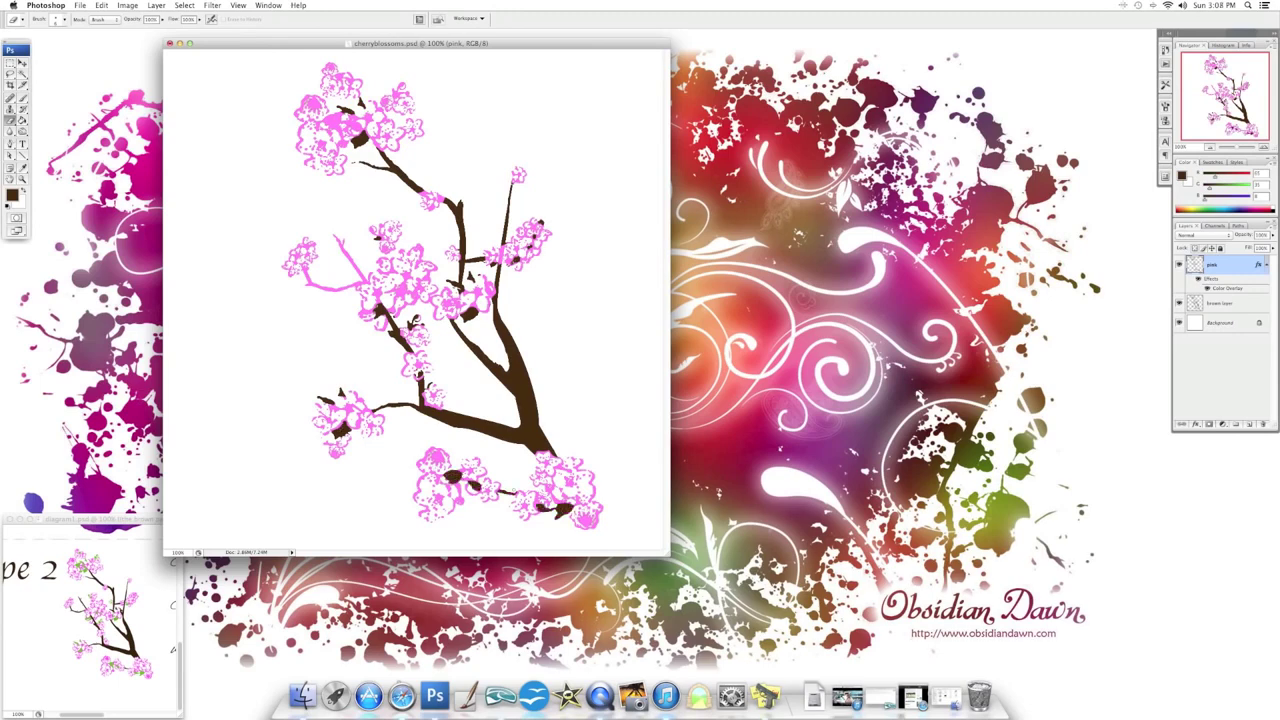
pyautogui.moveTo(336, 237); pyautogui.dragTo(360, 277)
pyautogui.moveTo(324, 114); pyautogui.dragTo(362, 130)
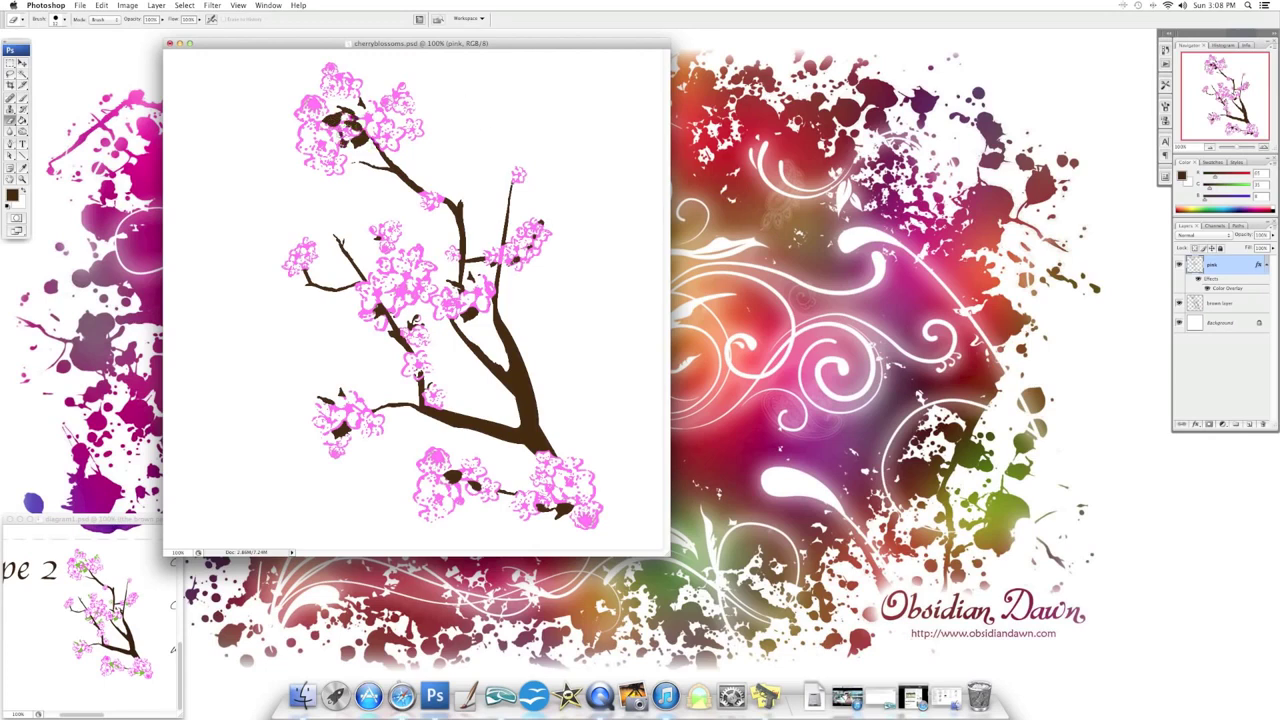
pyautogui.rightClick(1214, 306)
# Rename the brown layer copy 'green' and give it a green Color Overlay
pyautogui.click(1222, 328)
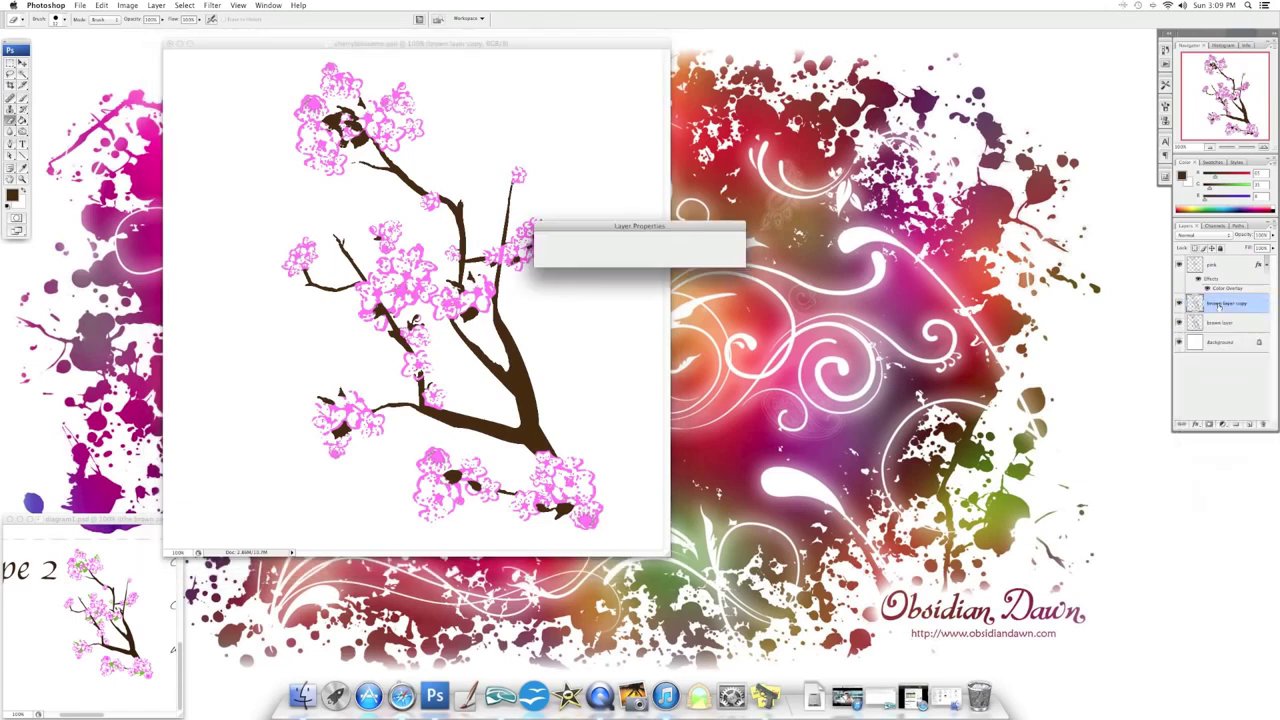
pyautogui.write('green')
pyautogui.press('Return')
pyautogui.doubleClick(1214, 303)
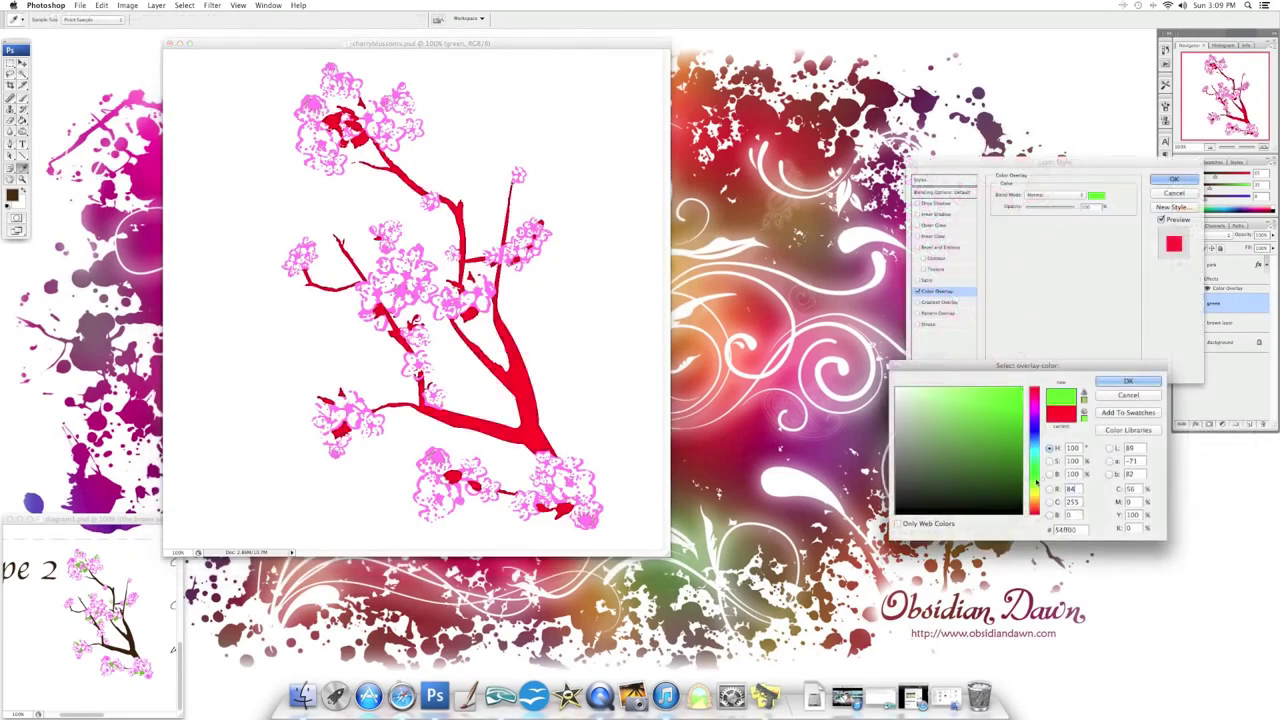
pyautogui.click(951, 429)
pyautogui.click(1129, 382)
pyautogui.click(1168, 177)
# Paint the green branches, trunk and twigs back to brown
pyautogui.moveTo(376, 148)
pyautogui.mouseDown()
pyautogui.moveTo(432, 192)
pyautogui.moveTo(462, 272)
pyautogui.moveTo(492, 250)
pyautogui.moveTo(510, 186)
pyautogui.mouseUp()
pyautogui.moveTo(508, 266); pyautogui.dragTo(495, 392)
pyautogui.moveTo(452, 318); pyautogui.dragTo(552, 456)
pyautogui.moveTo(498, 488); pyautogui.dragTo(556, 510)
pyautogui.press('r')
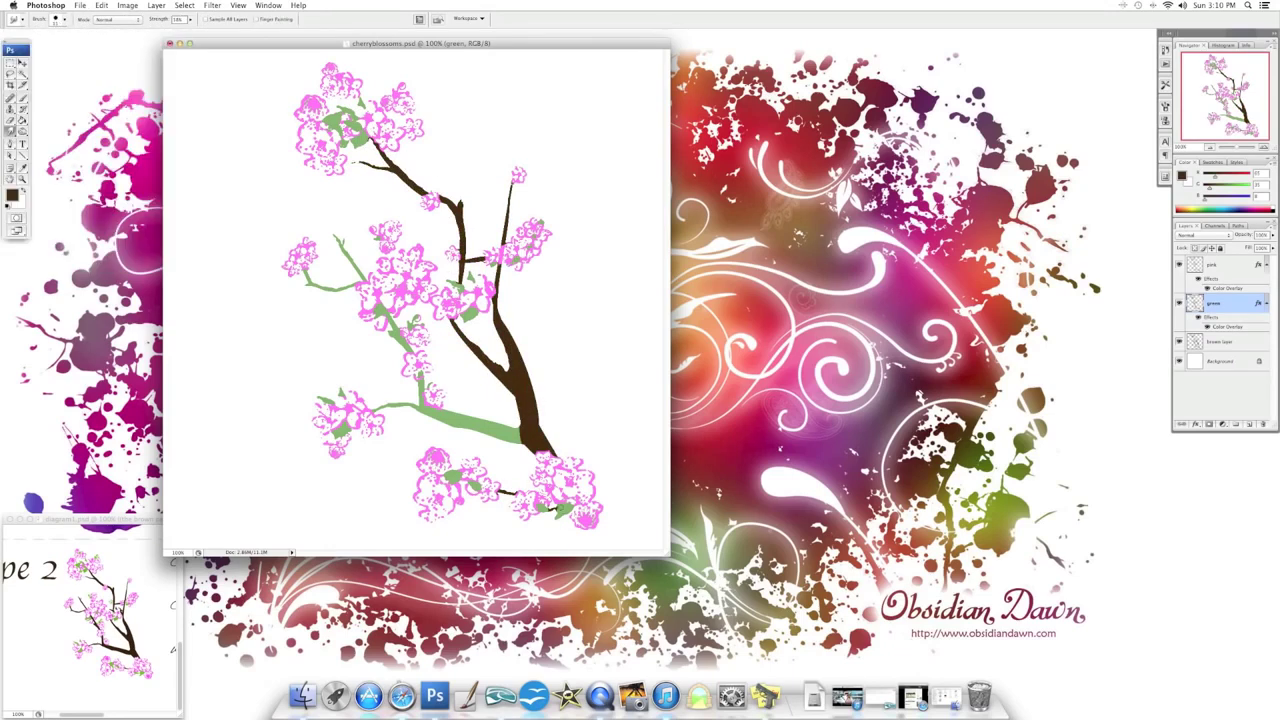
pyautogui.press('b')
pyautogui.moveTo(378, 408)
pyautogui.mouseDown()
pyautogui.moveTo(440, 414)
pyautogui.moveTo(335, 238)
pyautogui.mouseUp()
pyautogui.moveTo(358, 287); pyautogui.dragTo(306, 280)
pyautogui.moveTo(438, 413); pyautogui.dragTo(522, 440)
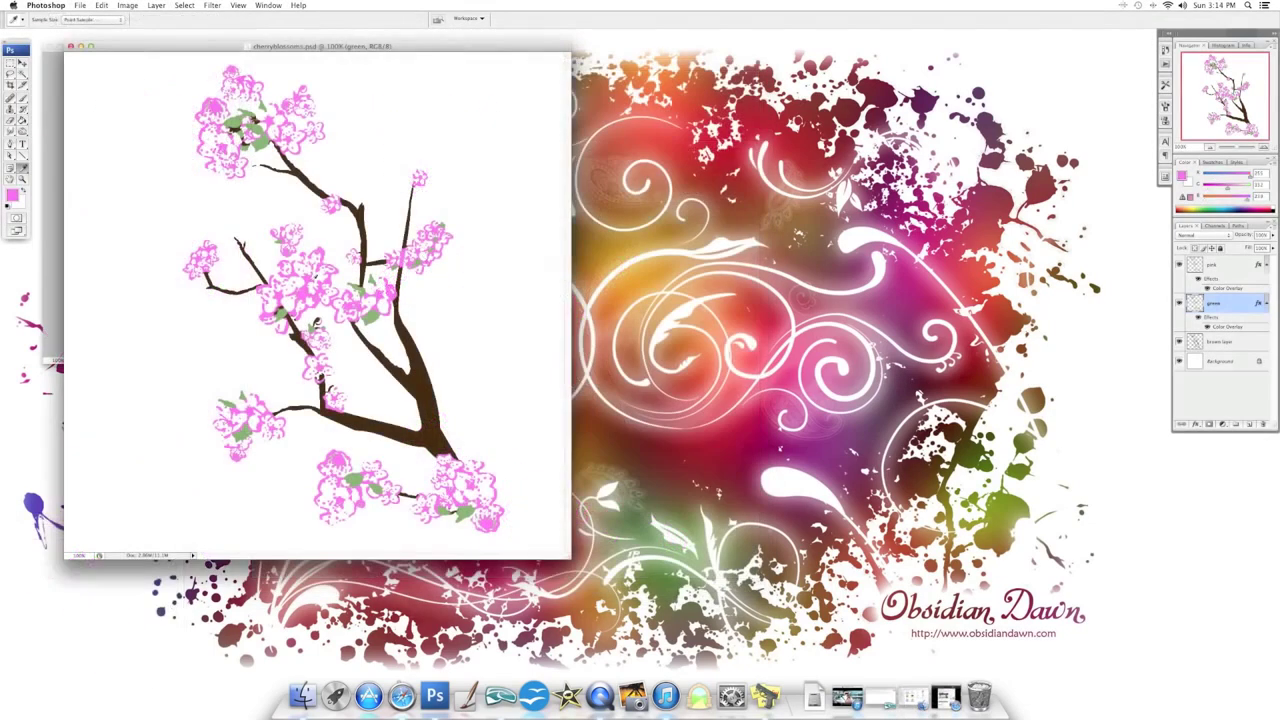
# Brush brighter pink over the blossom clusters across the branch
pyautogui.moveTo(281, 325)
pyautogui.mouseDown()
pyautogui.moveTo(283, 234)
pyautogui.moveTo(200, 258)
pyautogui.mouseUp()
pyautogui.moveTo(316, 338)
pyautogui.mouseDown()
pyautogui.moveTo(317, 366)
pyautogui.moveTo(231, 422)
pyautogui.moveTo(240, 448)
pyautogui.mouseUp()
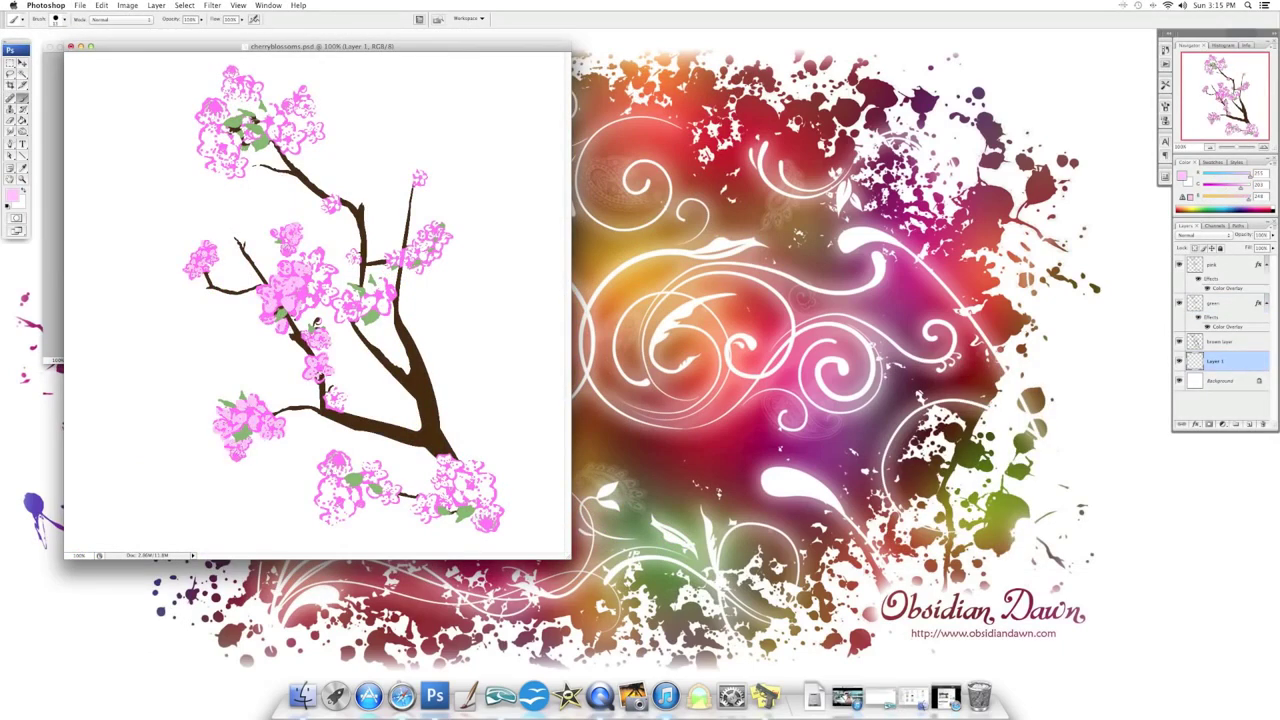
pyautogui.moveTo(336, 460); pyautogui.dragTo(340, 515)
pyautogui.moveTo(372, 472)
pyautogui.mouseDown()
pyautogui.moveTo(422, 505)
pyautogui.moveTo(462, 470)
pyautogui.mouseUp()
pyautogui.moveTo(495, 525); pyautogui.dragTo(468, 465)
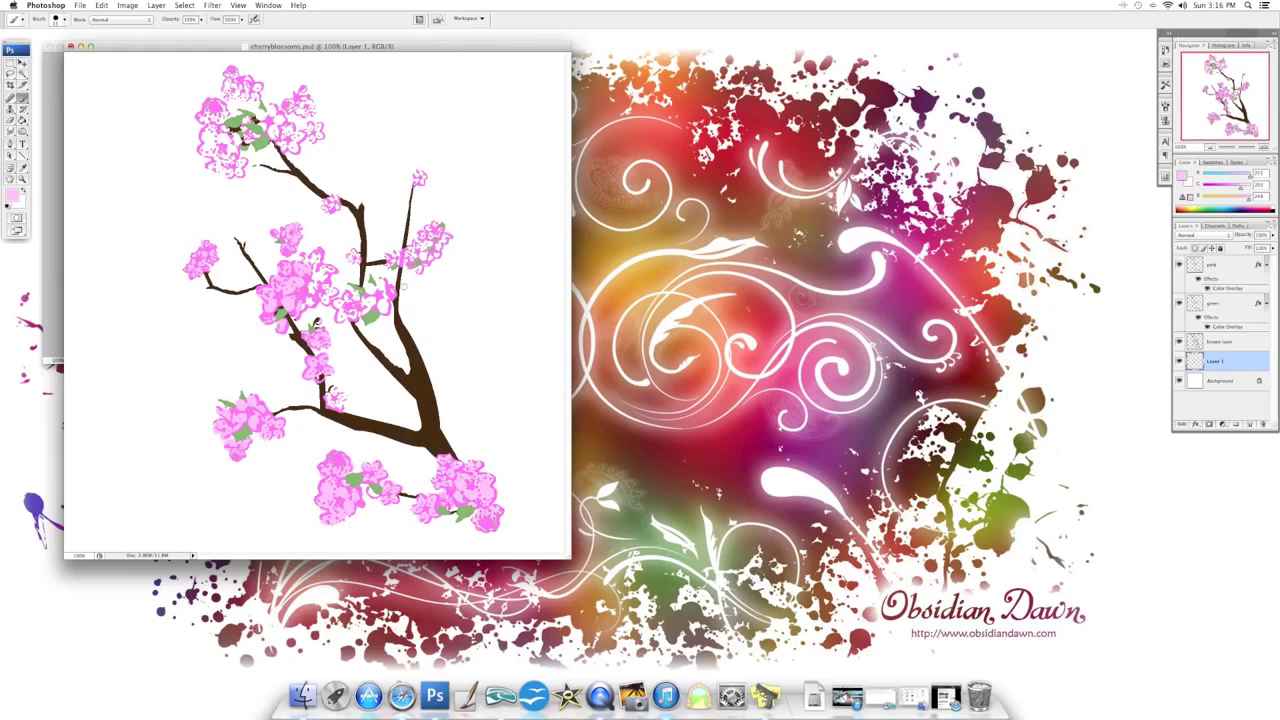
pyautogui.moveTo(334, 284)
pyautogui.mouseDown()
pyautogui.moveTo(308, 304)
pyautogui.moveTo(306, 254)
pyautogui.mouseUp()
pyautogui.moveTo(390, 254); pyautogui.dragTo(445, 226)
pyautogui.moveTo(338, 318); pyautogui.dragTo(385, 292)
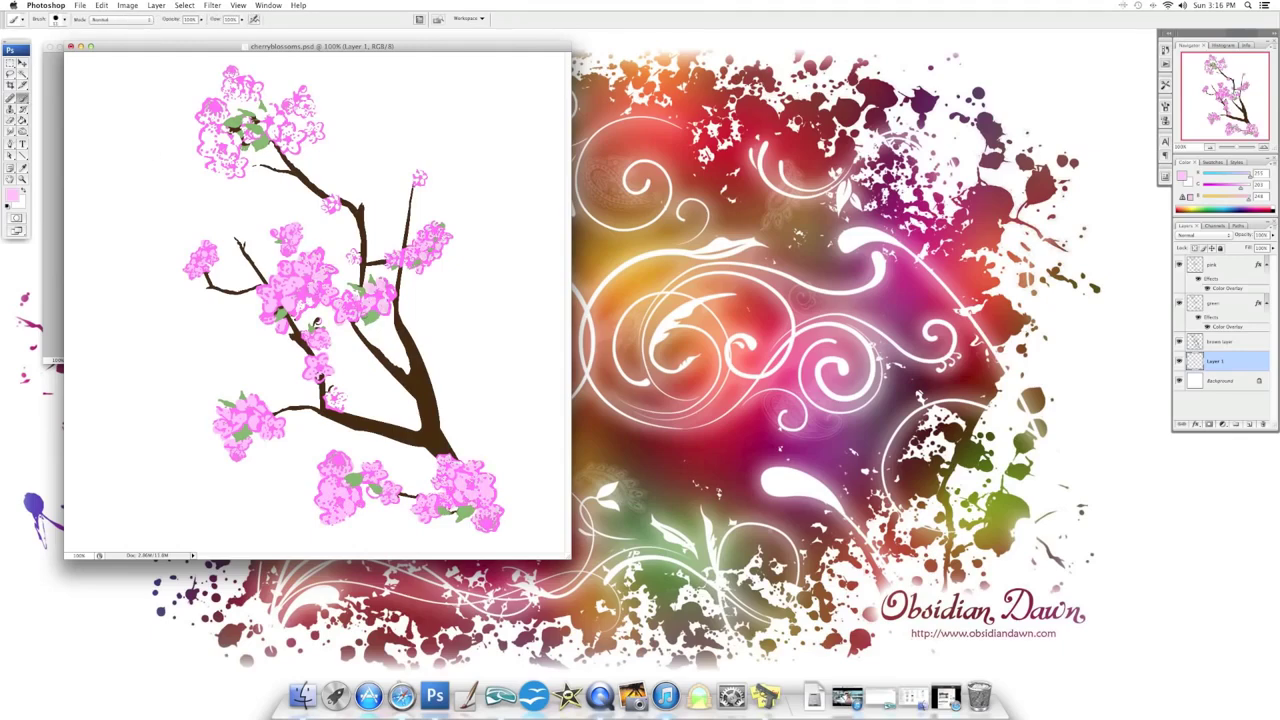
pyautogui.click(355, 252)
pyautogui.moveTo(333, 212); pyautogui.dragTo(330, 200)
pyautogui.click(420, 177)
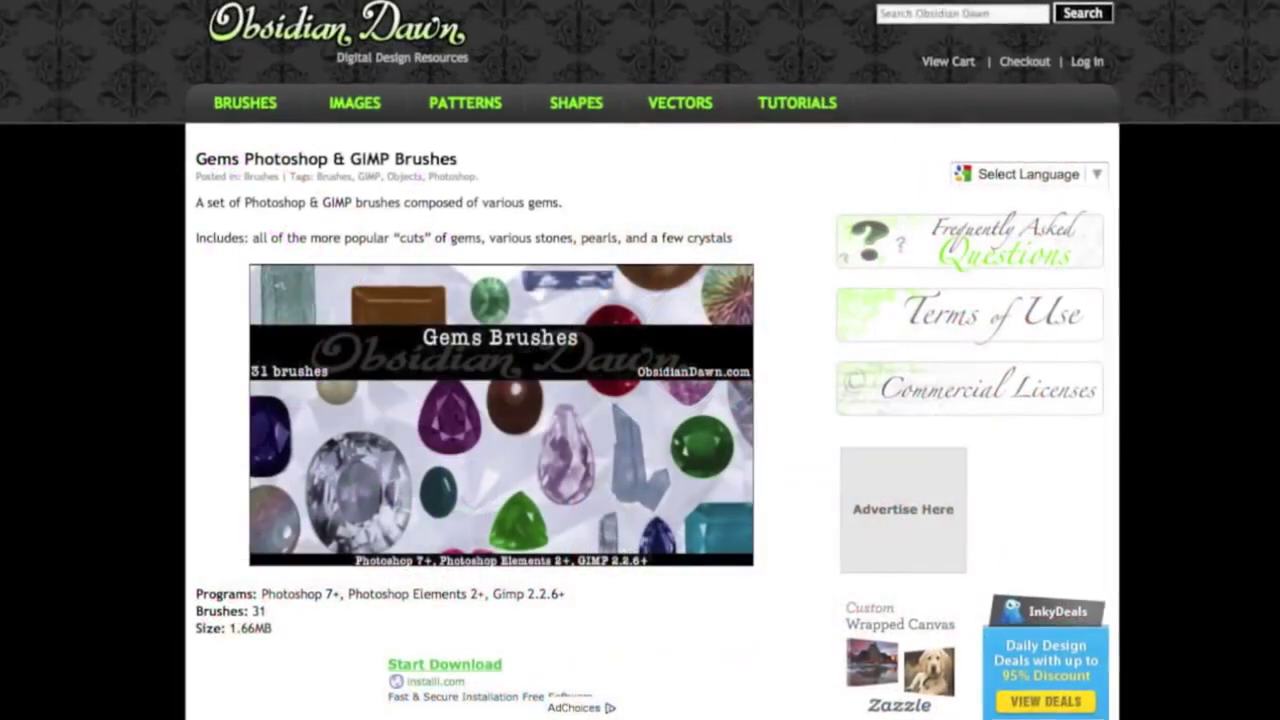